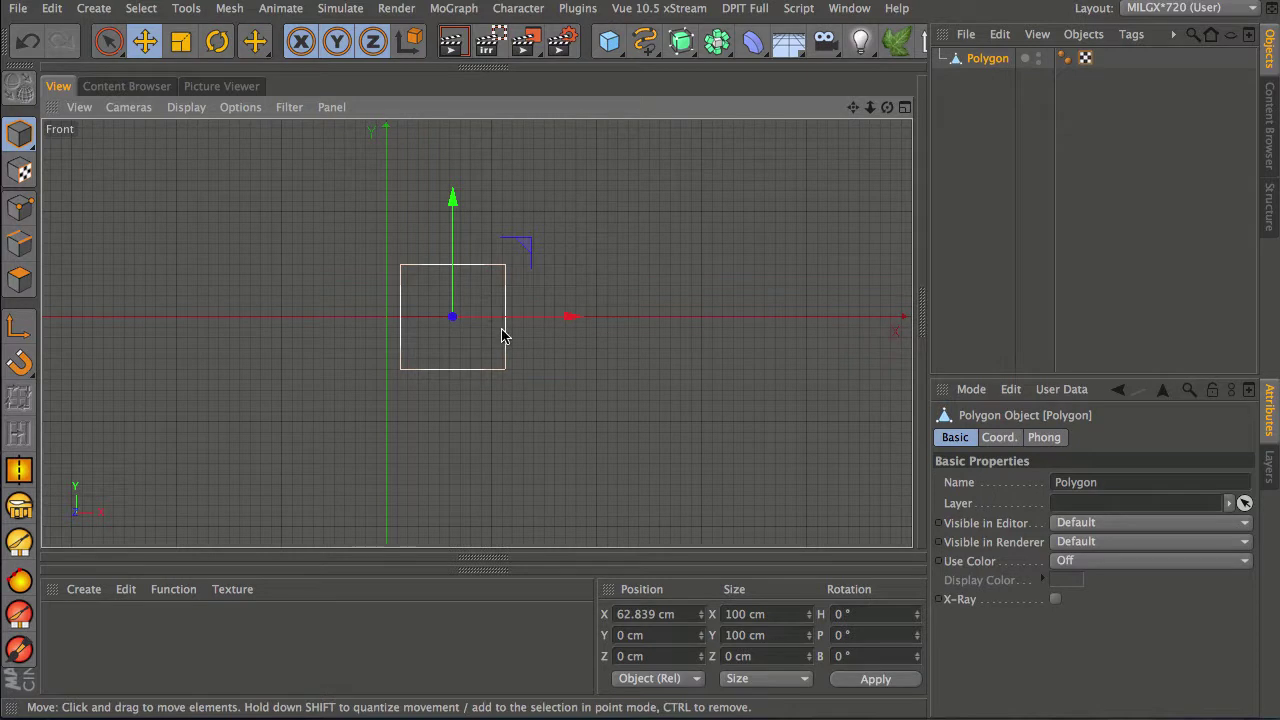
Step: Extrude the square's outer edge into four connected quads, arching up, across and back down to an end block about 136 cm wide
left_click(20, 244)
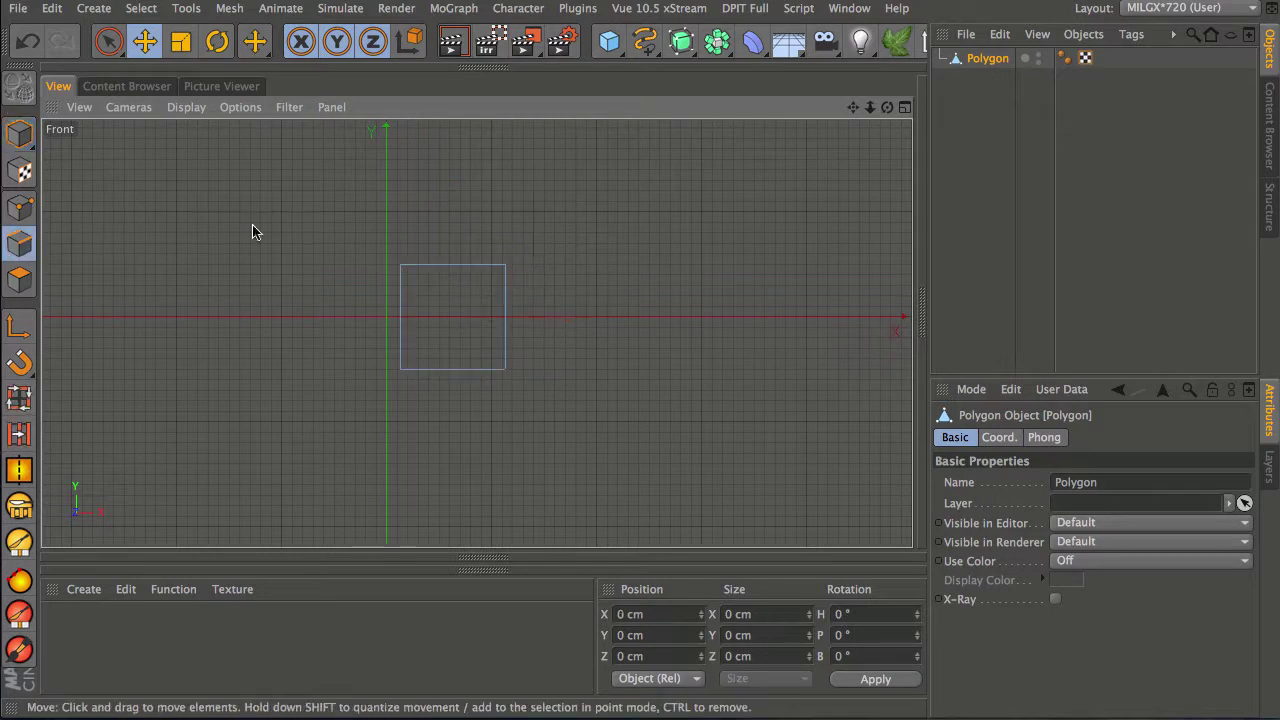
left_click(507, 316)
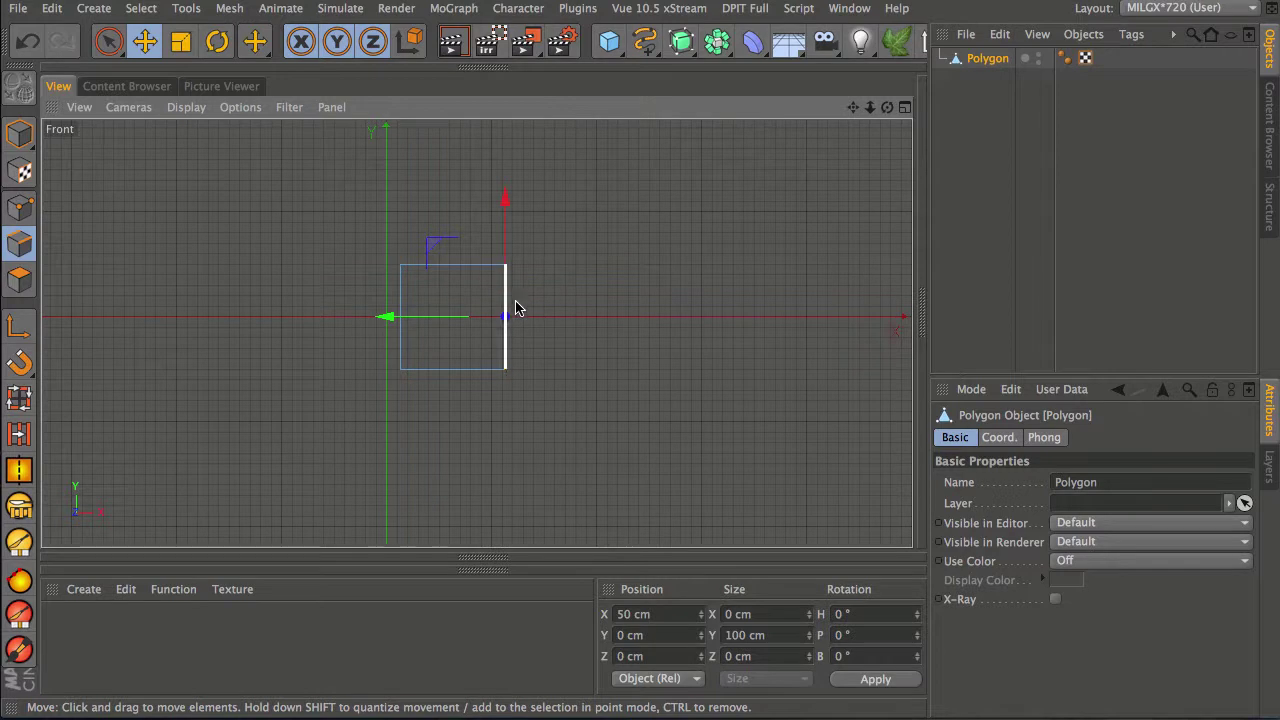
left_click_drag(434, 247, 513, 186)
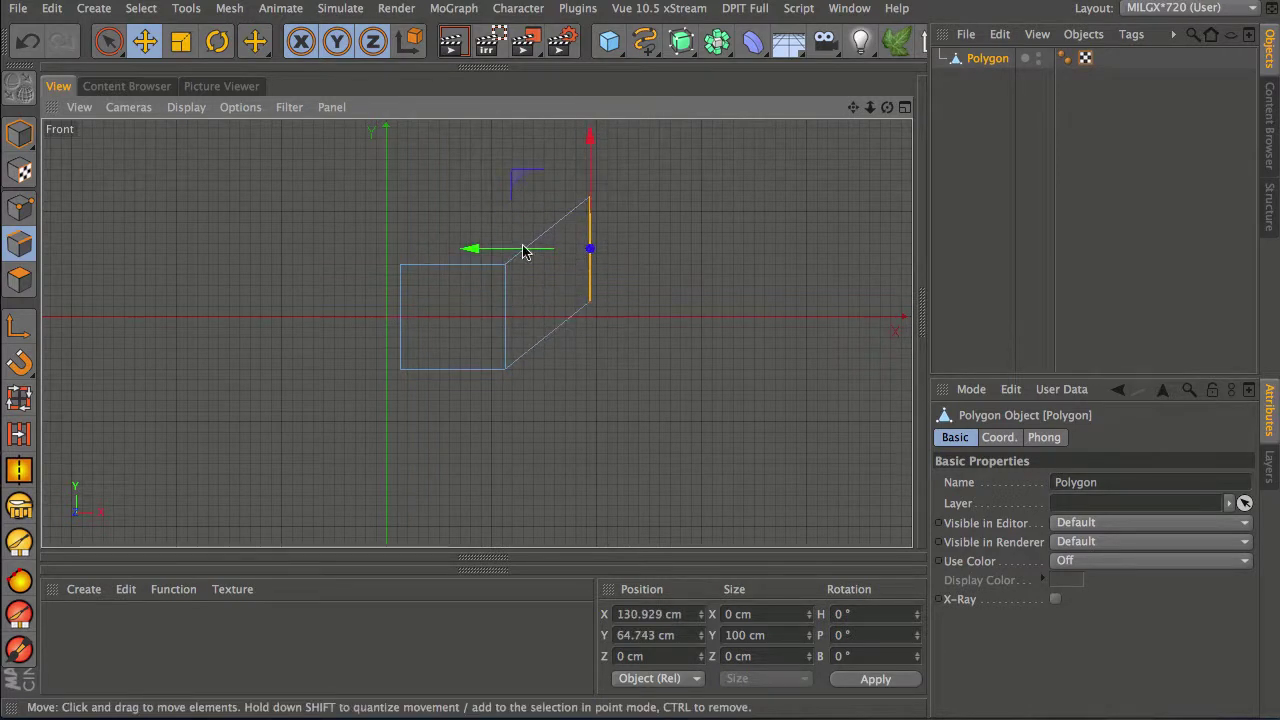
left_click_drag(518, 181, 749, 266)
middle_click_drag(710, 343, 531, 323, "alt")
left_click_drag(577, 250, 720, 249)
Step: Extrude the end block's lower edge down to Y about -159 cm, and its lower inner edge back in an arch to X about -50 cm
left_click(722, 381)
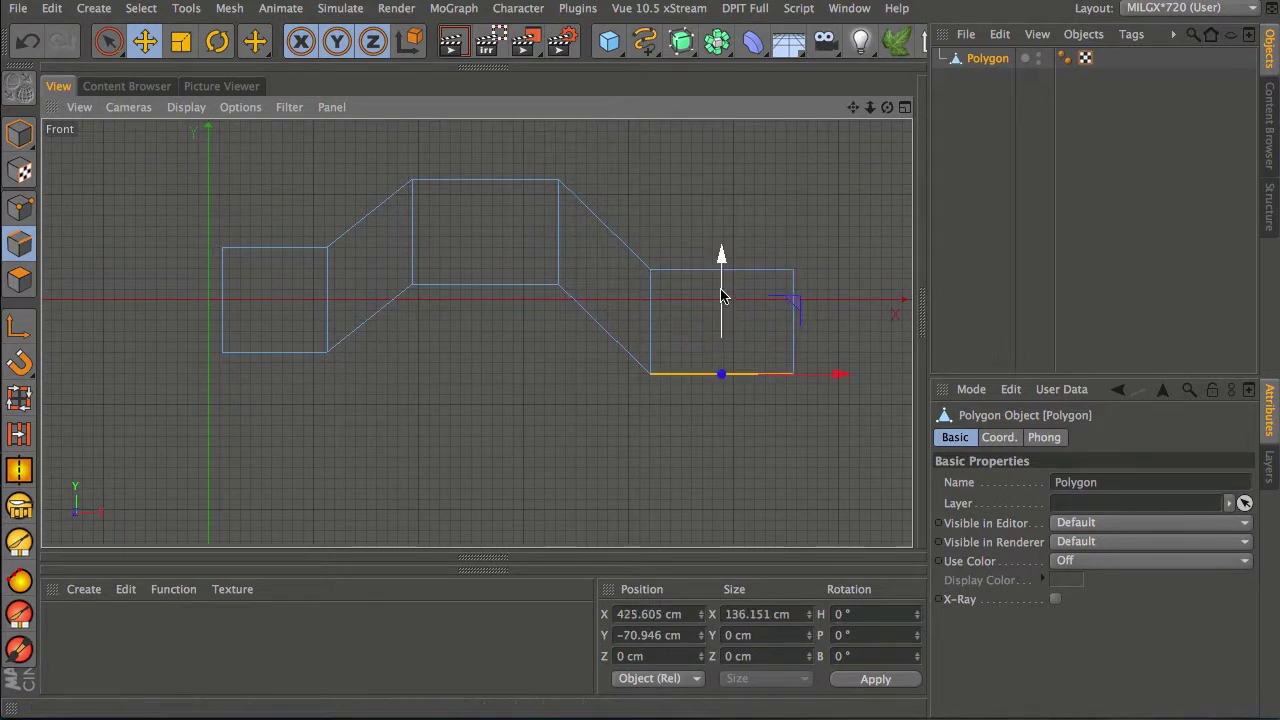
left_click_drag(723, 298, 722, 349)
left_click(651, 429)
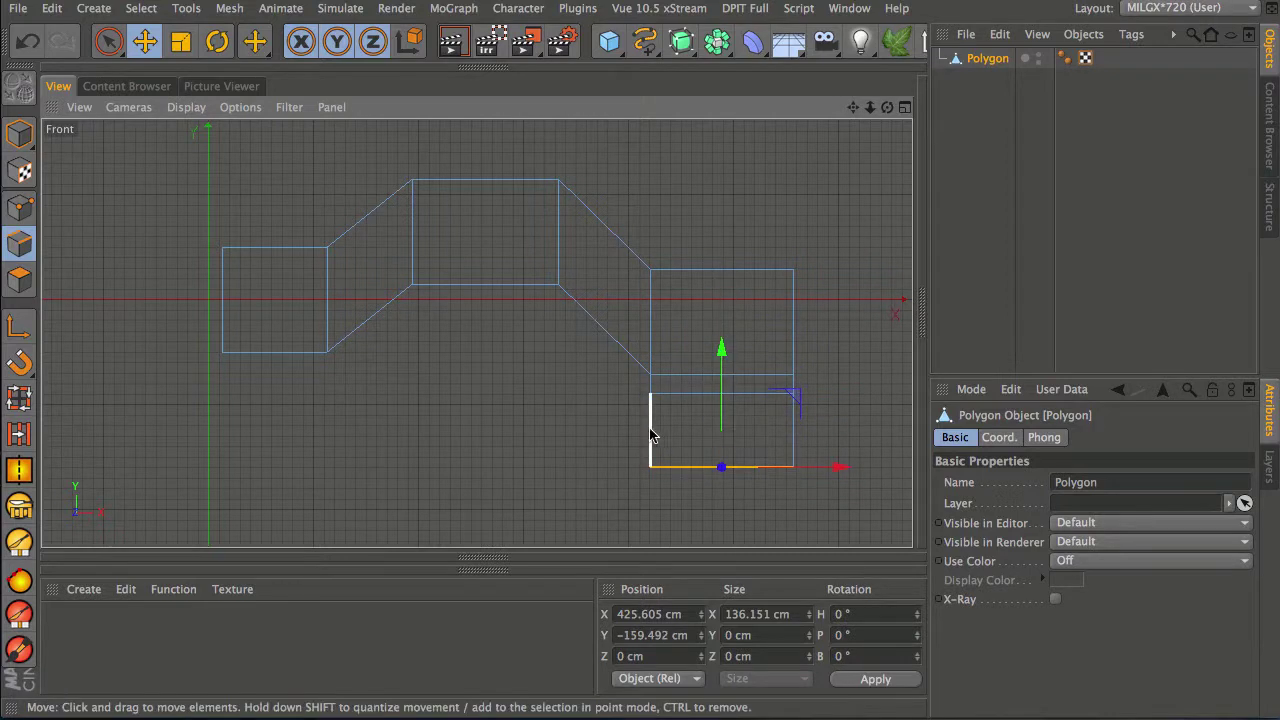
middle_click_drag(590, 430, 720, 294, "alt")
left_click_drag(737, 366, 441, 374, "ctrl")
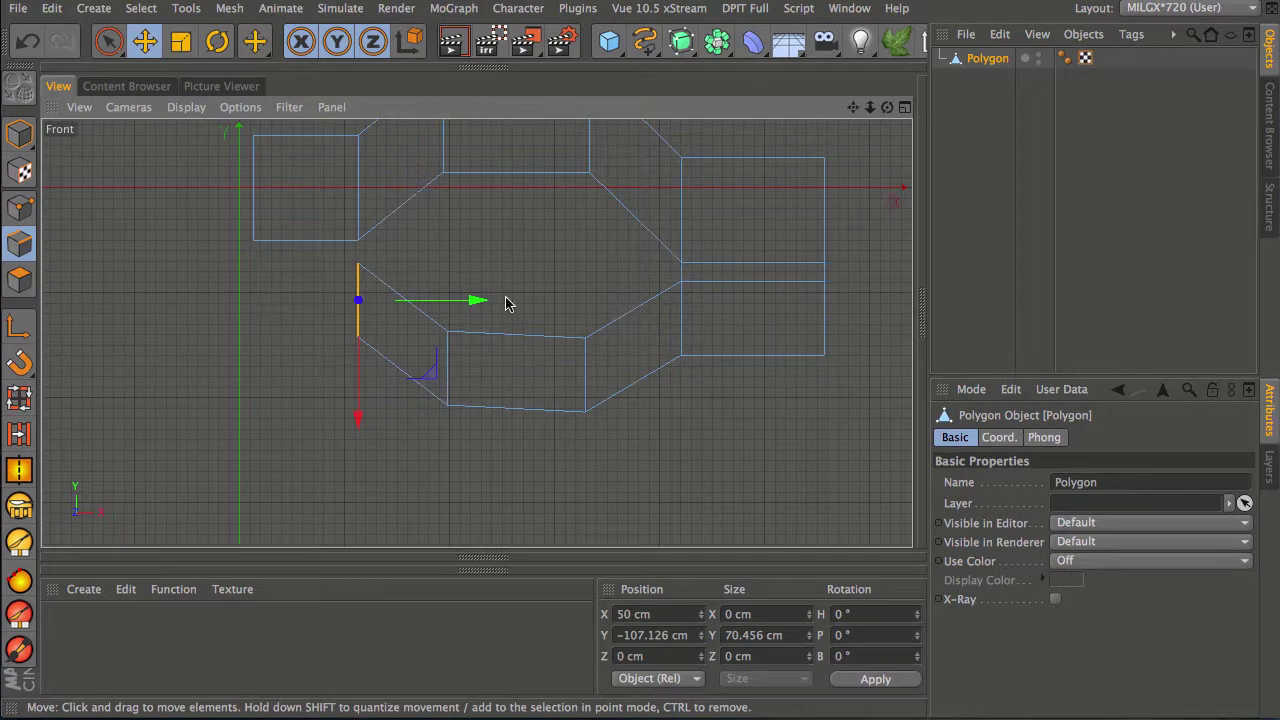
left_click_drag(480, 300, 373, 304, "ctrl")
Step: Clear the edge selection and activate the Bridge tool for the gap between the first square and the lower strip's end block
middle_click_drag(396, 276, 560, 382, "alt")
scroll(480, 388, "up", 5)
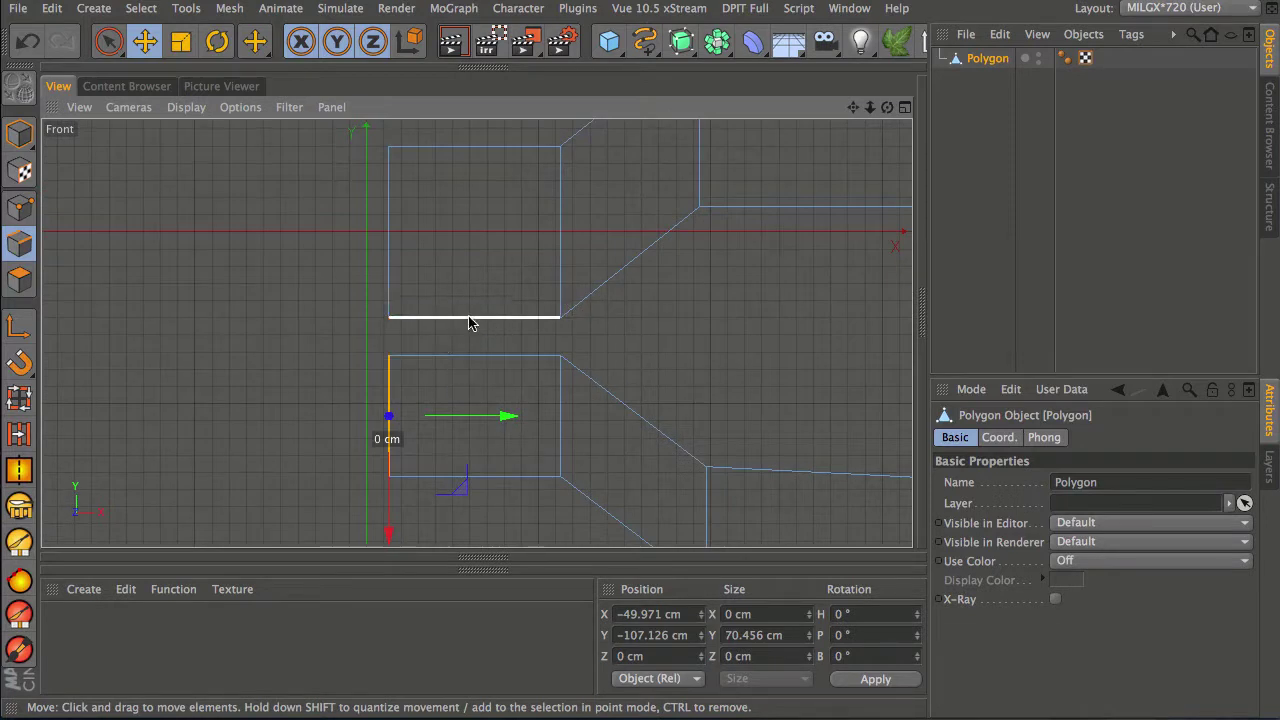
left_click(527, 346)
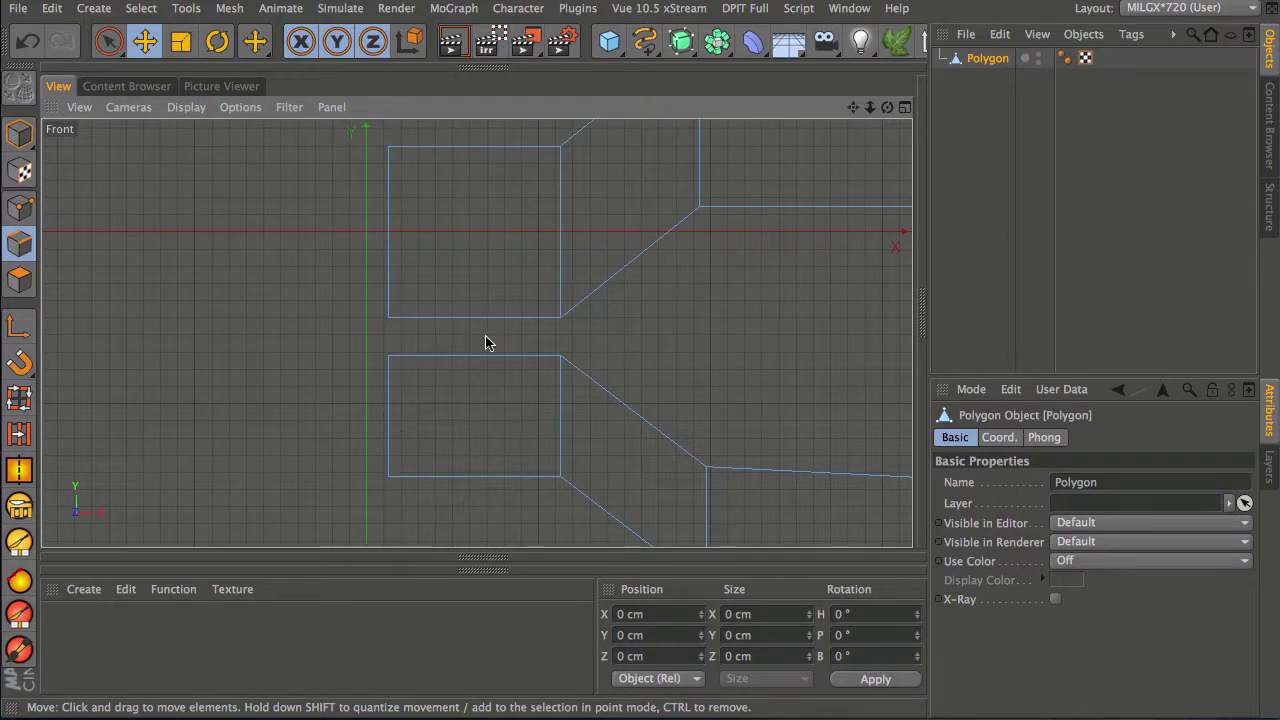
right_click(488, 342)
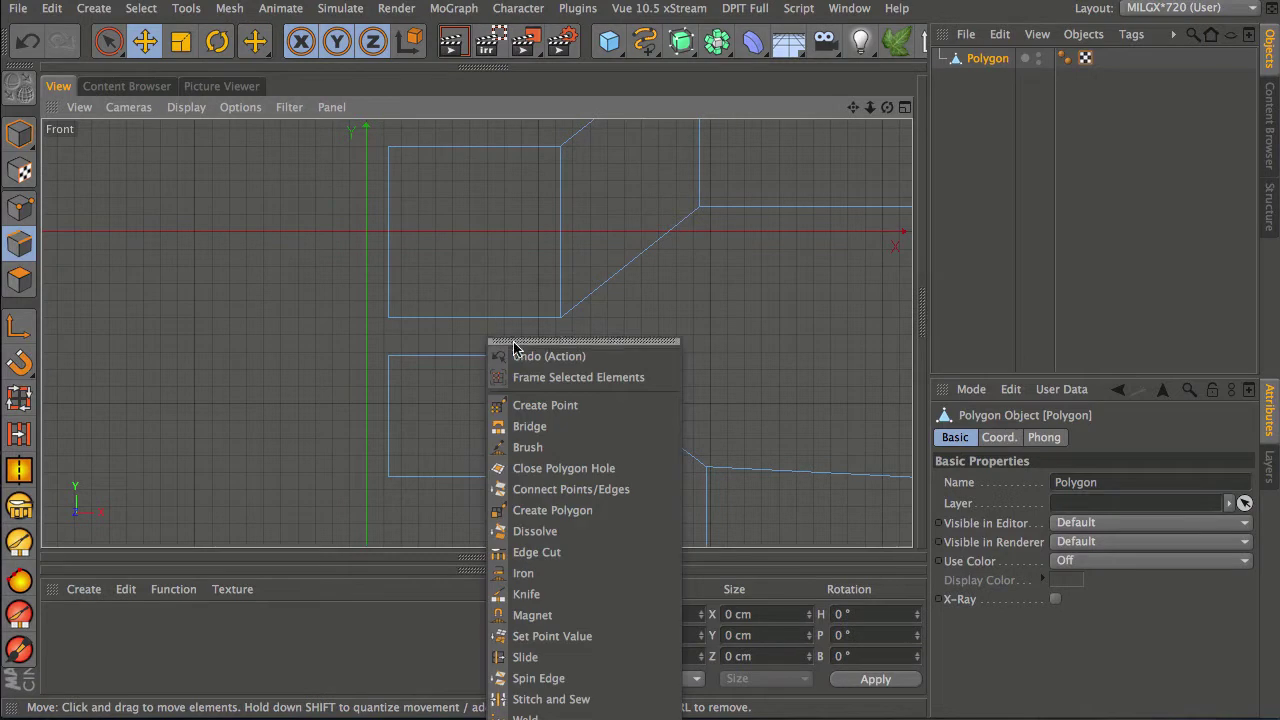
left_click(533, 426)
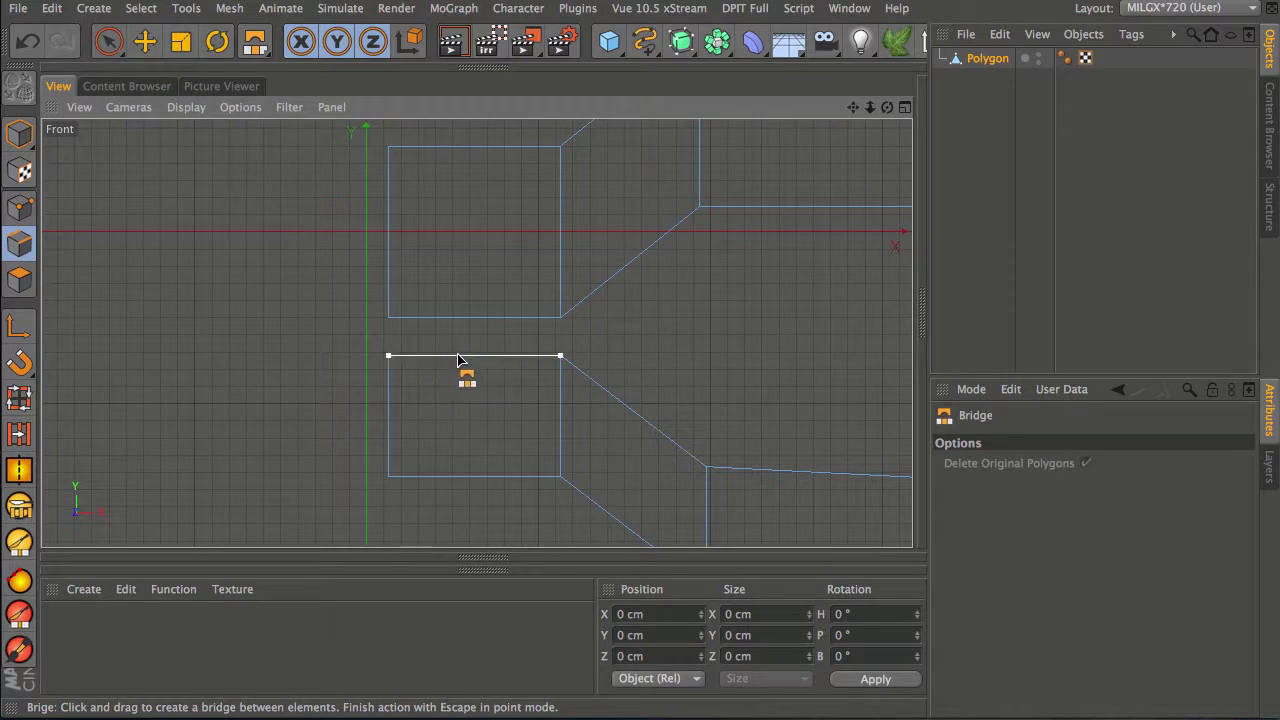
Step: Try bridging the facing edges across the gap below the first square, inspect the result in perspective and undo it
left_click_drag(460, 343, 419, 333)
left_click_drag(496, 336, 488, 337)
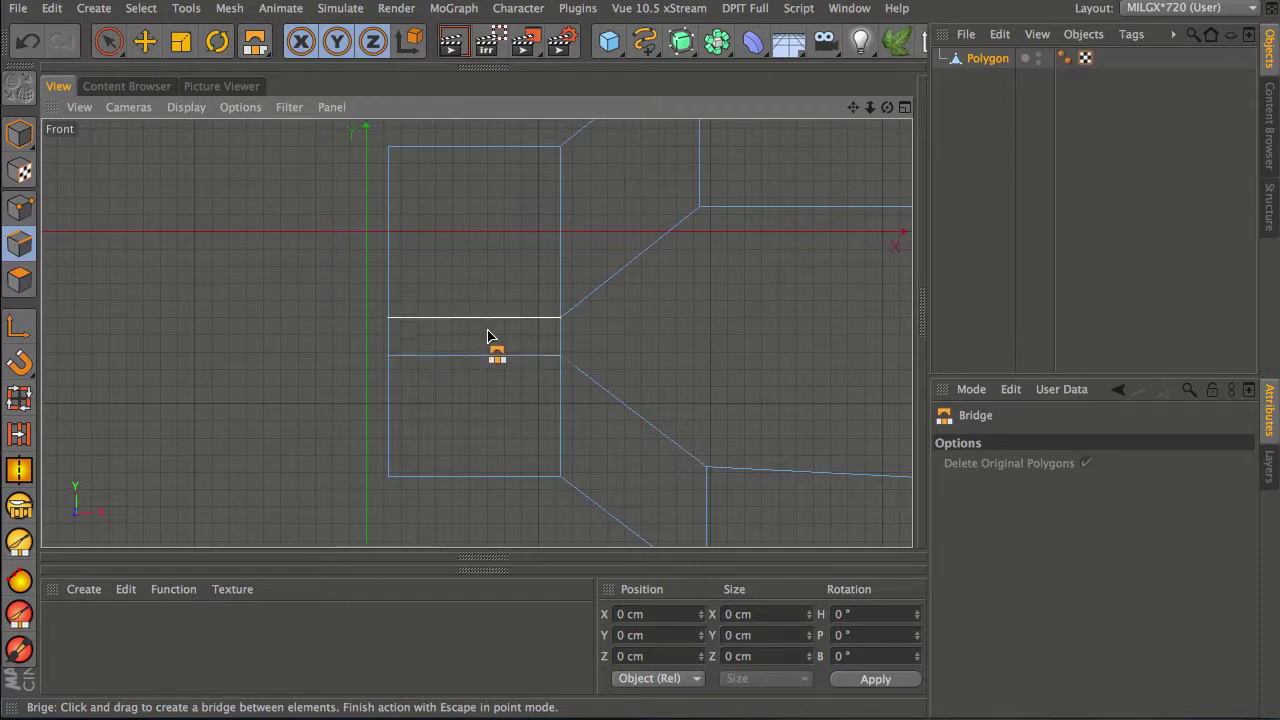
middle_click(467, 348)
middle_click(422, 273)
middle_click_drag(577, 402, 545, 335, "alt")
right_click_drag(508, 325, 544, 306, "alt")
scroll(545, 312, "up", 8)
middle_click_drag(539, 314, 612, 335, "alt")
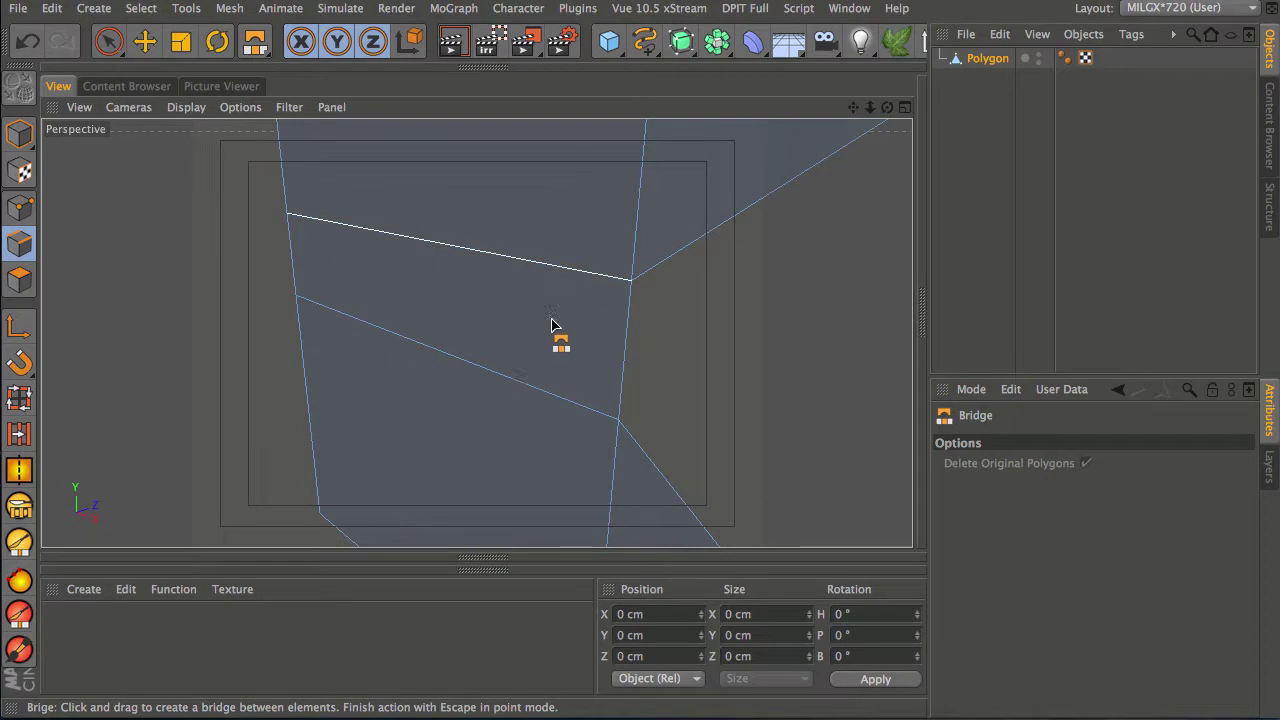
key("ctrl+z")
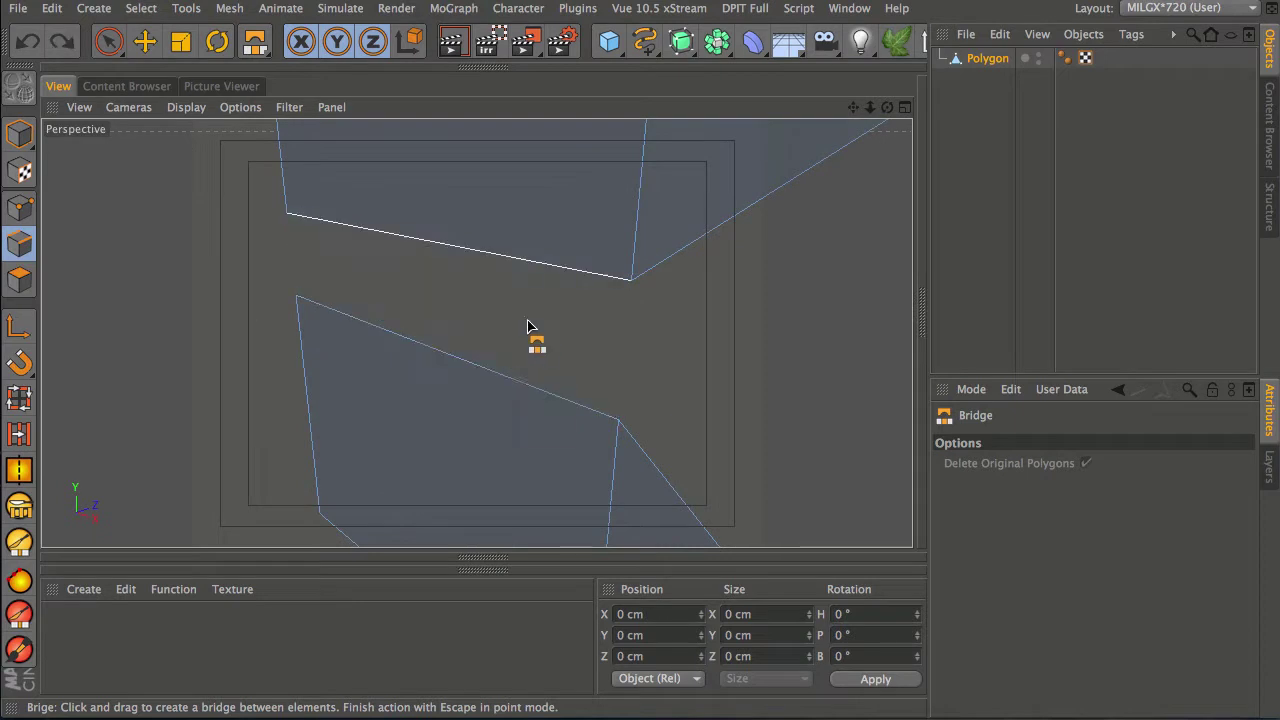
Step: Try bridging the gap in point mode with a diagonal connection between opposite corner points, and undo it
left_click_drag(513, 379, 494, 327)
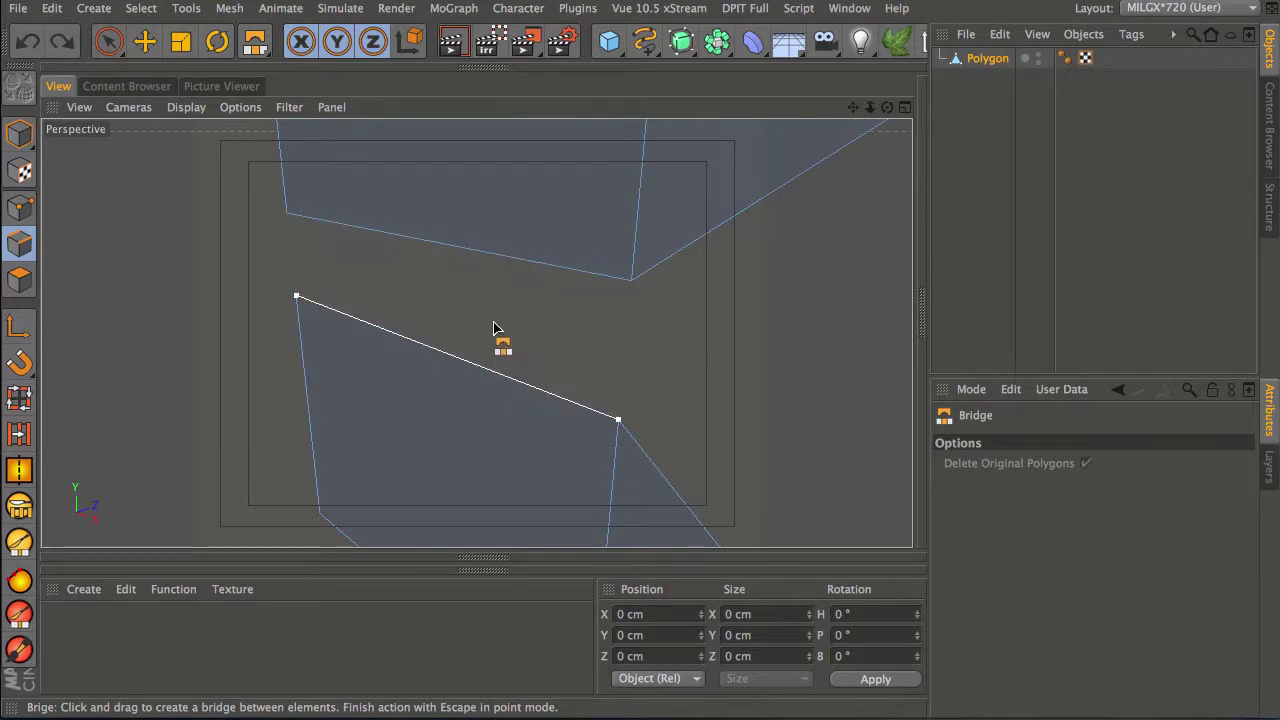
left_click(28, 210)
left_click(26, 207)
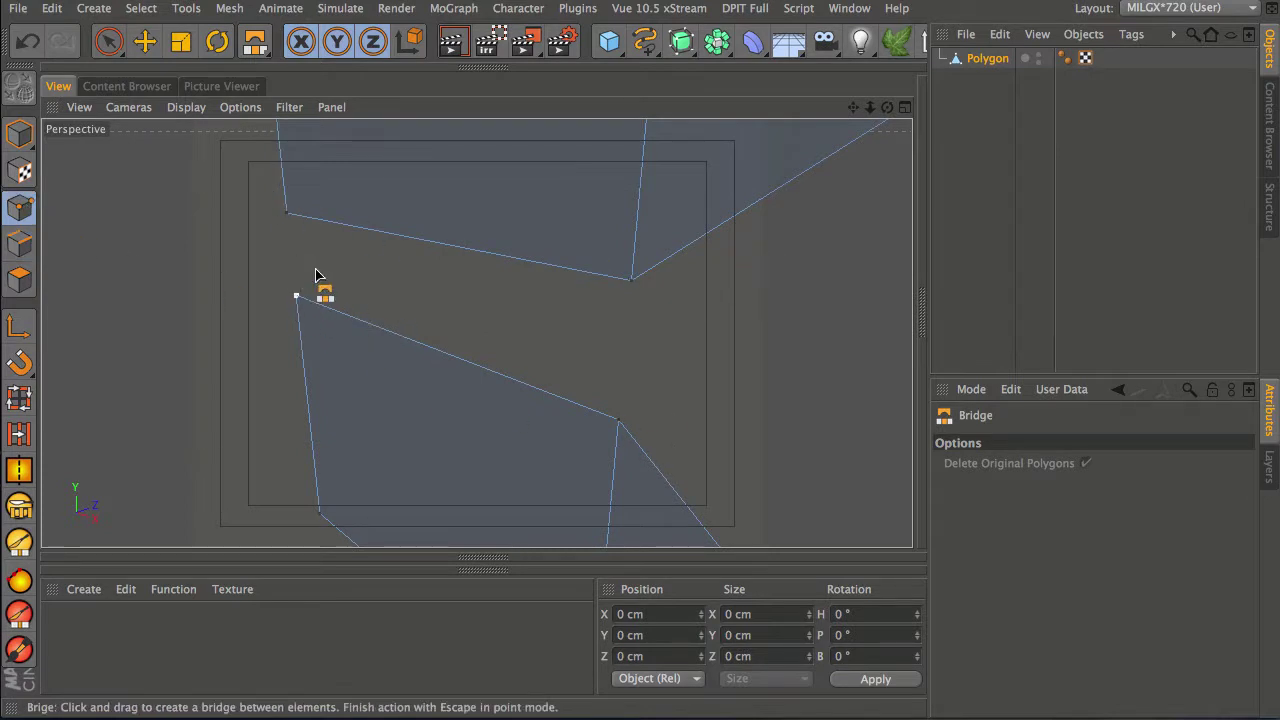
left_click(632, 281)
key("Escape")
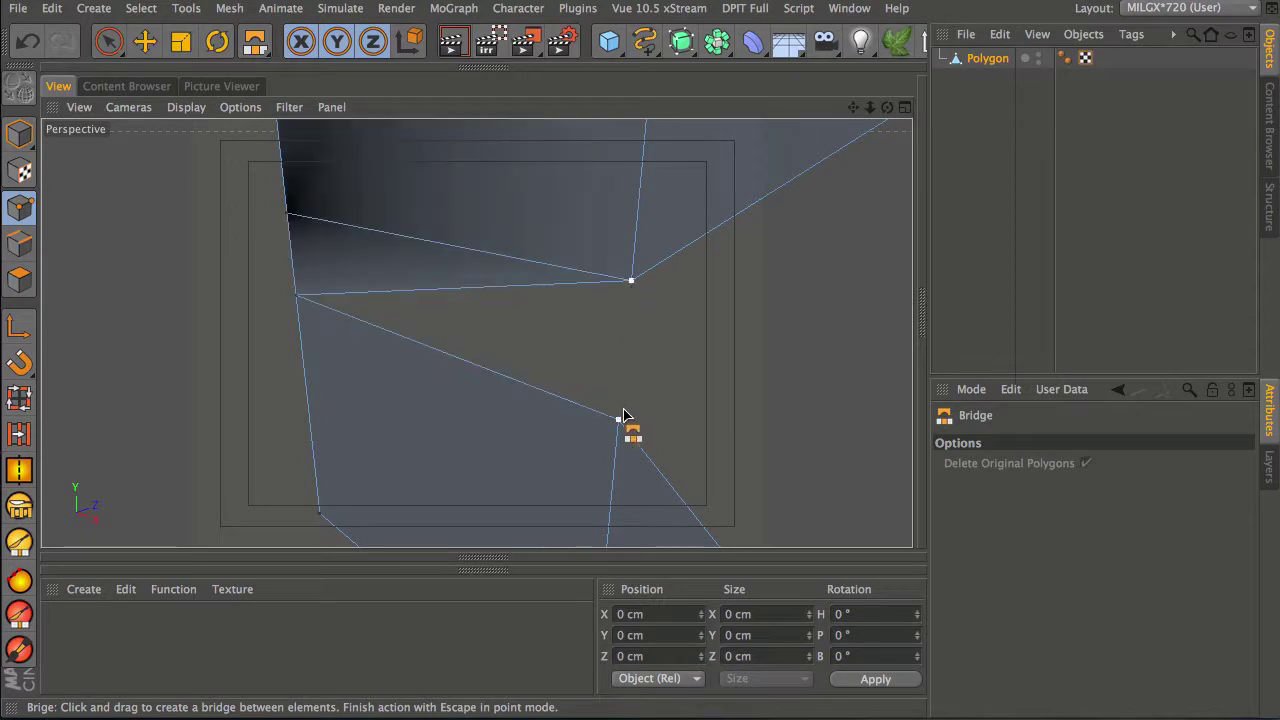
key("ctrl+z")
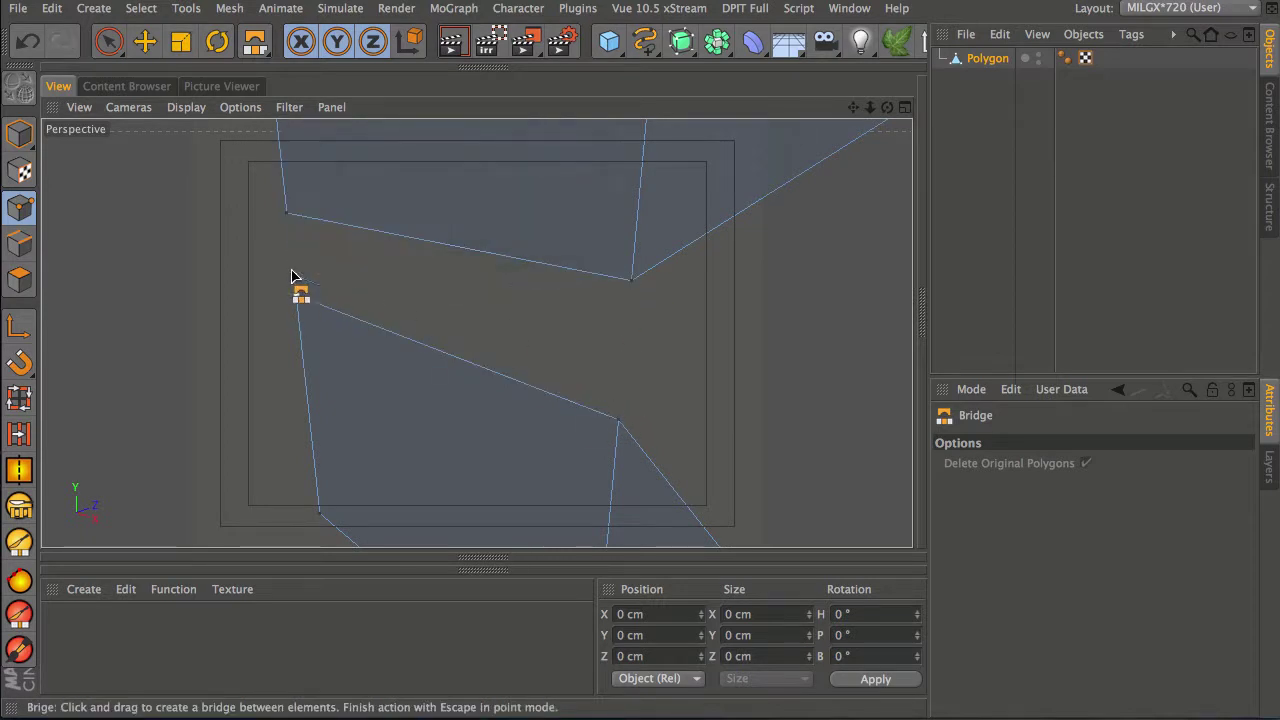
Step: Try bridging the gap in point mode by connecting the matching corner points on each side, and undo the bridge
left_click_drag(286, 214, 287, 214)
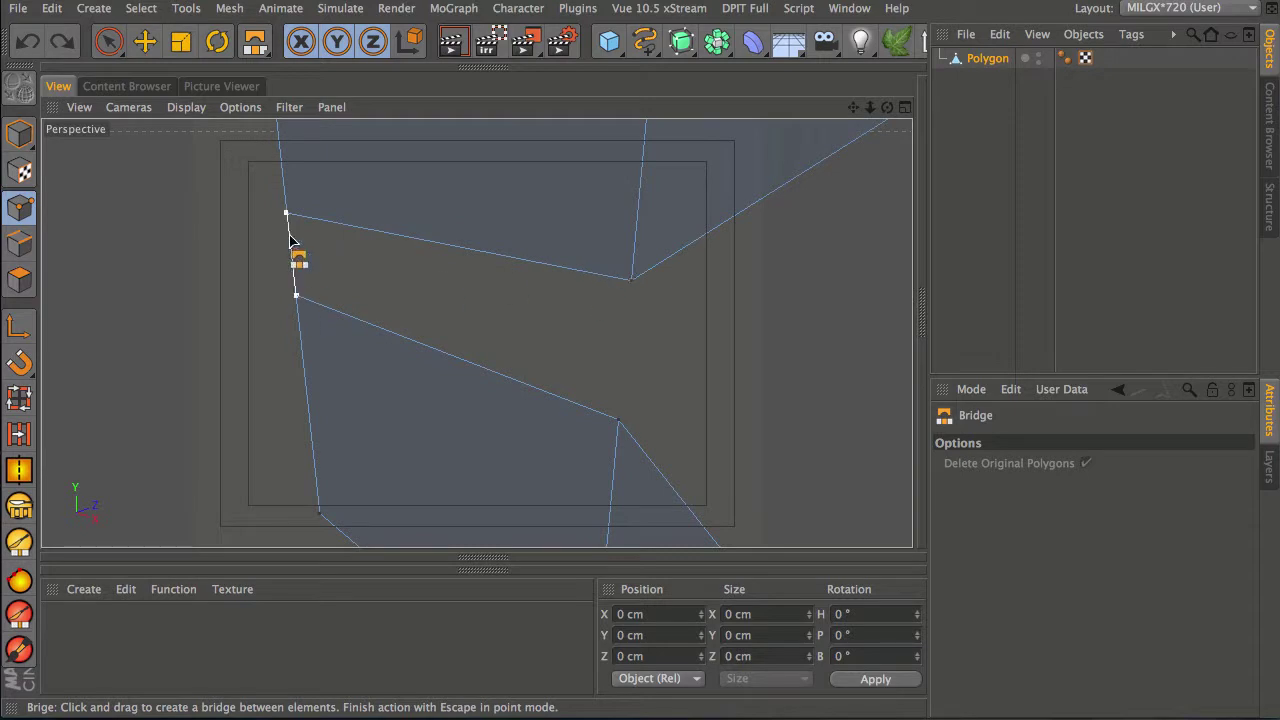
left_click_drag(407, 243, 378, 257)
left_click_drag(629, 287, 618, 431)
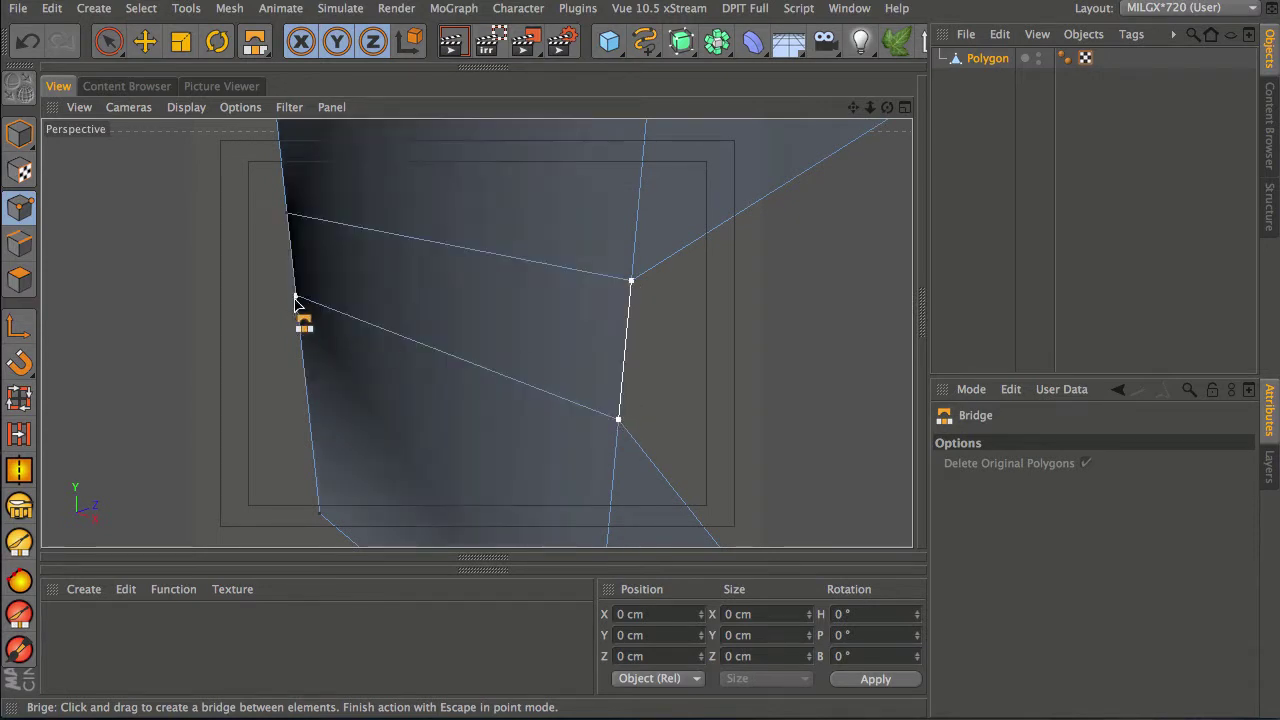
key("ctrl+z")
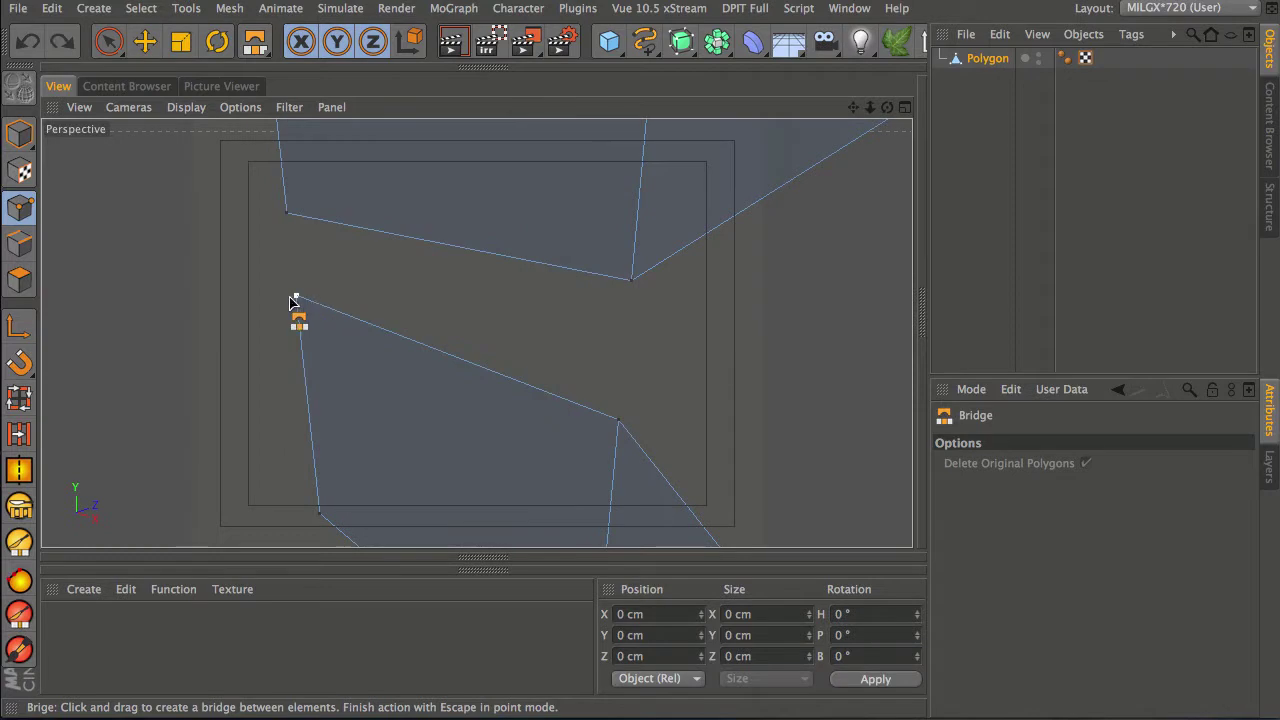
Step: Bridge the first square's lower edge and the facing edge of the block below it in edge mode
left_click(19, 243)
left_click_drag(414, 343, 426, 245)
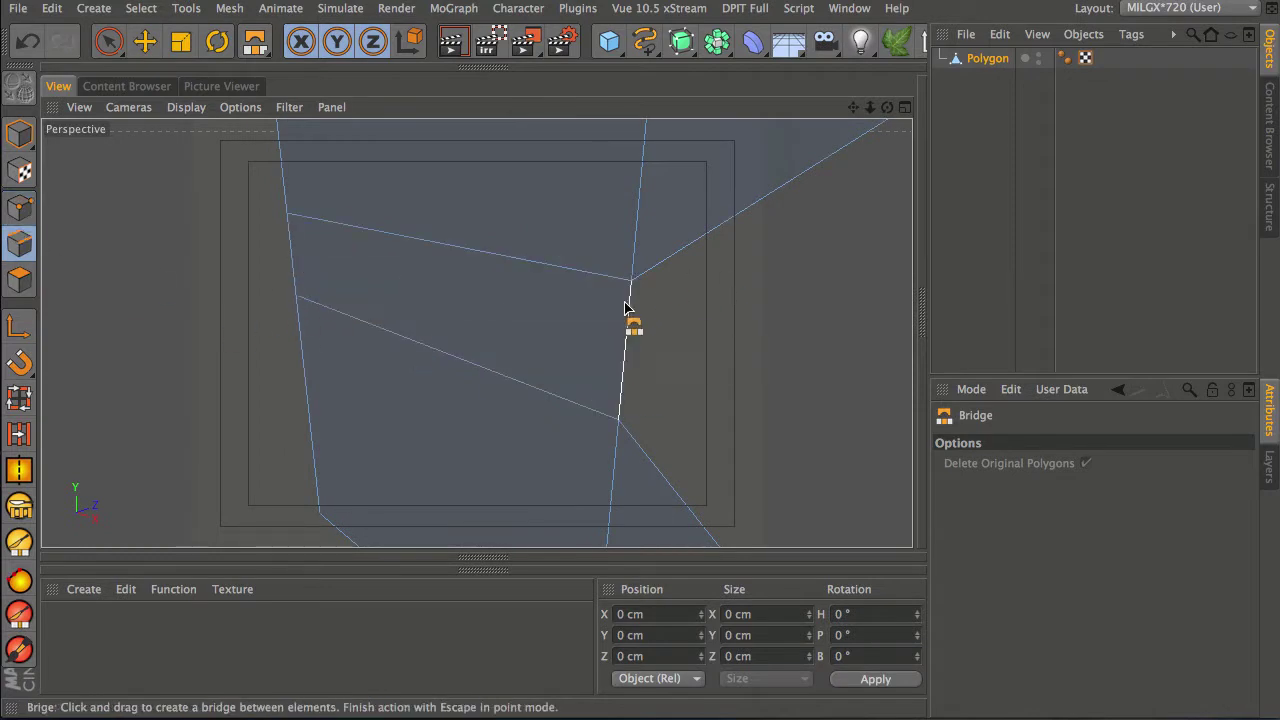
right_click_drag(663, 360, 526, 406, "alt")
middle_click_drag(526, 406, 575, 303, "alt")
right_click_drag(575, 303, 629, 334, "alt")
left_click_drag(630, 333, 646, 309, "alt")
middle_click(651, 363)
middle_click(655, 400)
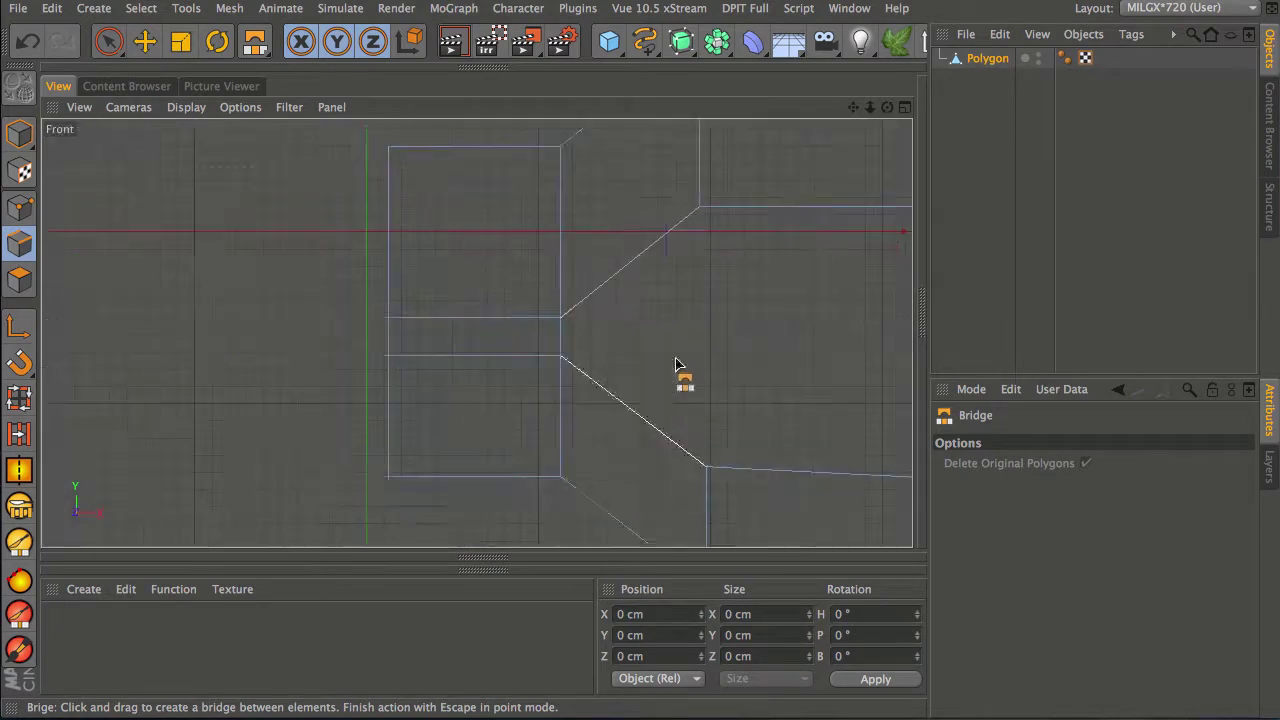
right_click_drag(688, 323, 620, 366, "alt")
middle_click_drag(640, 361, 445, 350, "alt")
Step: Select the middle polygons of the upper and lower arches and move them slightly forward along Z with Live Selection
key("space")
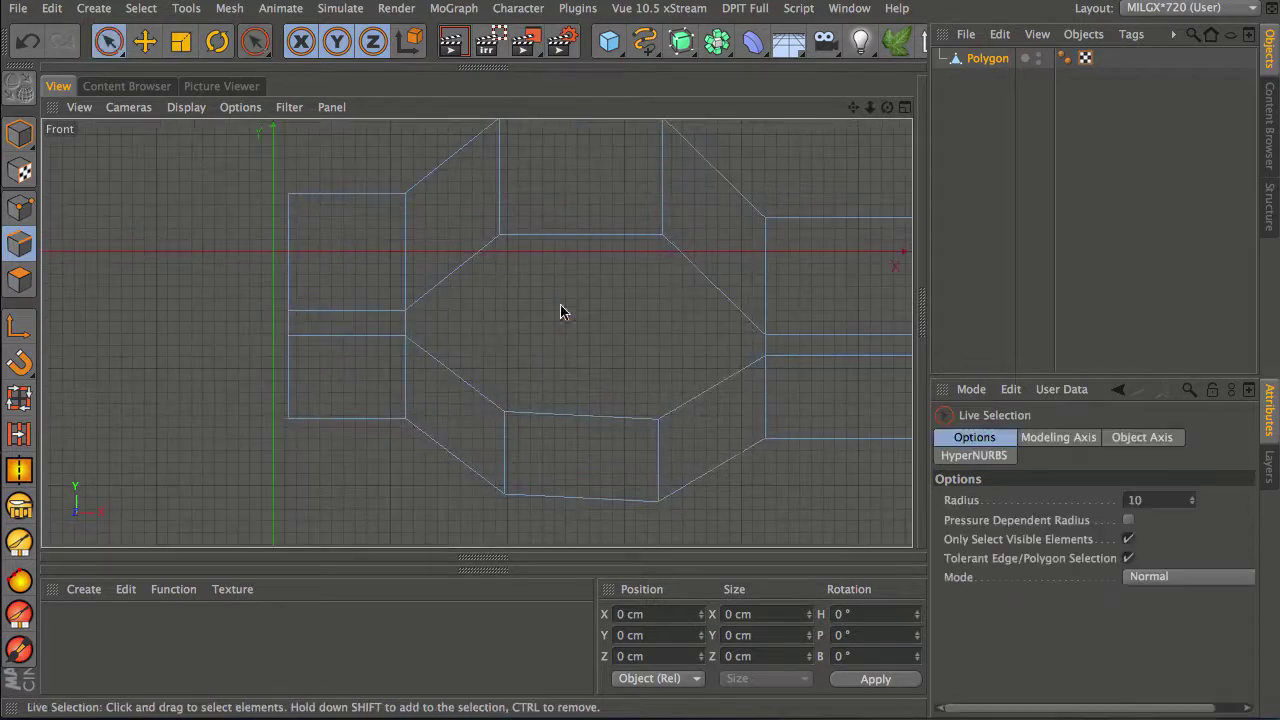
right_click_drag(676, 305, 614, 337, "alt")
middle_click(524, 366)
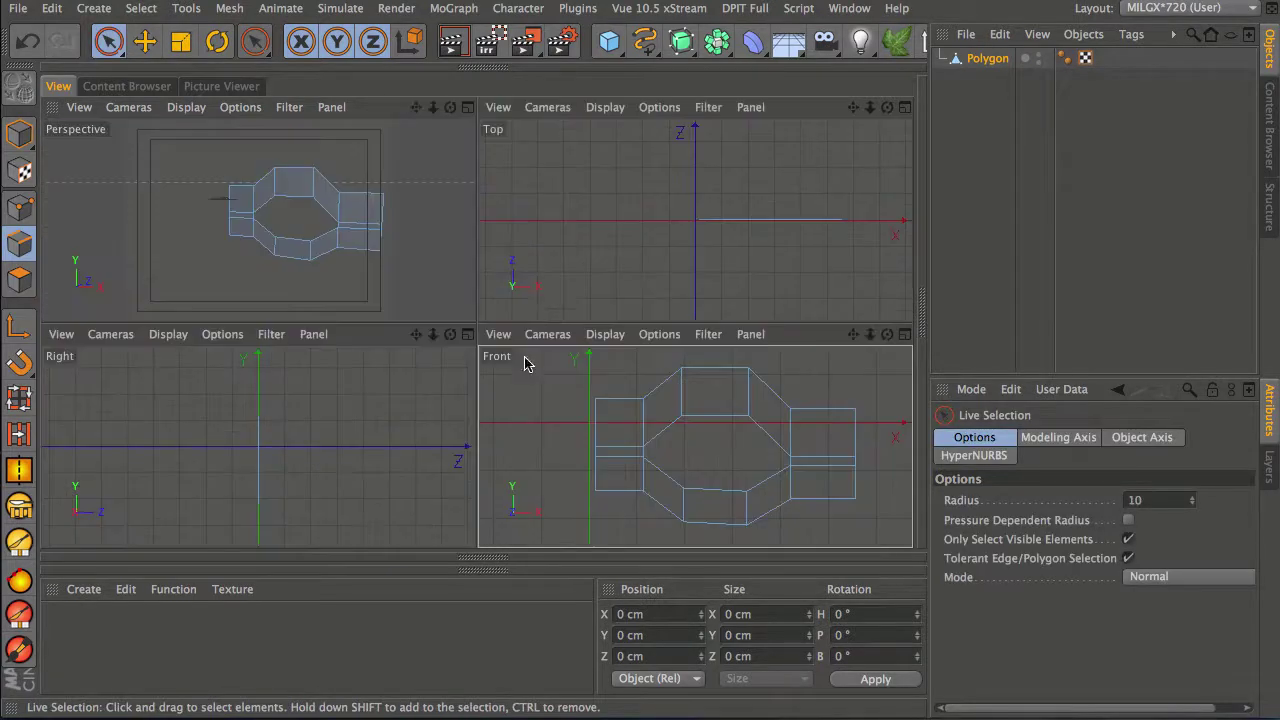
middle_click(337, 231)
left_click_drag(570, 255, 486, 454, "alt")
middle_click_drag(554, 341, 483, 287, "alt")
left_click(22, 281)
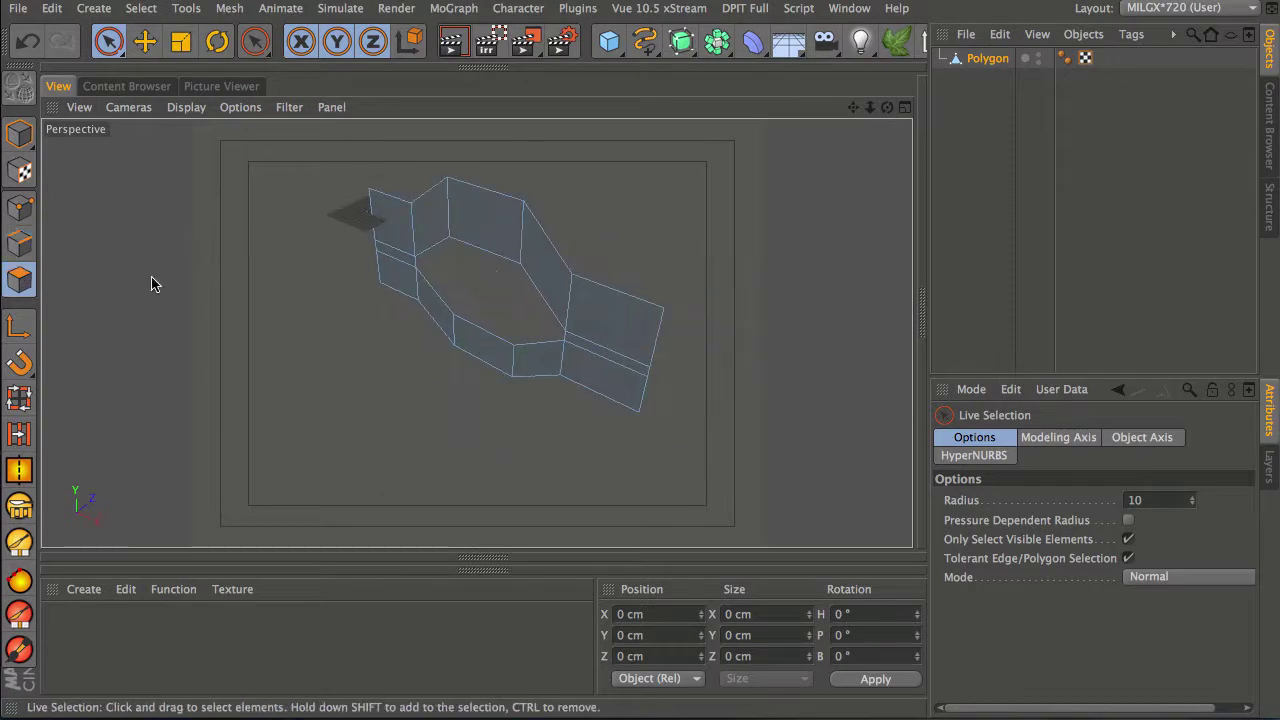
left_click(481, 226)
left_click(481, 356, "shift")
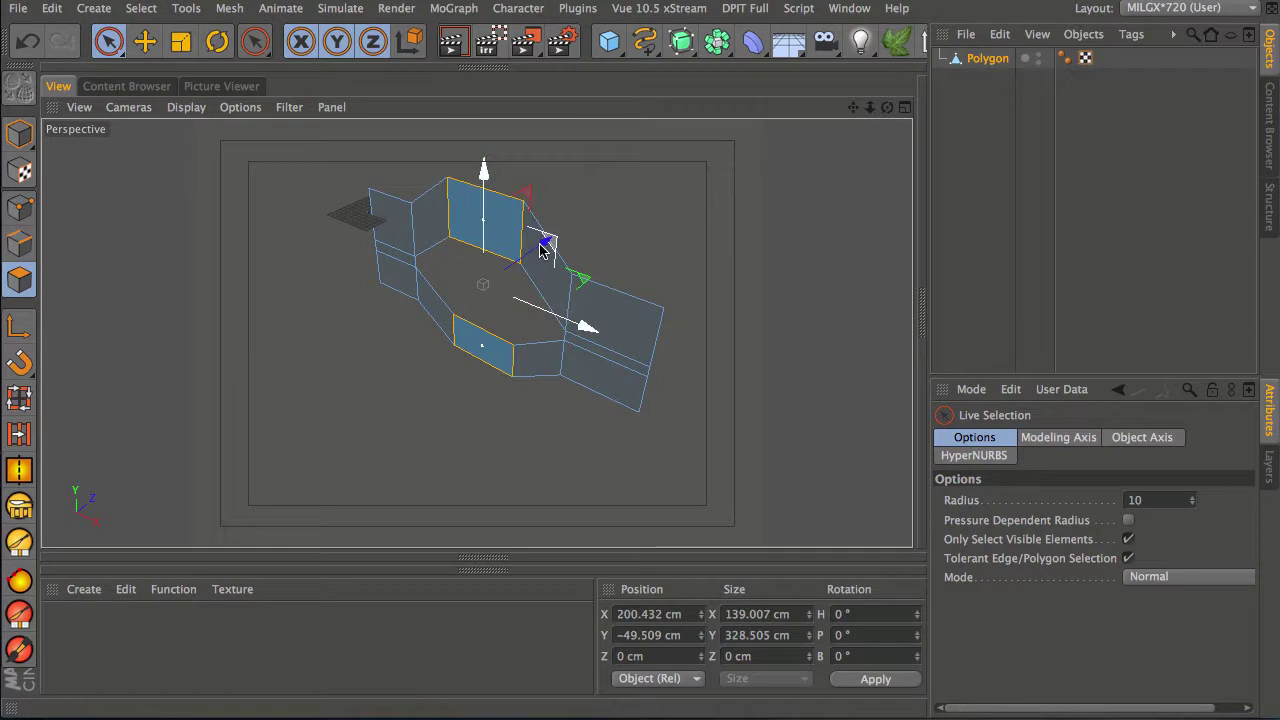
left_click_drag(541, 248, 524, 256)
left_click_drag(456, 346, 510, 258, "alt")
Step: Select the three outermost vertical edges of the wide end block and move them back to Z about 77 cm
left_click_drag(509, 335, 476, 262, "alt")
left_click(20, 243)
left_click_drag(548, 398, 645, 292, "alt")
left_click(613, 295)
right_click_drag(645, 292, 782, 184, "alt")
left_click_drag(586, 406, 590, 264, "alt")
left_click(588, 266, "shift")
left_click(583, 371, "shift")
left_click_drag(674, 307, 405, 542, "alt")
left_click_drag(706, 334, 743, 292)
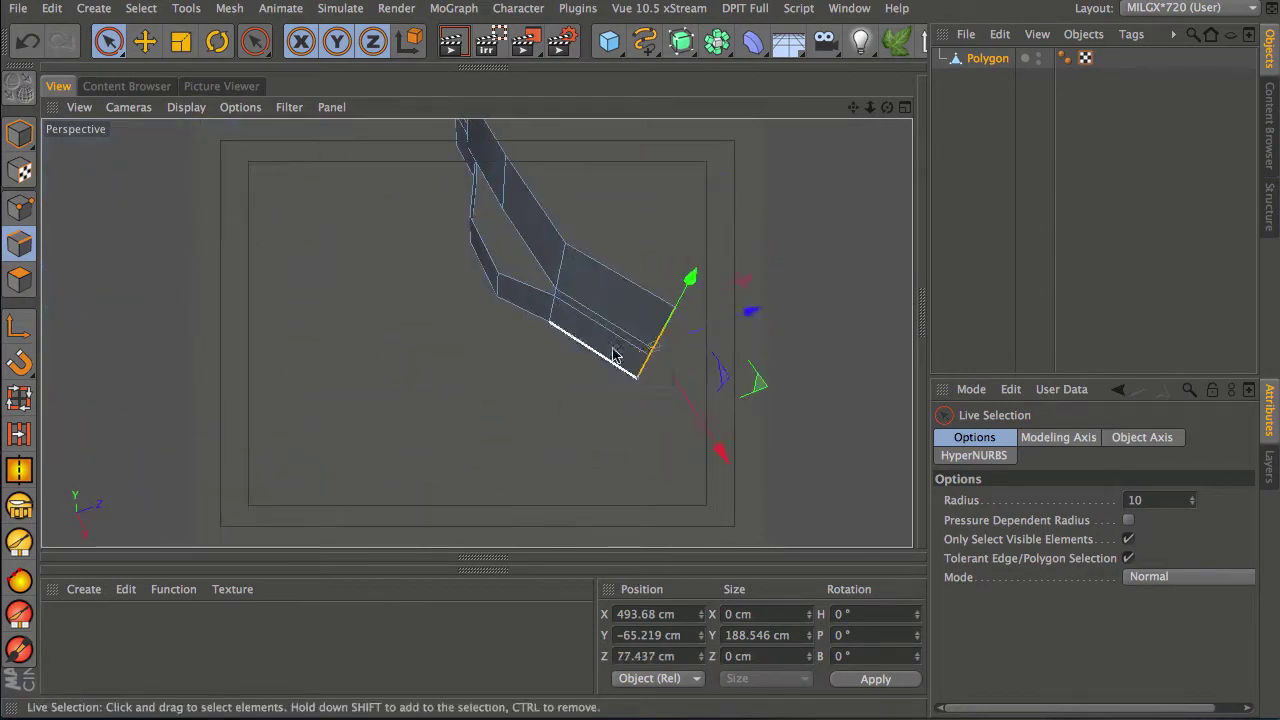
Step: Extrude the selected outer edges backward twice, to about X 556, Z 227 cm and X 587, Z 407 cm
middle_click_drag(631, 359, 522, 464, "alt")
left_click_drag(522, 464, 638, 391, "alt")
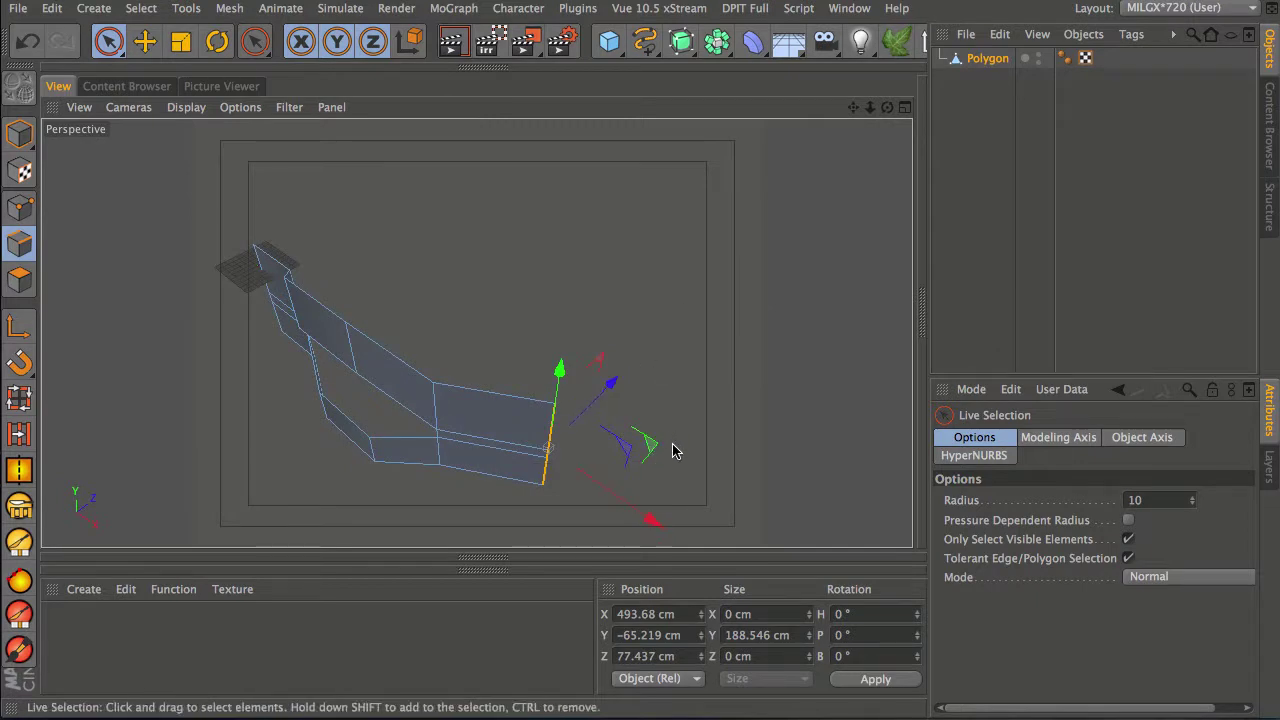
left_click_drag(651, 443, 751, 409)
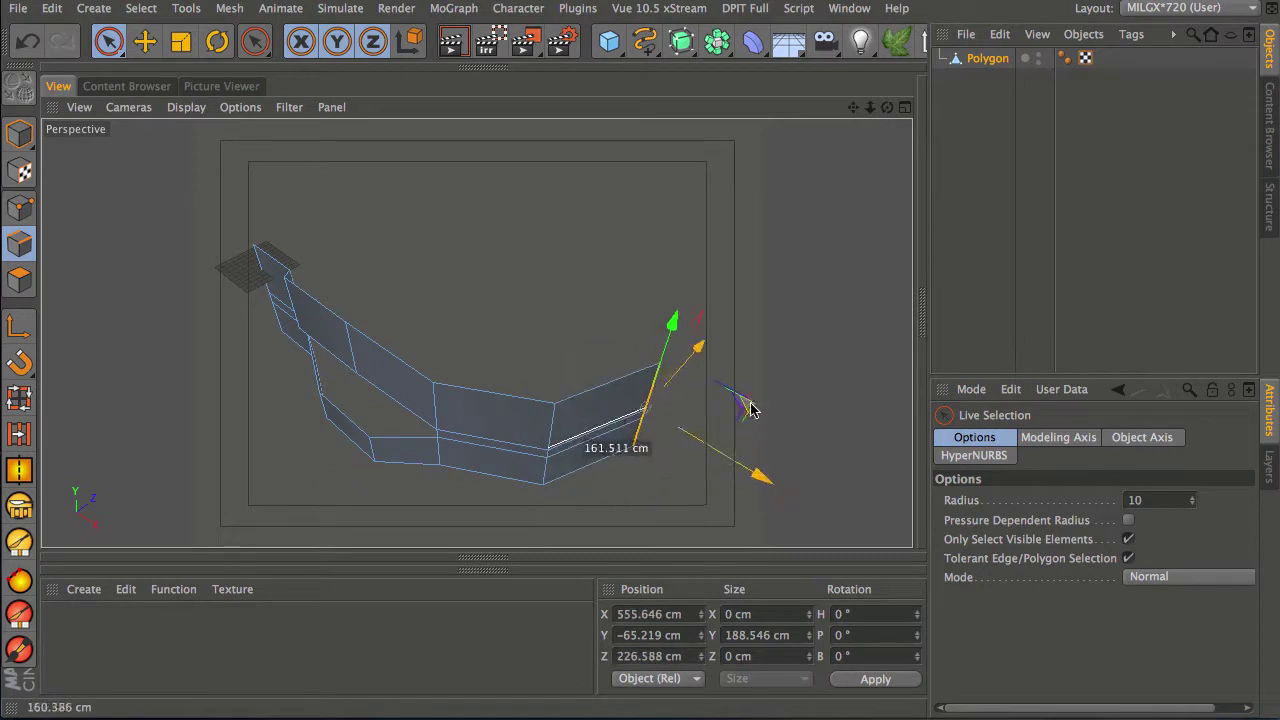
left_click_drag(604, 486, 640, 322, "alt")
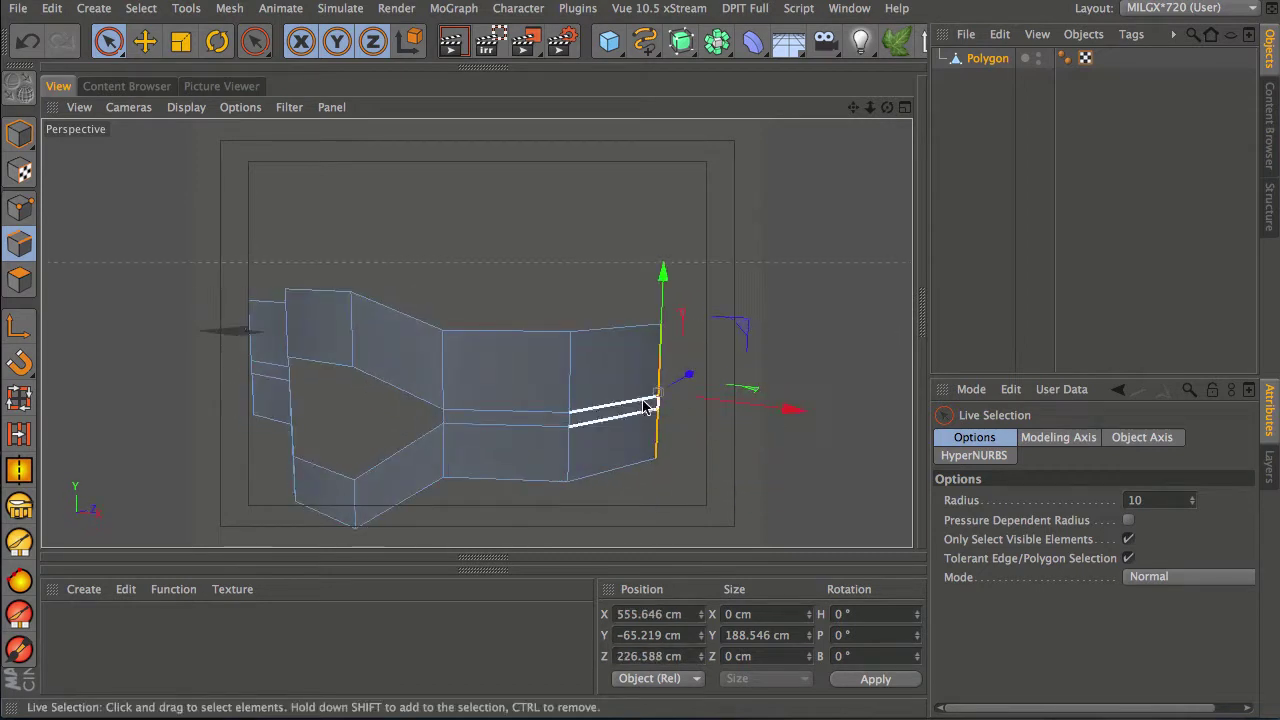
left_click_drag(703, 406, 668, 500, "alt")
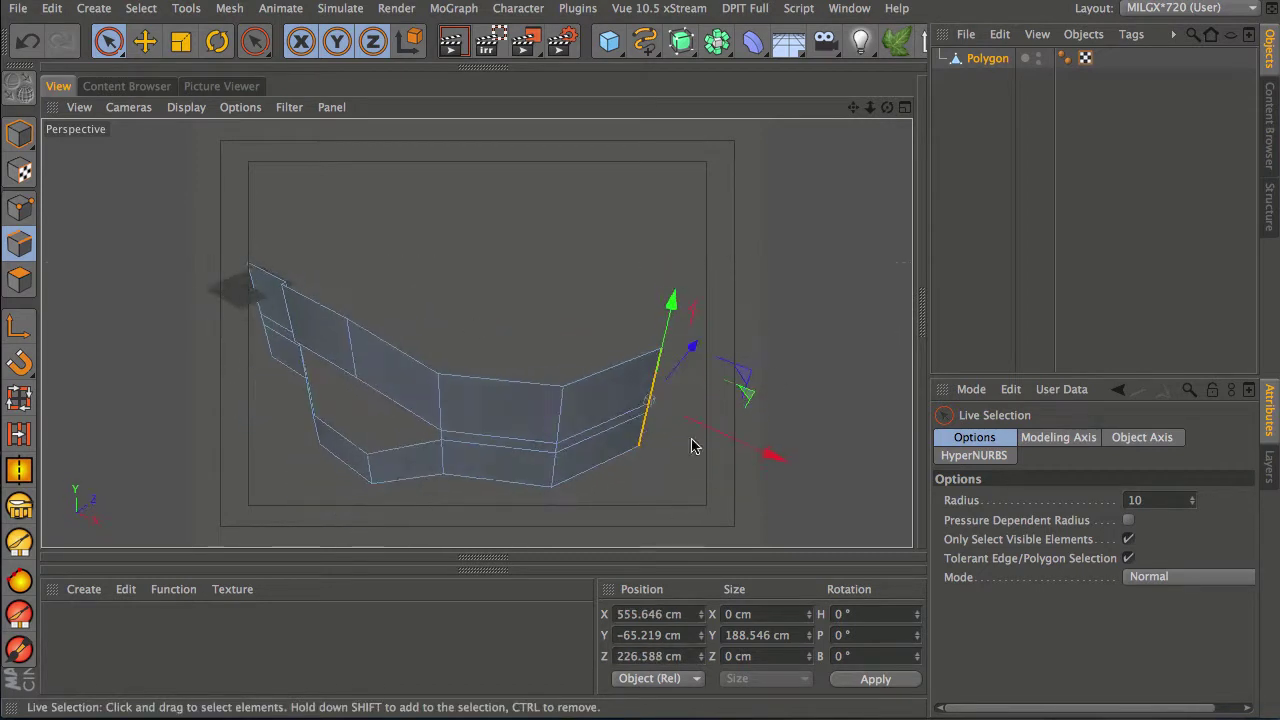
left_click_drag(729, 393, 531, 406, "alt")
left_click_drag(654, 409, 631, 231)
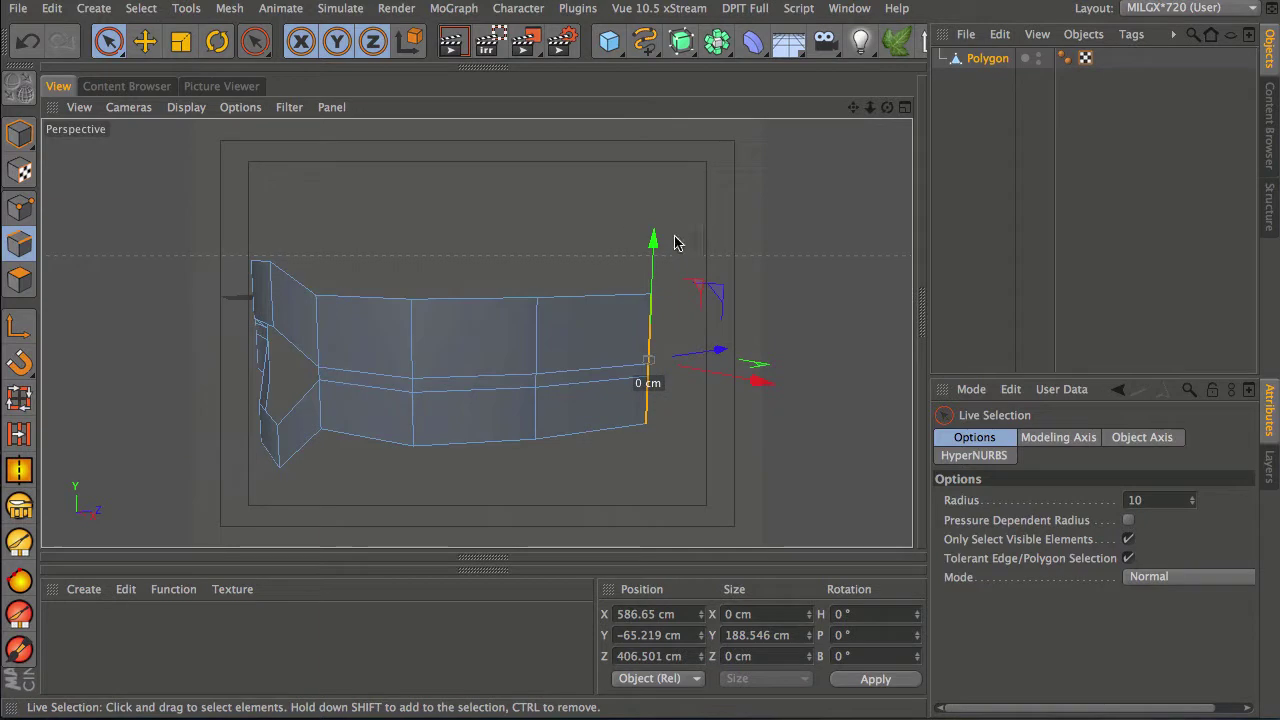
Step: Grow the edge selection twice and scale the side band vertically to about 120 cm high
key("u")
key("y")
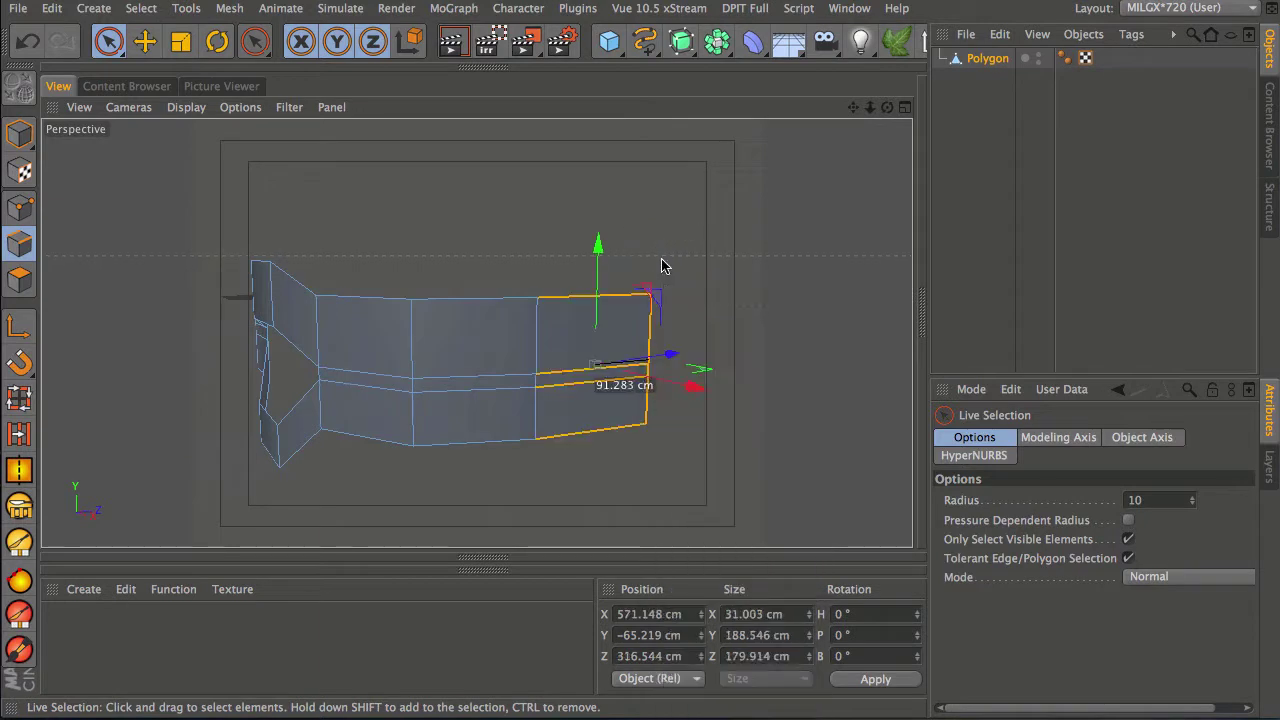
key("u")
key("y")
key("t")
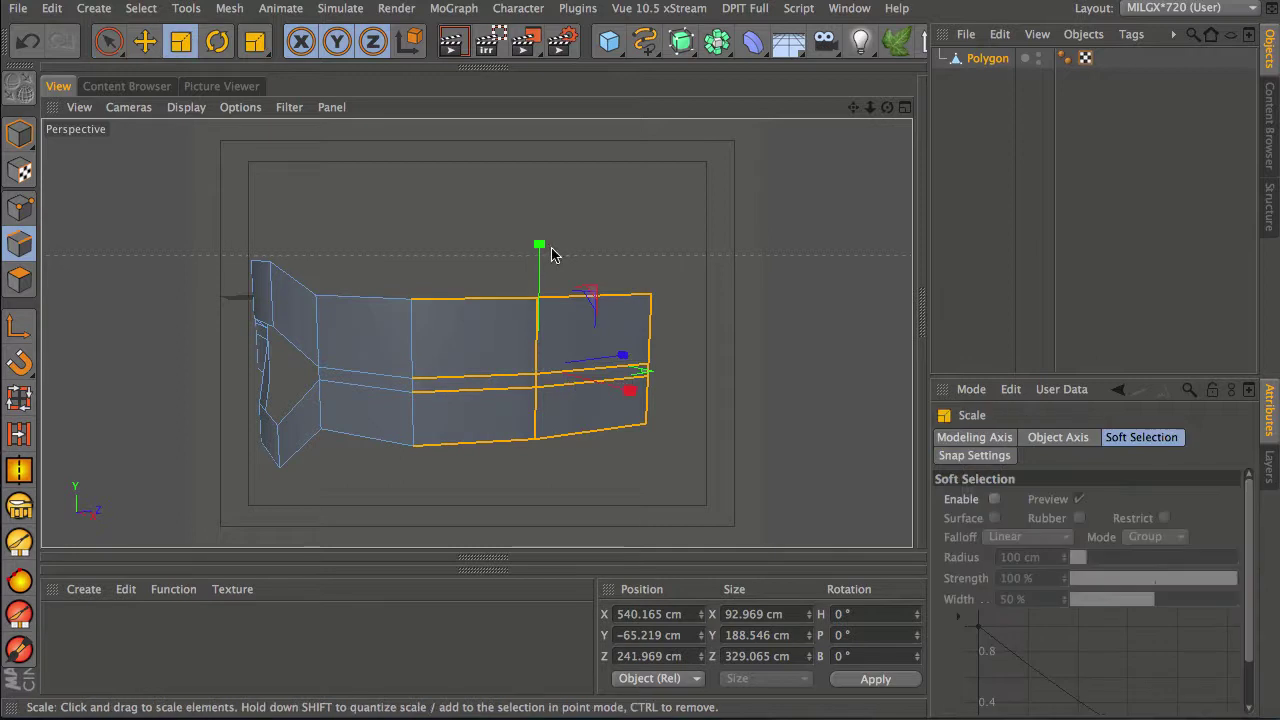
left_click_drag(540, 249, 535, 290)
Step: Replace the edge selection with the three vertical edges at the side band's rear end and scale them vertically to about 85 cm
key("u")
key("k")
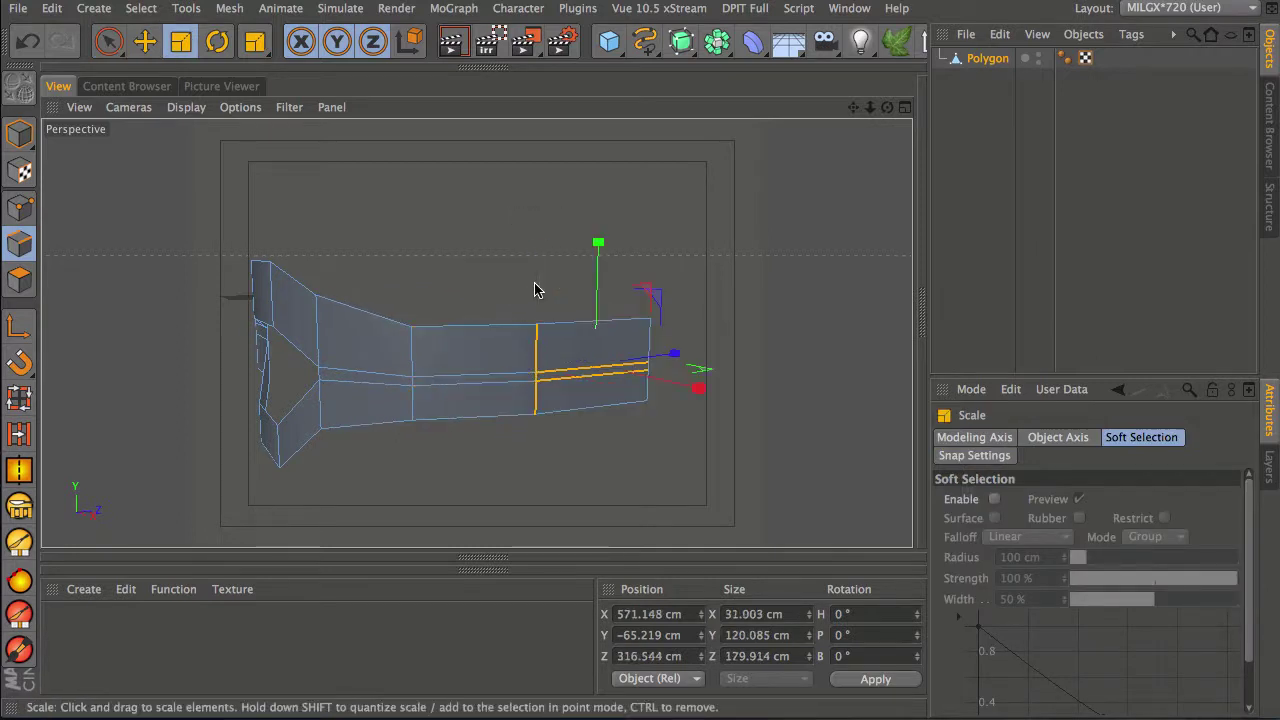
left_click(687, 324)
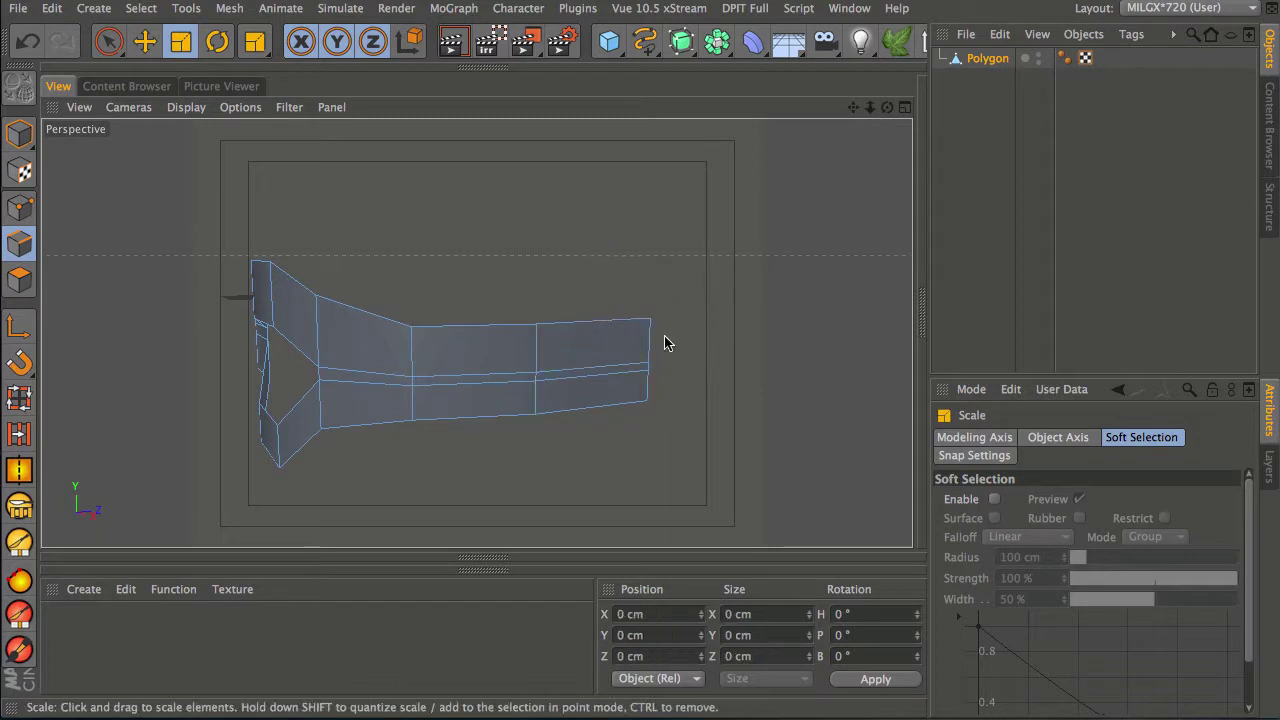
key("space")
mouse_move(649, 372)
left_mouse_down()
mouse_move(649, 332)
mouse_move(672, 331)
left_mouse_up()
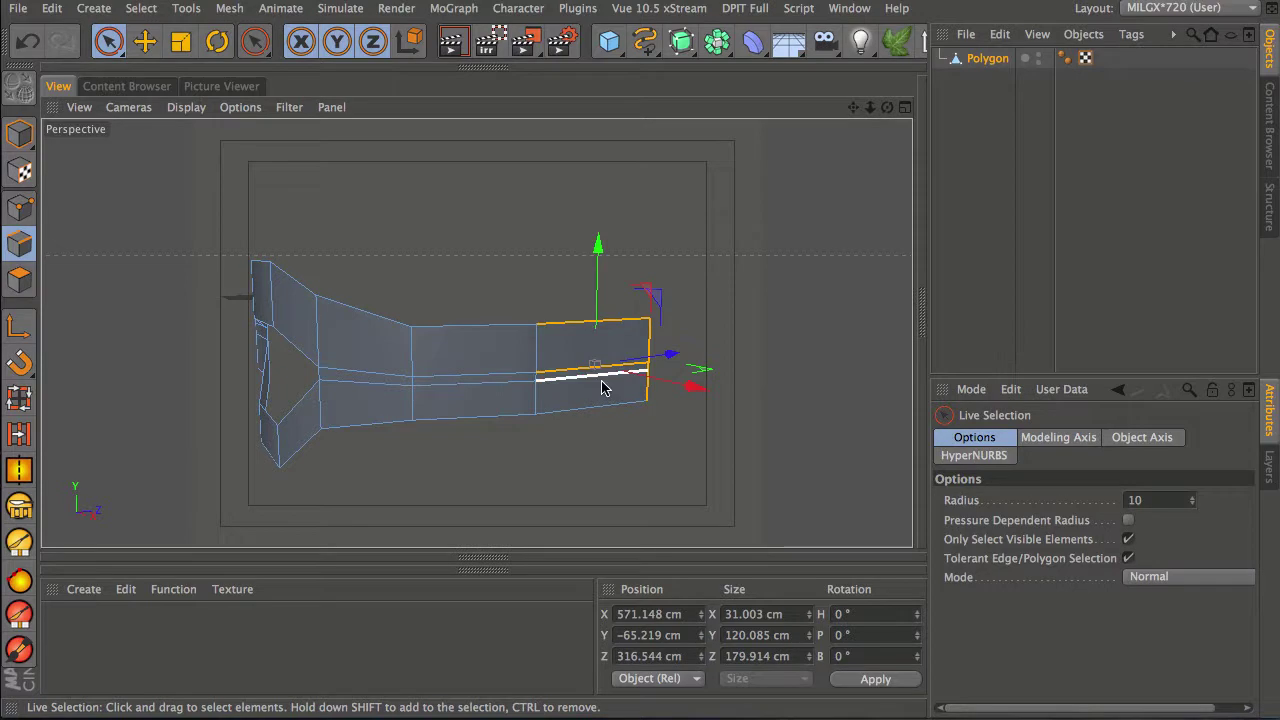
left_click(648, 345)
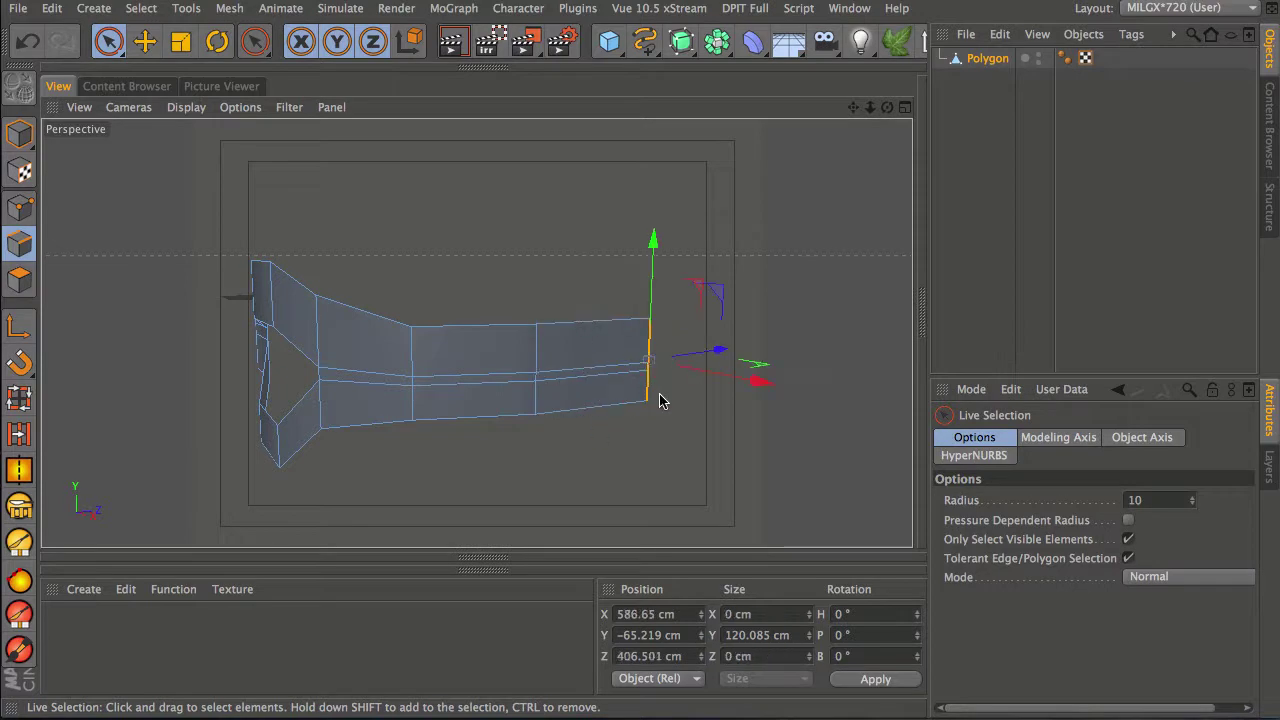
key("space")
left_click_drag(653, 248, 632, 284)
Step: Raise the selected rear-end edges to about Y −47.5 cm in the Right view, then deselect them
middle_click(589, 414)
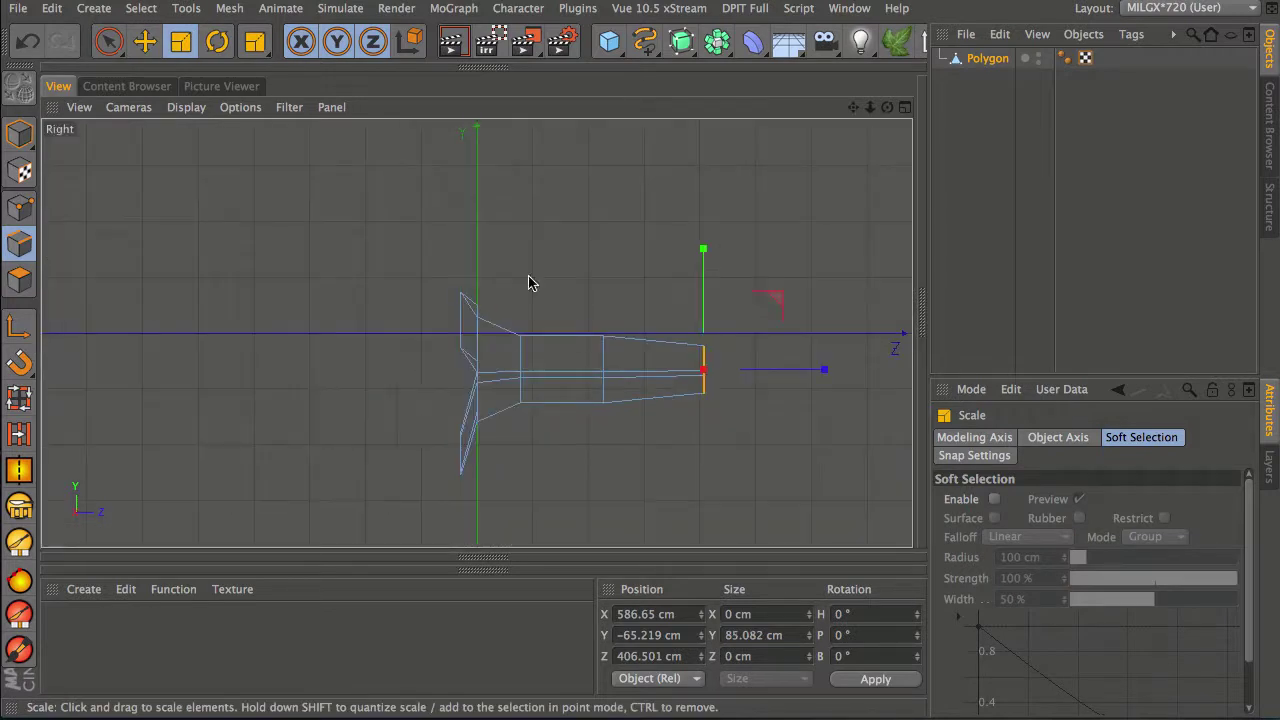
left_click_drag(652, 338, 522, 309)
left_click_drag(529, 320, 670, 233)
left_click_drag(615, 322, 562, 338)
key("e")
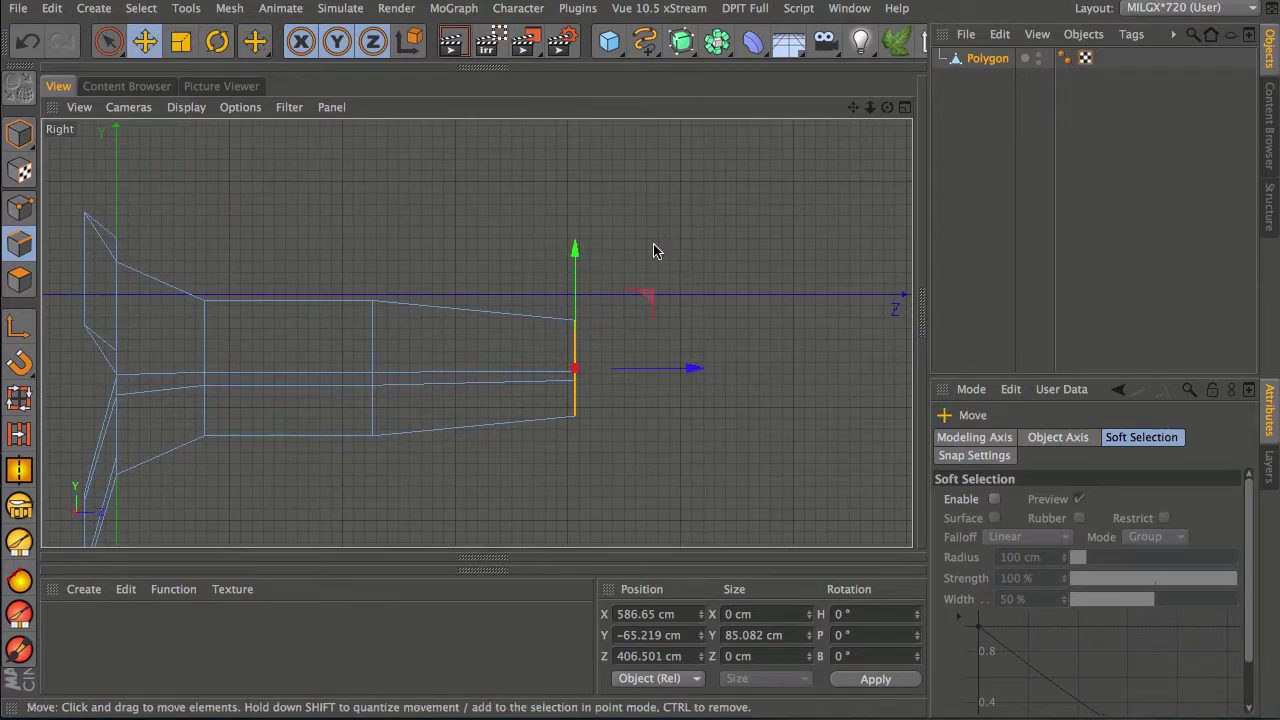
left_click_drag(576, 250, 578, 235)
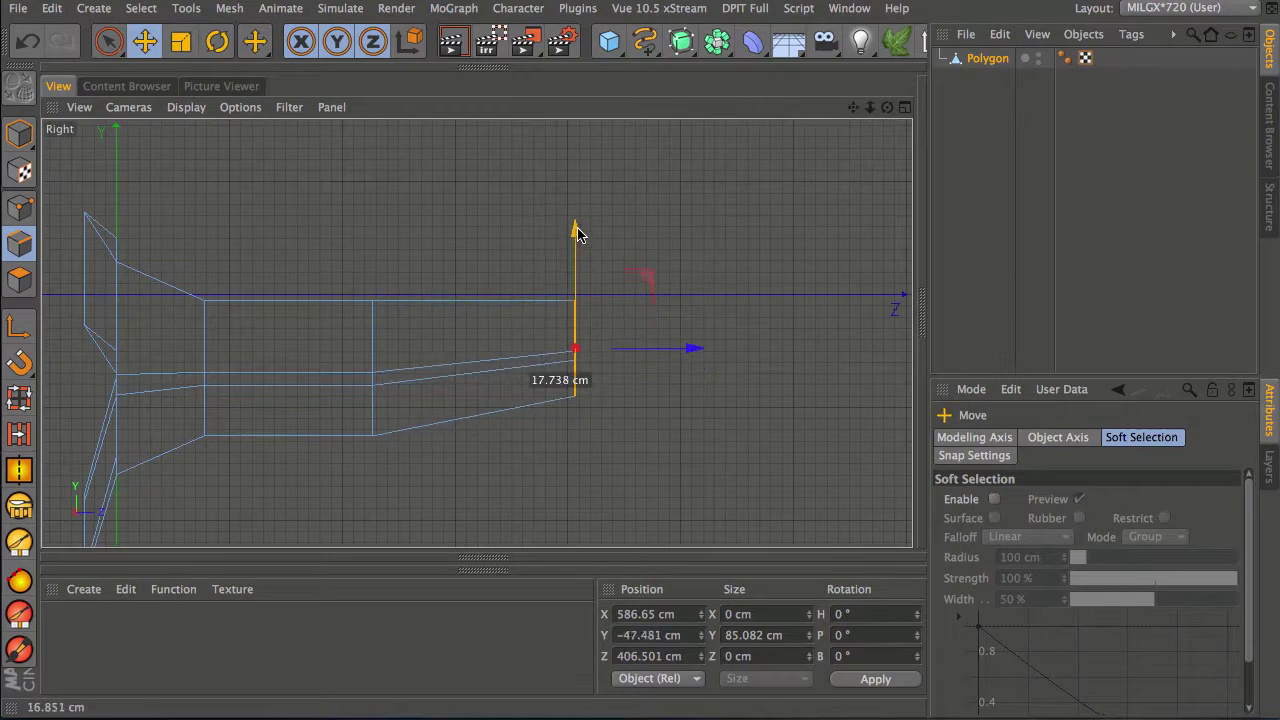
middle_click(520, 300)
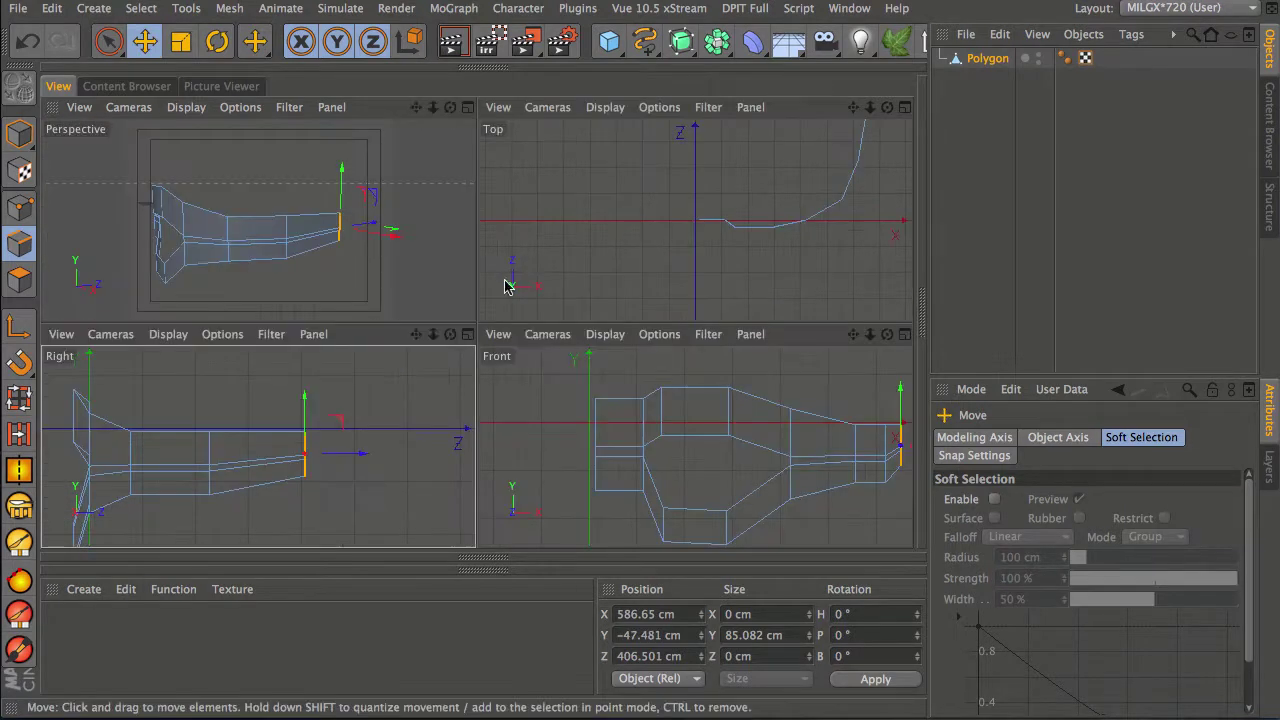
middle_click(343, 449)
left_click(674, 400)
middle_click(562, 375)
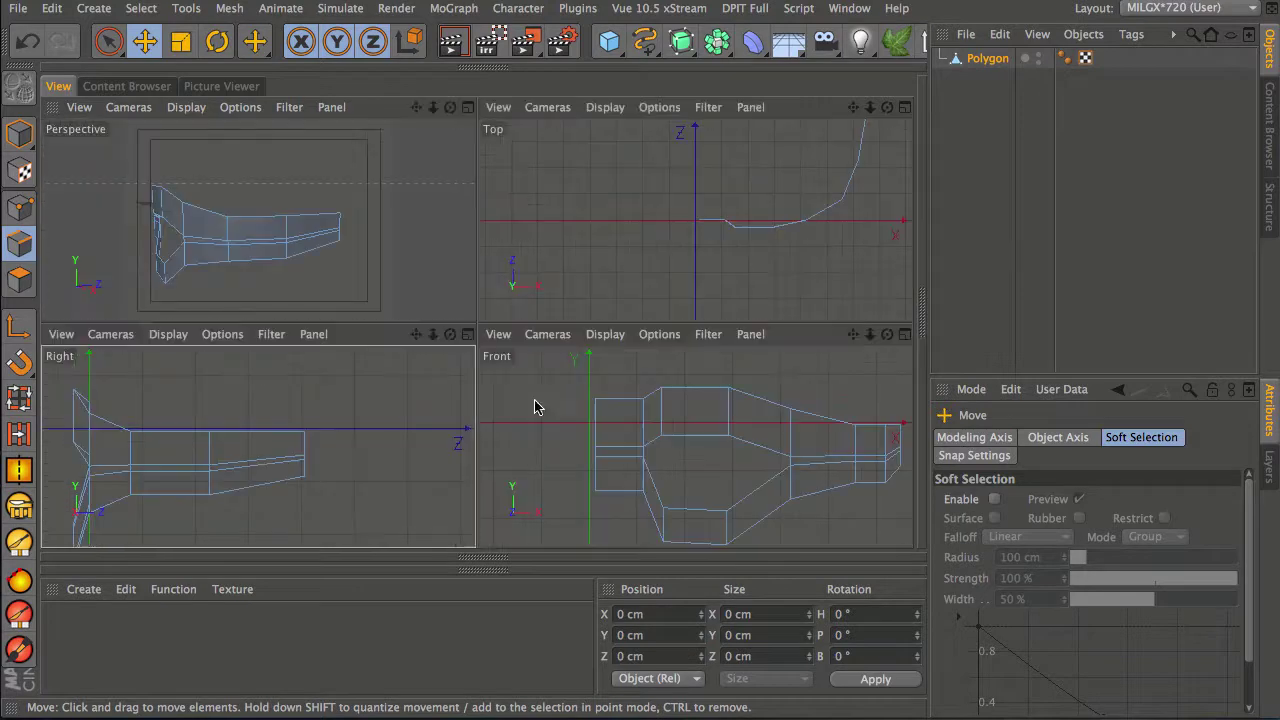
Step: Select the three vertical edges at the mesh's inner end and extrude them along X to about −99 cm
middle_click(423, 289)
left_click_drag(477, 380, 483, 320, "alt")
left_click_drag(485, 369, 503, 347, "alt")
right_click_drag(429, 305, 514, 252, "alt")
left_click_drag(484, 311, 520, 350, "alt")
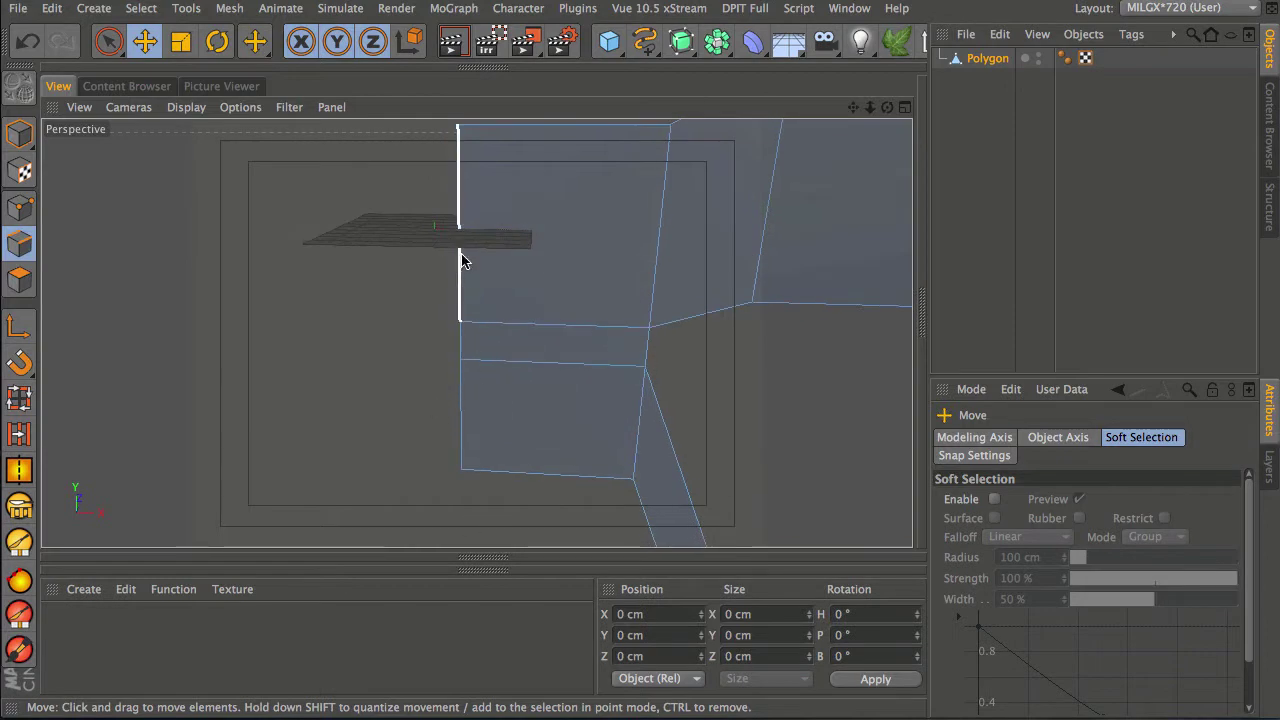
key("9")
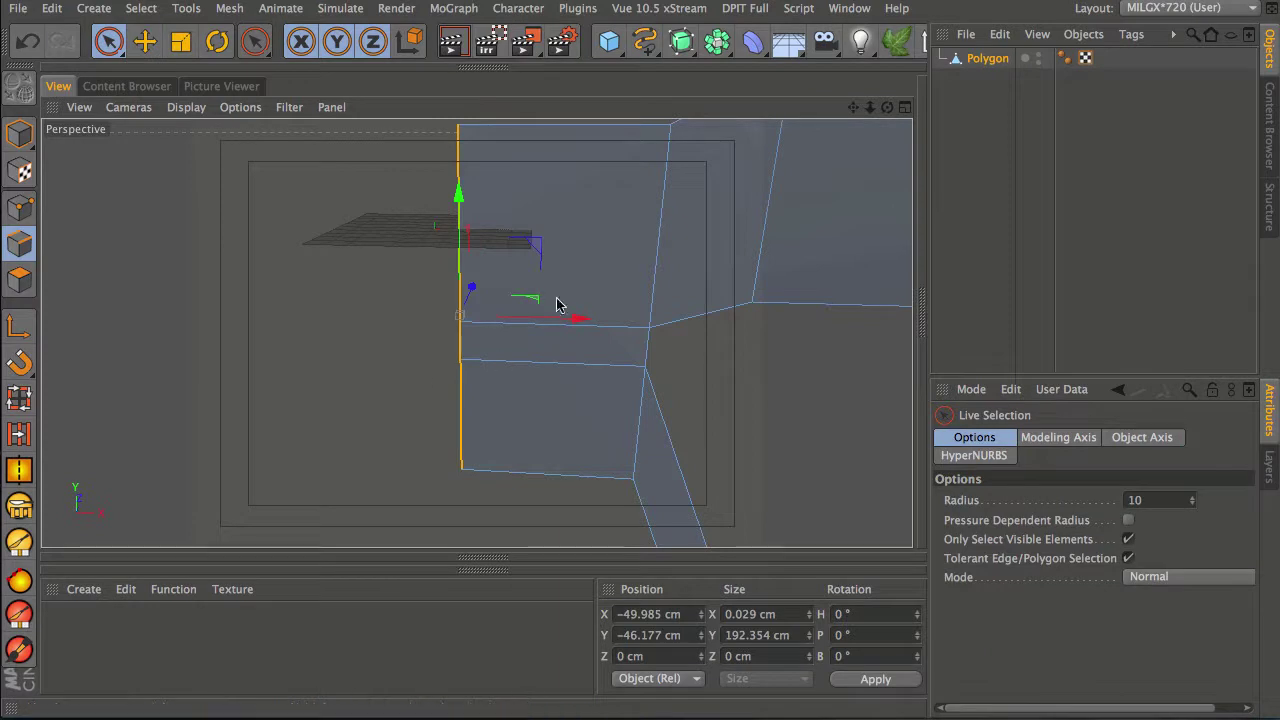
left_click_drag(579, 320, 489, 322)
Step: Select all edges in the Front view and move the whole mesh along X to about 285 cm
middle_click(493, 330)
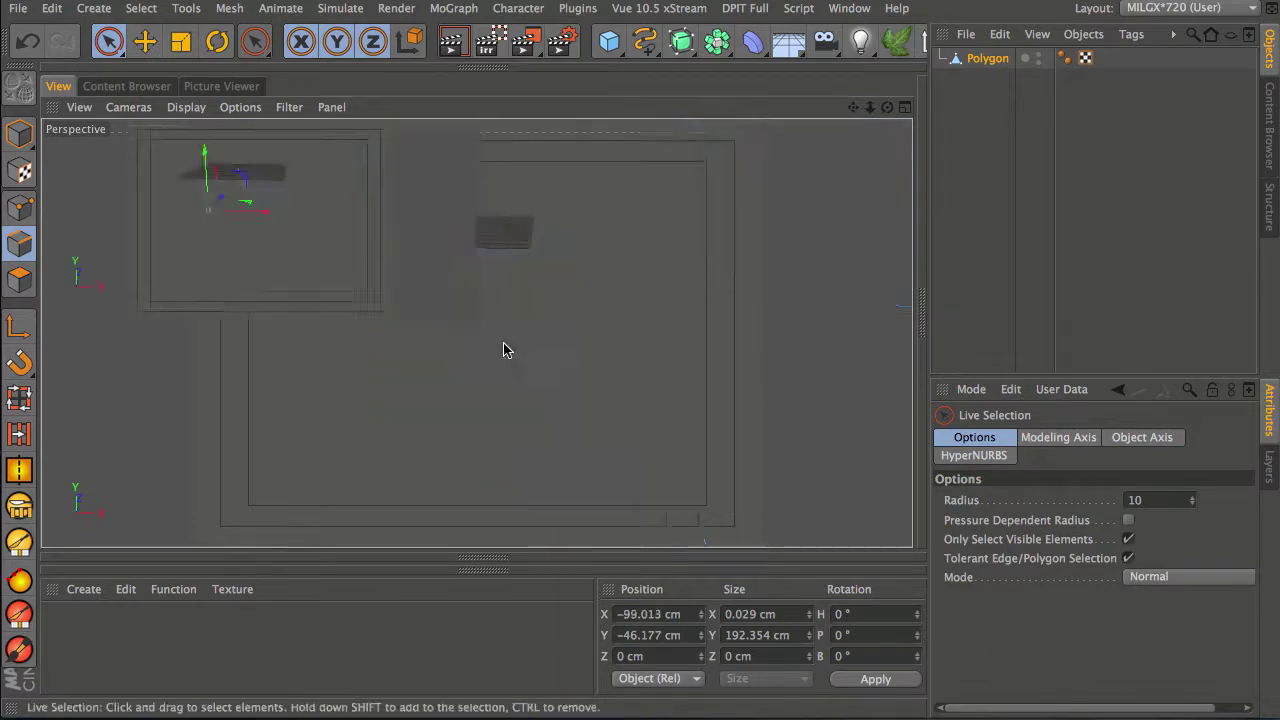
middle_click(609, 443)
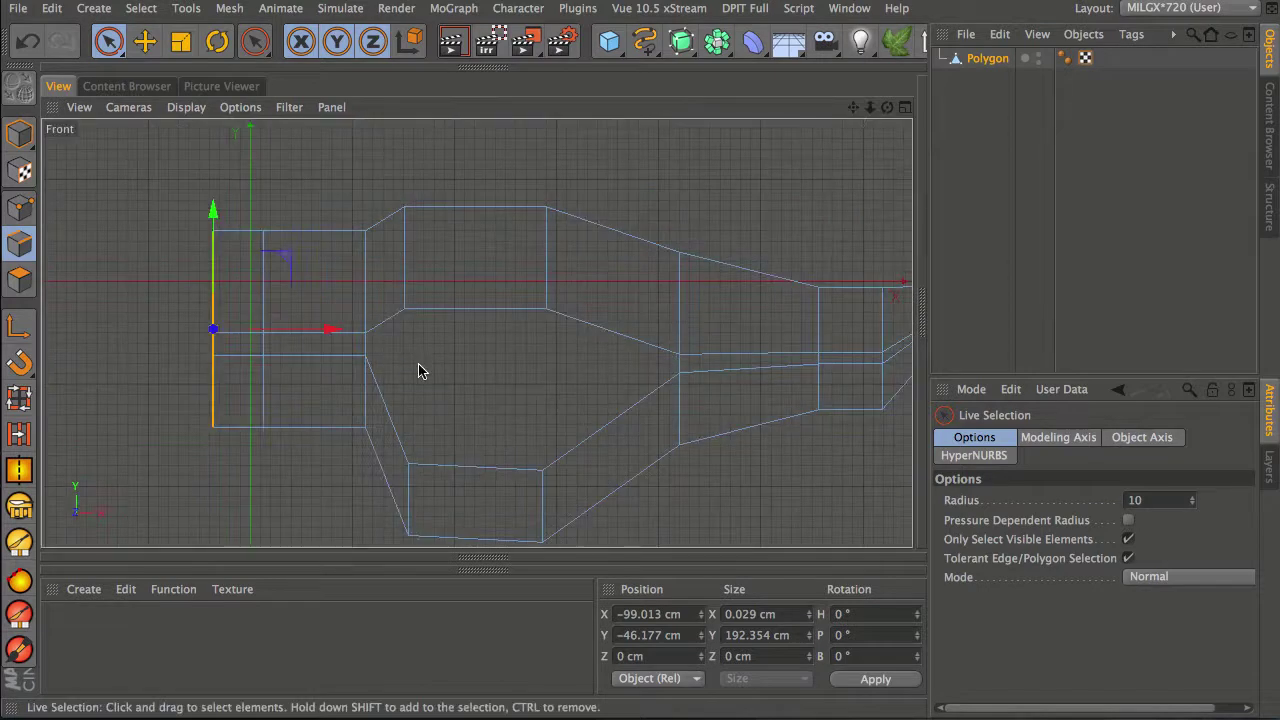
key("ctrl+a")
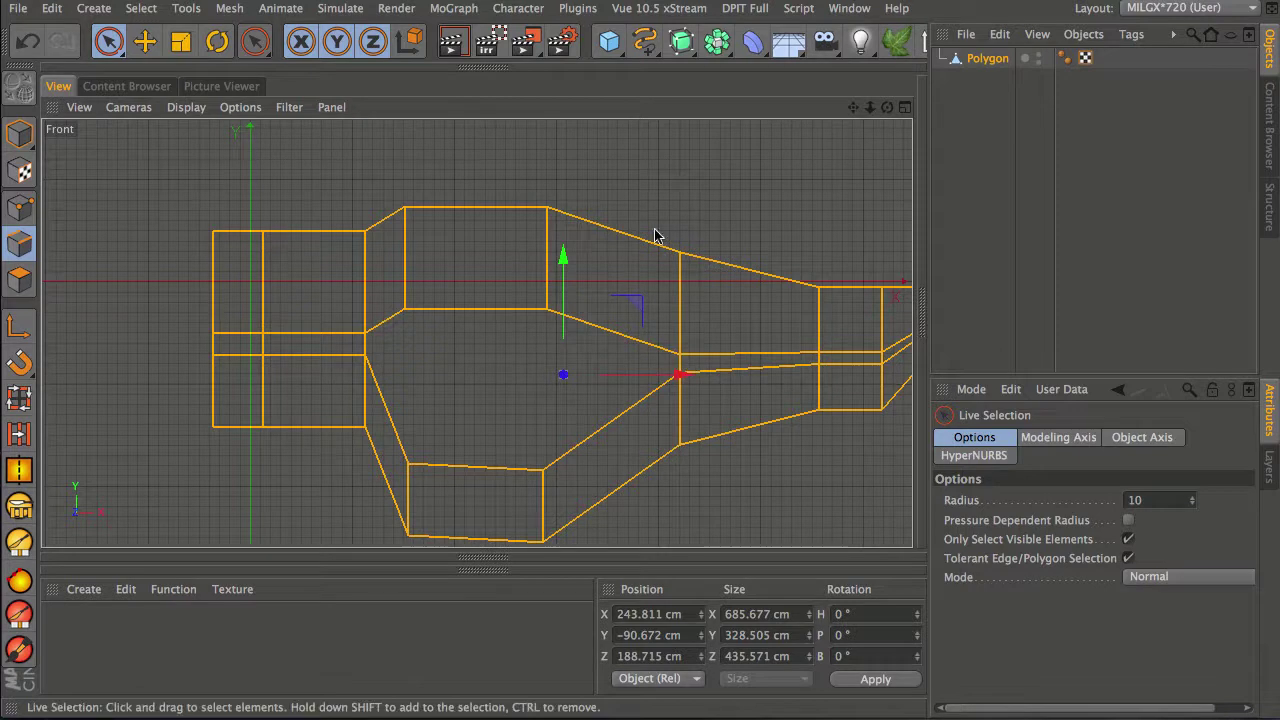
left_click_drag(679, 377, 722, 377)
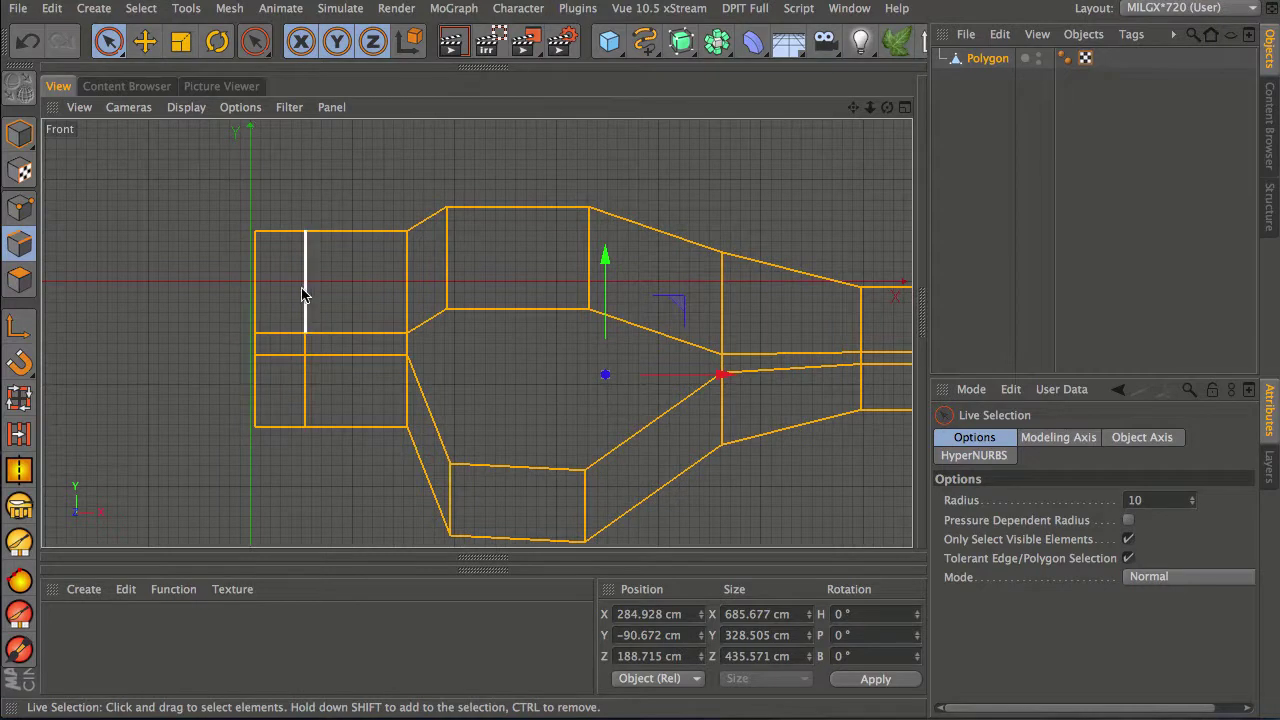
Step: Align the whole mesh's inner end with the vertical axis by moving it to about X 281, Y −81 cm
right_click_drag(291, 317, 374, 290, "alt")
middle_click_drag(244, 284, 443, 337, "alt")
right_click_drag(410, 330, 460, 267, "alt")
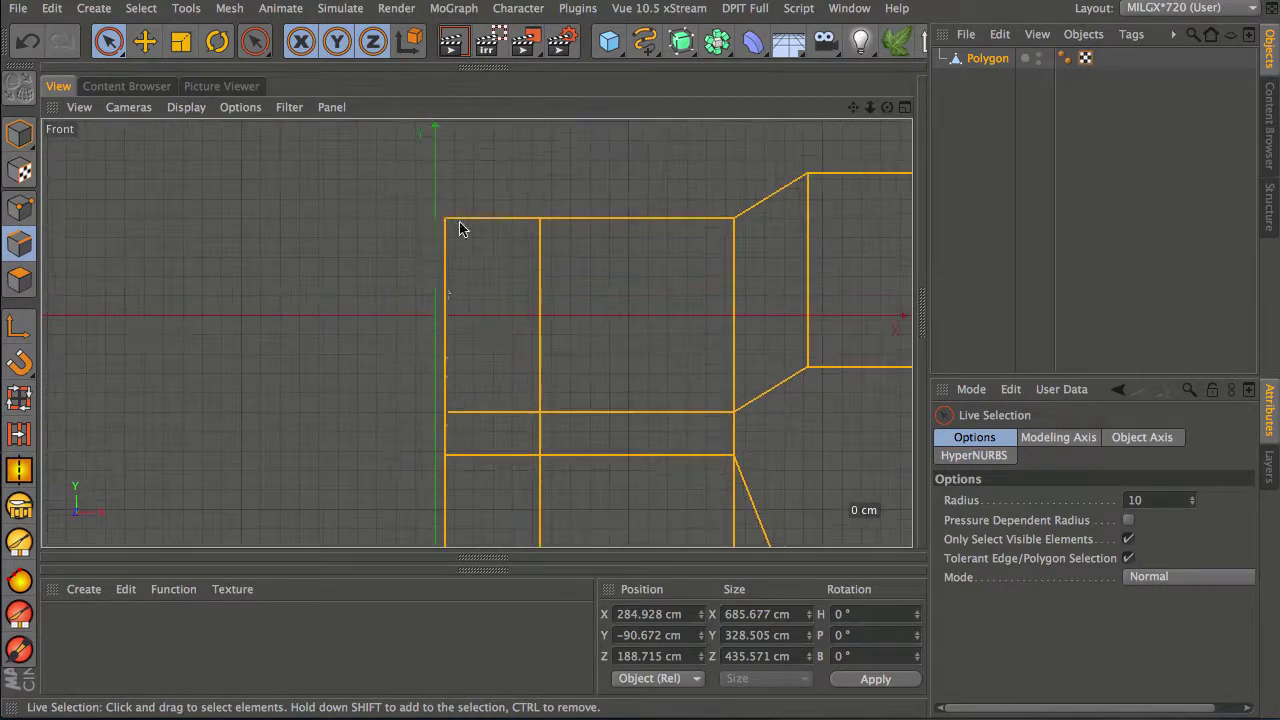
left_click(610, 295)
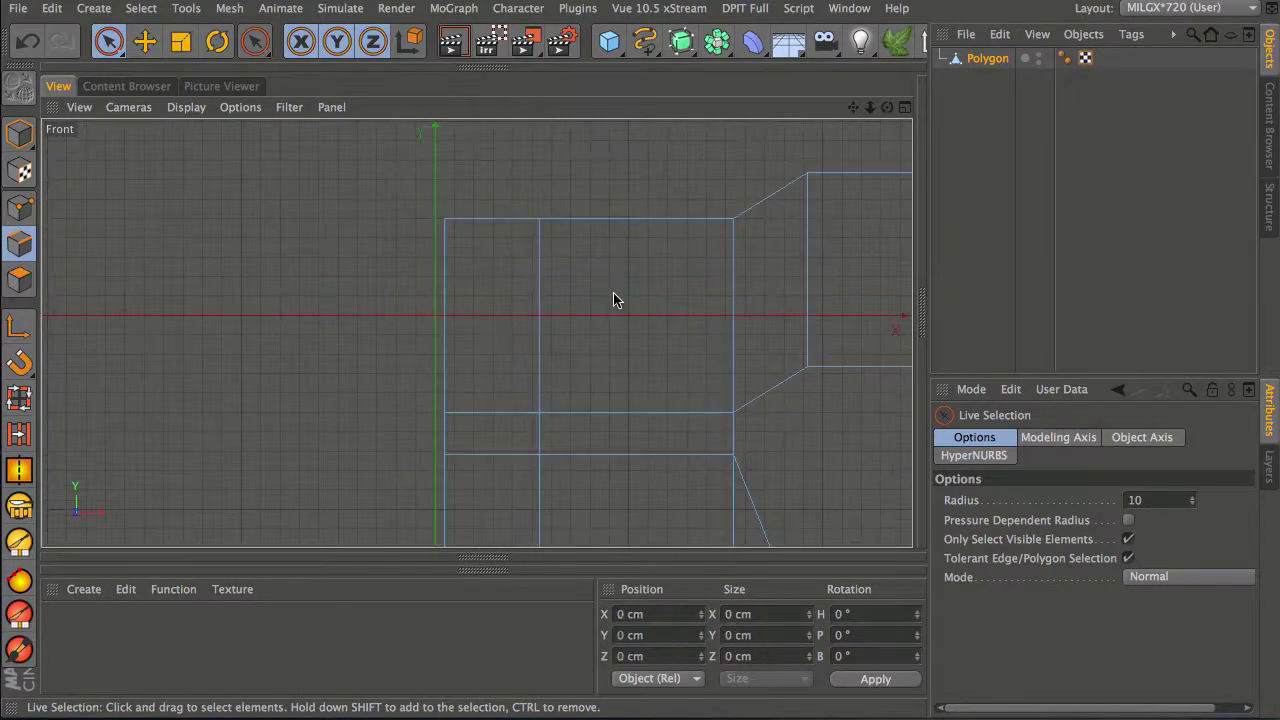
left_click(596, 240)
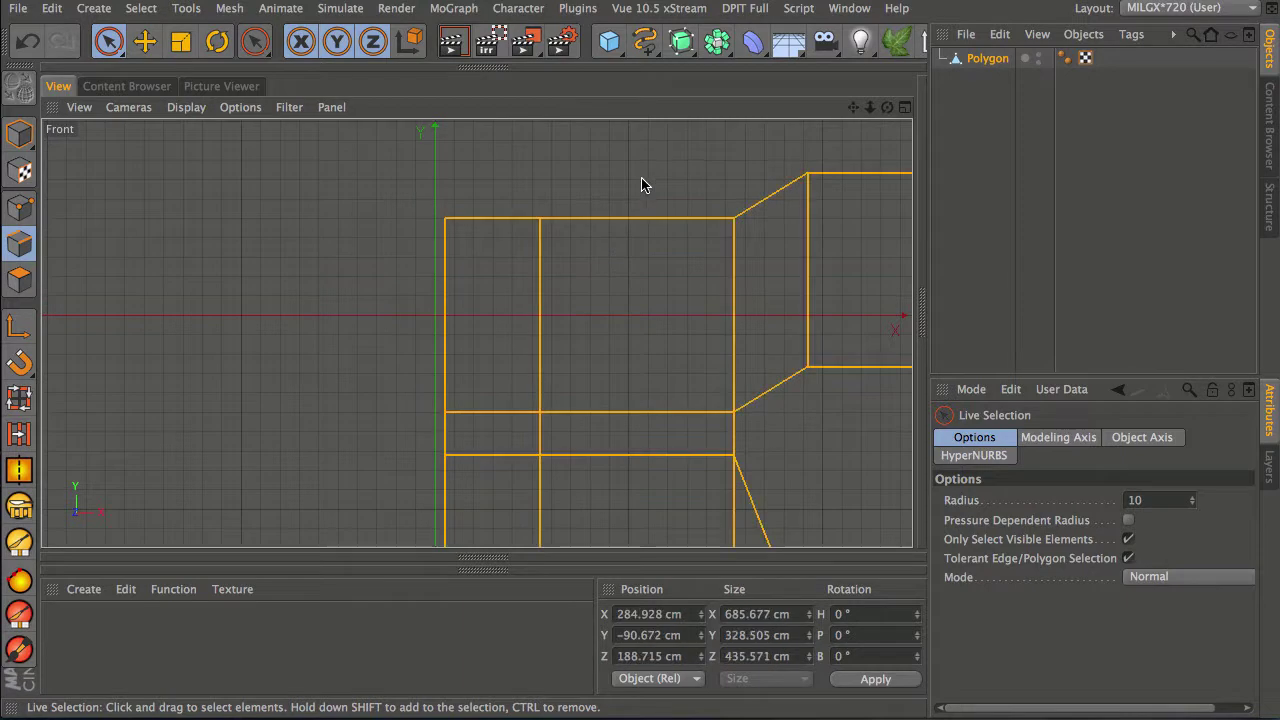
key("e")
left_click_drag(643, 180, 638, 156)
middle_click(517, 306)
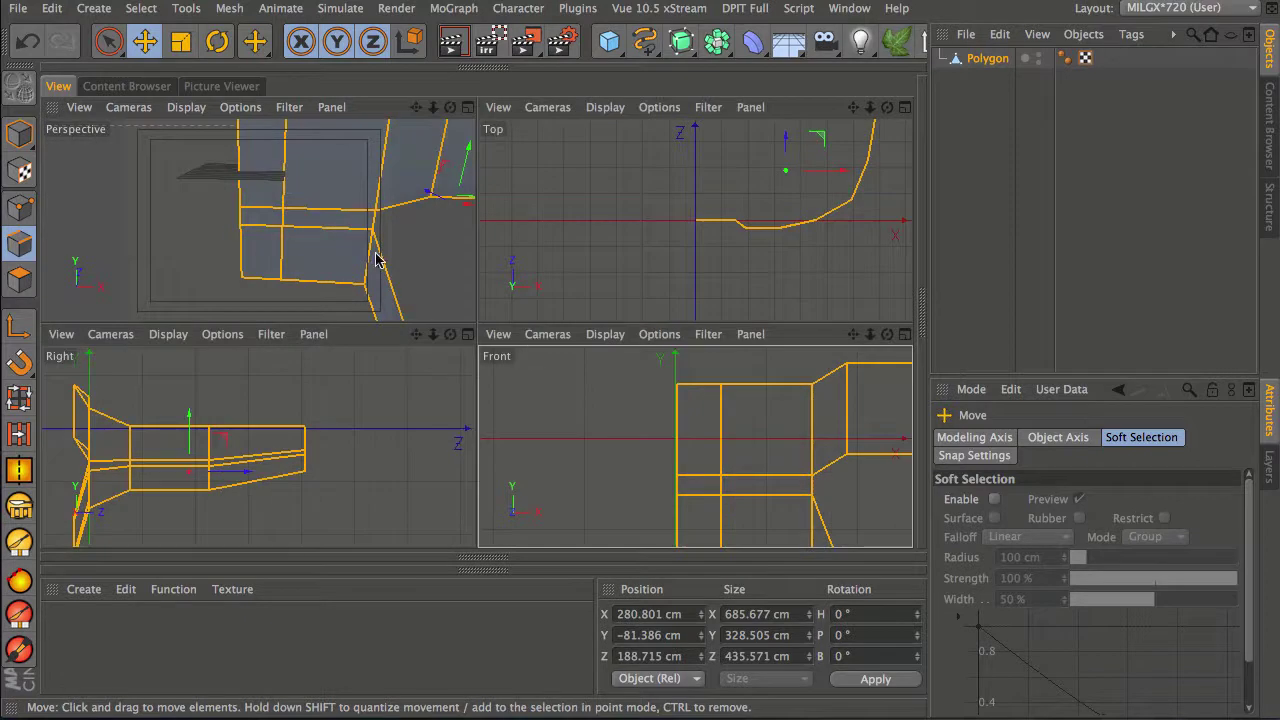
Step: Clear the edge selection in the Perspective view and switch to polygon mode
middle_click(382, 280)
right_click_drag(657, 283, 534, 363, "alt")
middle_click_drag(737, 286, 483, 300, "alt")
right_click_drag(483, 300, 580, 314, "alt")
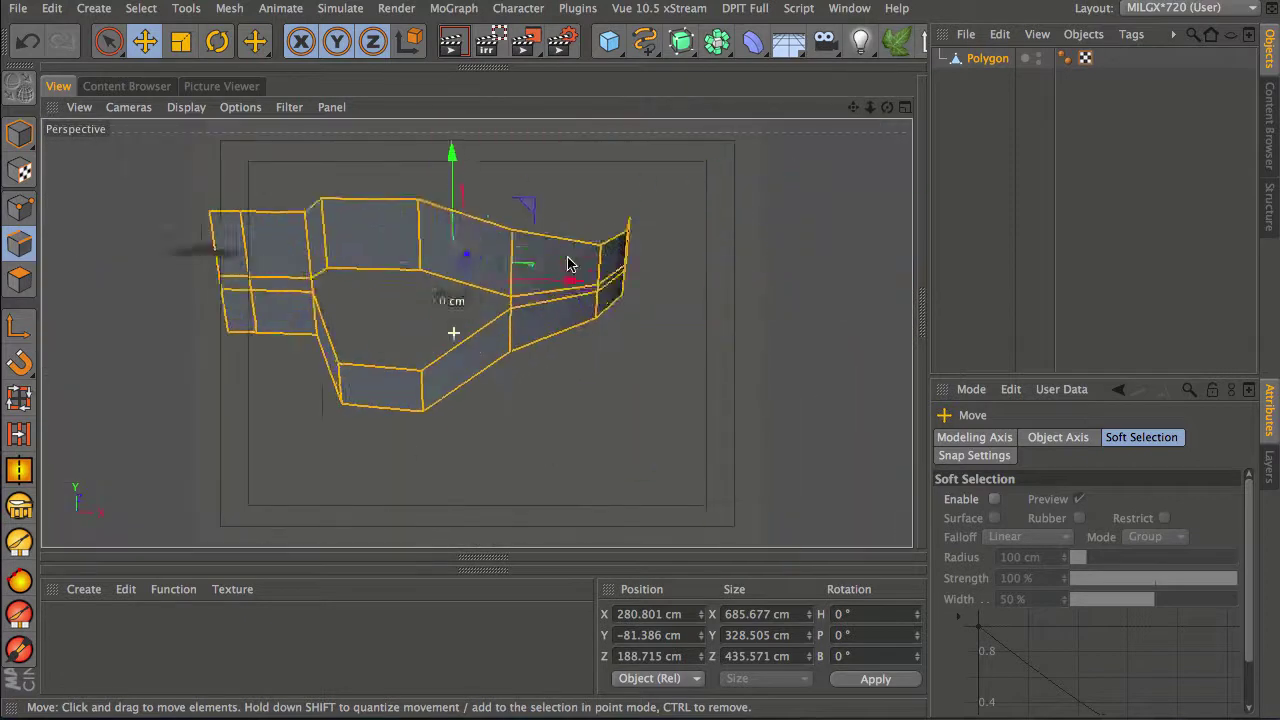
middle_click_drag(580, 314, 648, 392, "alt")
left_click_drag(631, 420, 491, 477, "alt")
left_click(737, 208)
left_click(20, 280)
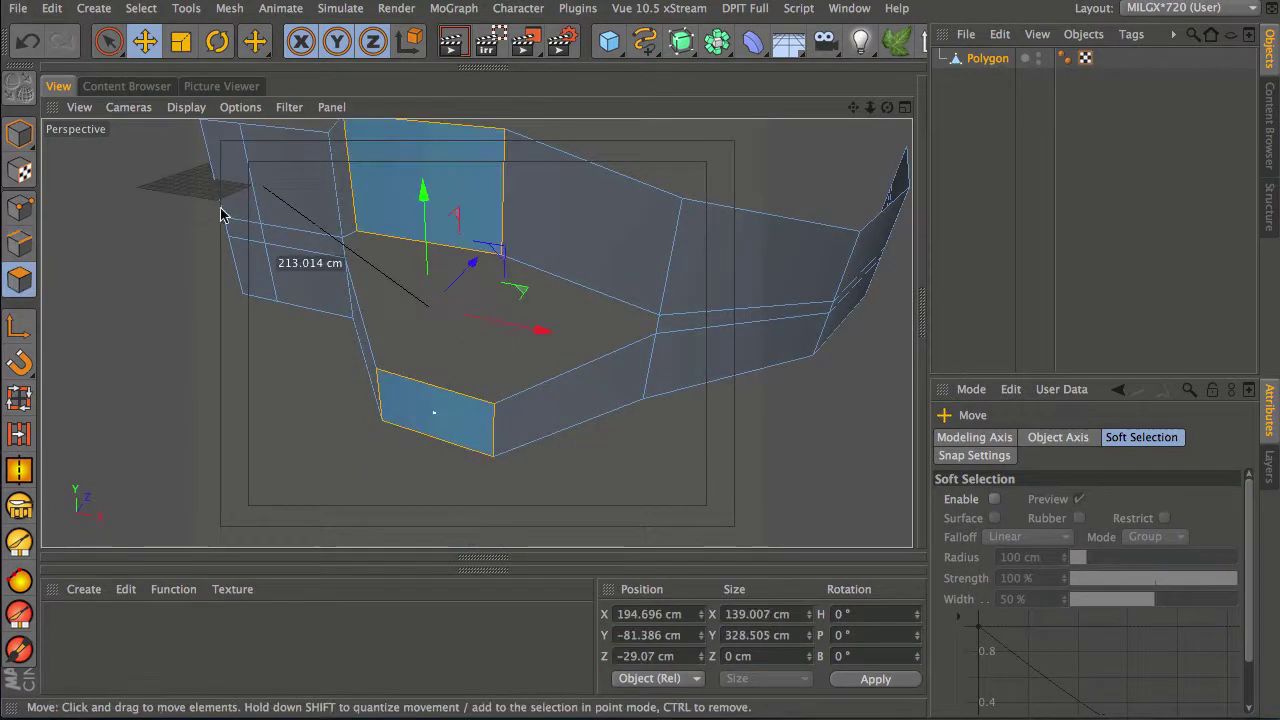
left_click(240, 229)
left_click(249, 261)
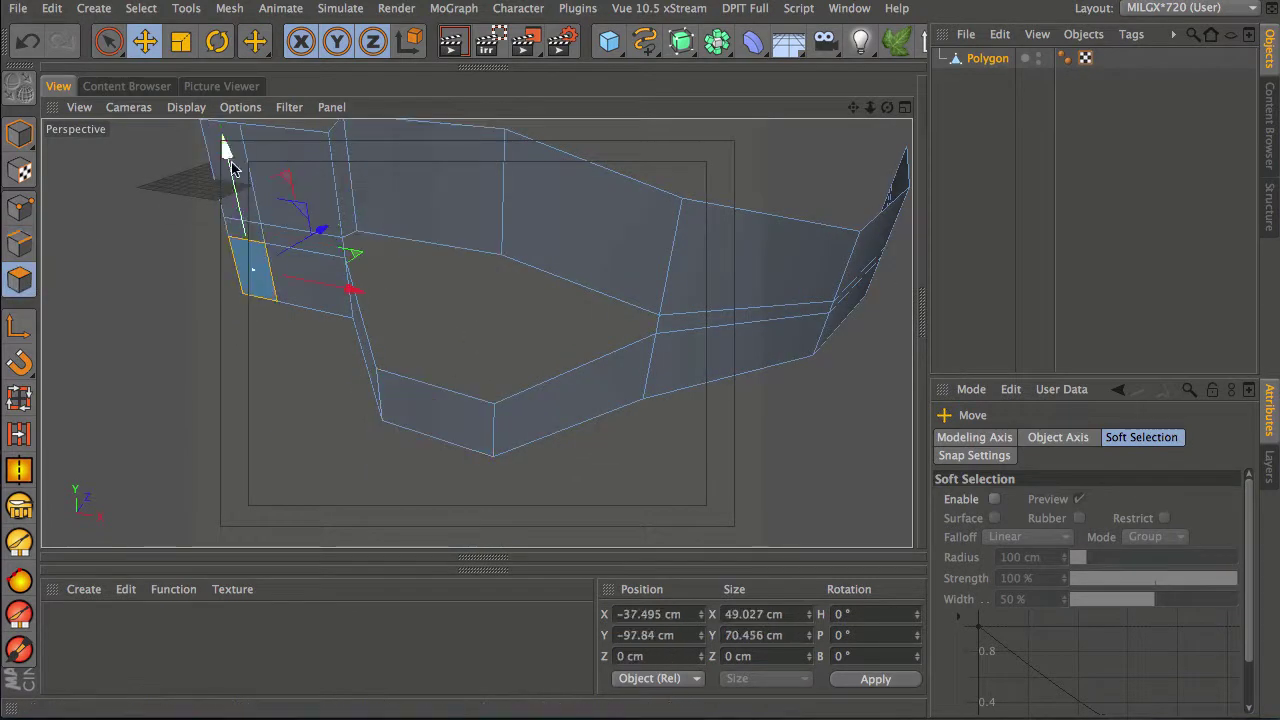
mouse_move(210, 147)
left_mouse_down()
mouse_move(229, 177)
mouse_move(229, 149)
left_mouse_up()
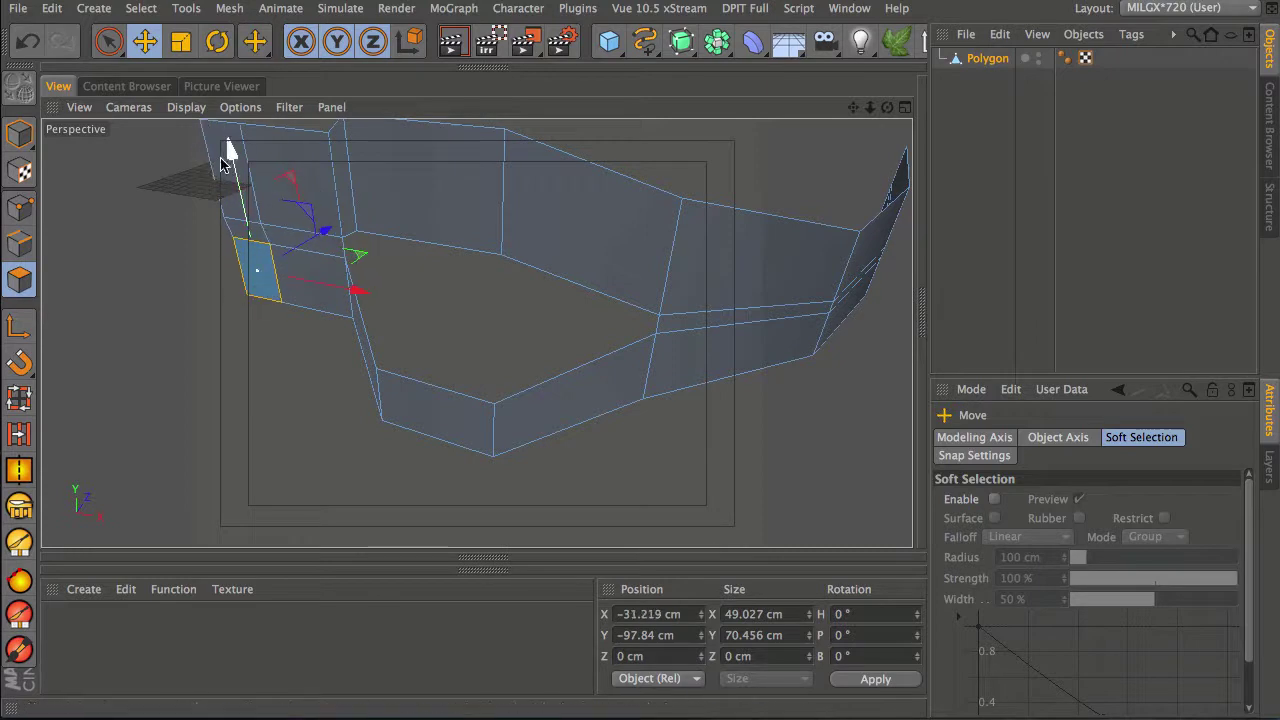
key("9")
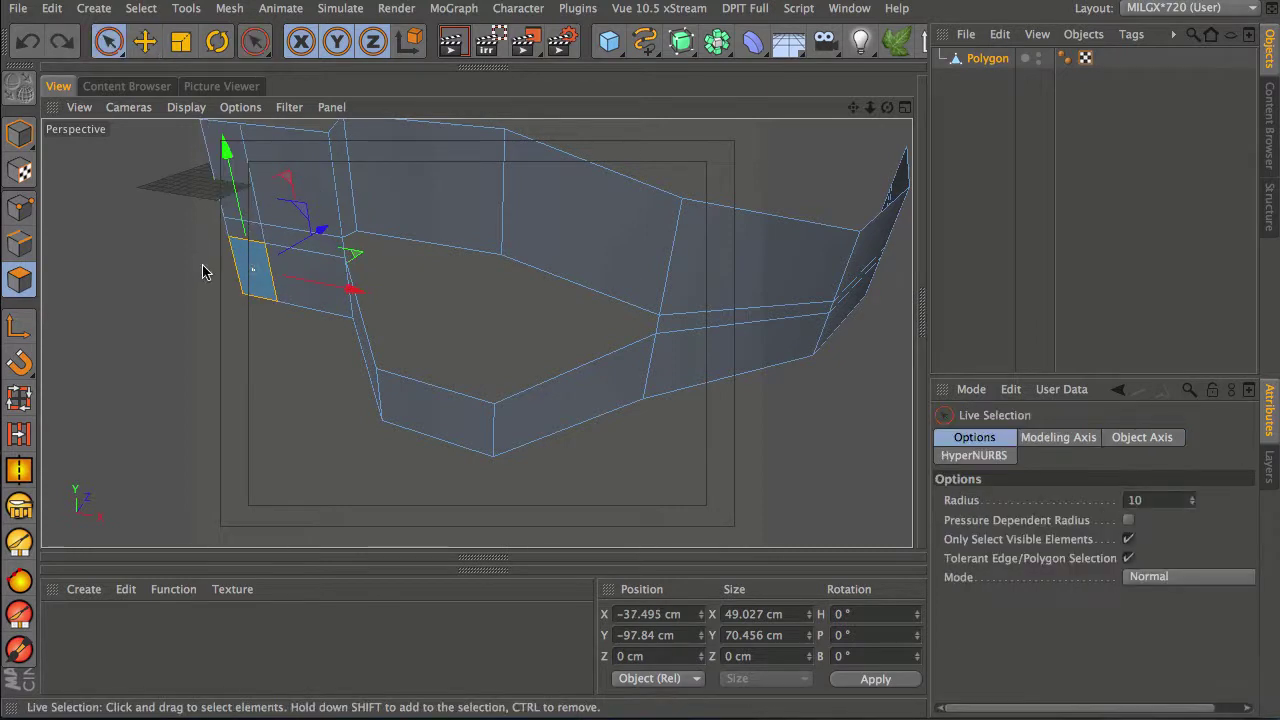
Step: Select the three polygons of the narrow inner column, move them forward to Z about −80 cm and deselect them
left_click_drag(221, 208, 223, 205)
left_click_drag(311, 186, 264, 243)
left_click_drag(330, 270, 366, 283, "alt")
middle_click_drag(366, 283, 508, 331, "alt")
left_click_drag(509, 330, 323, 374, "alt")
left_click(323, 374)
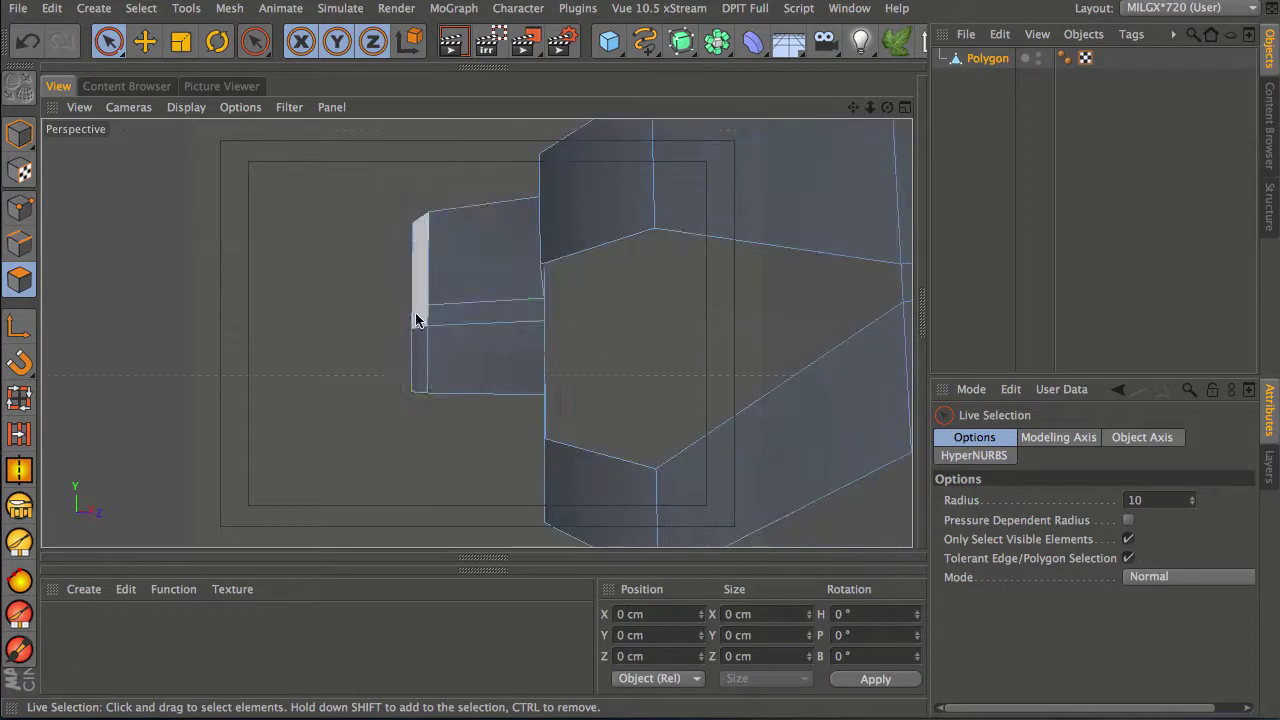
Step: Select only the small middle polygon of the inner column and move it to about Y −26, Z −52 cm
left_click(418, 316)
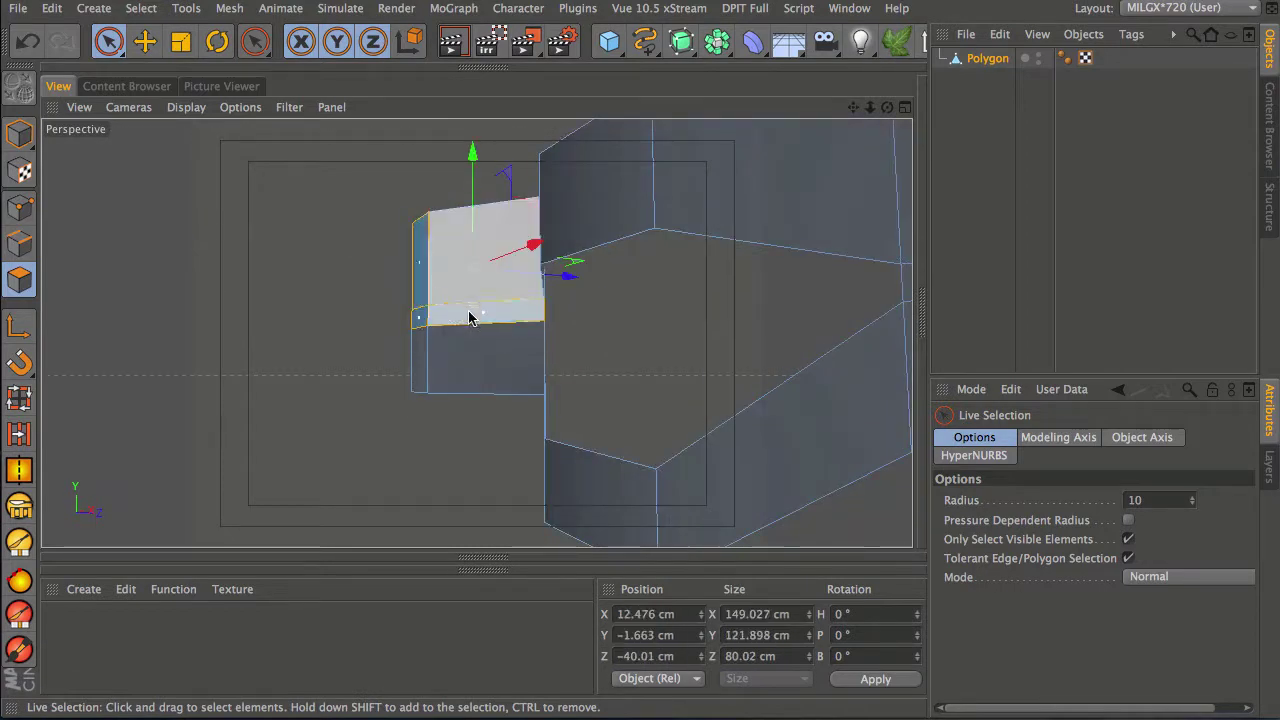
left_click(483, 340, "shift")
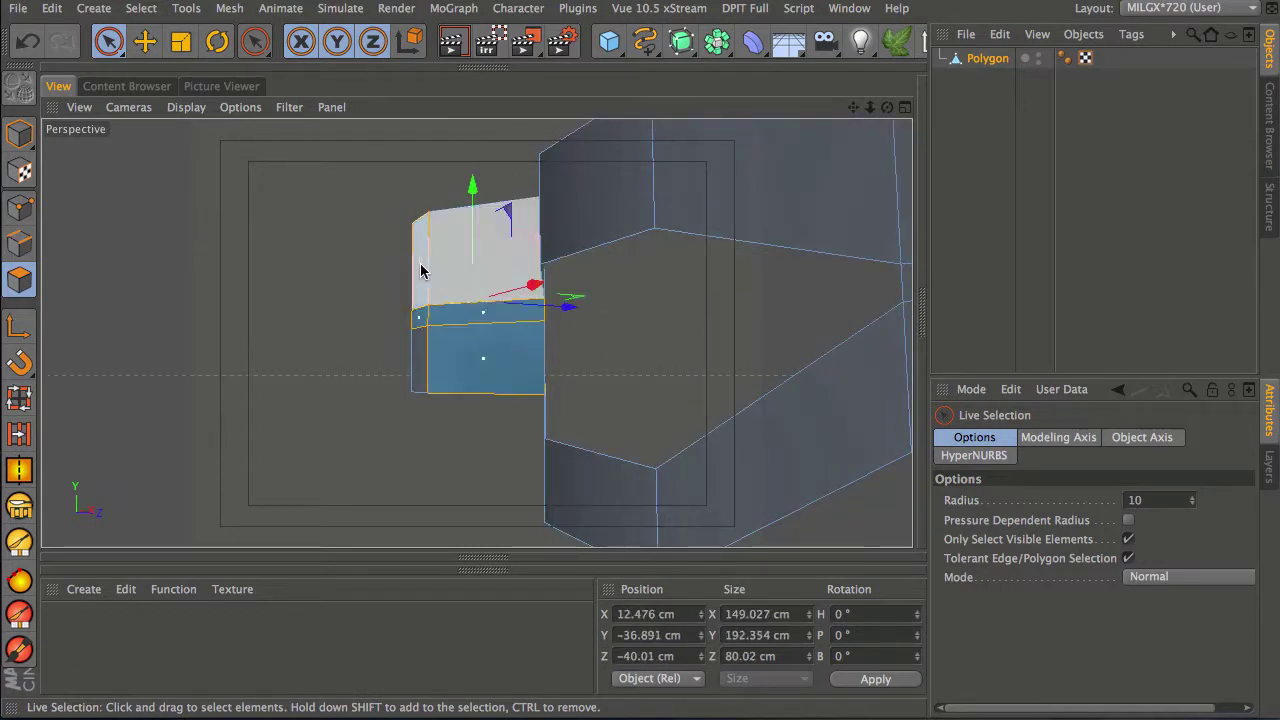
left_click(421, 272, "ctrl")
left_click(466, 328, "ctrl")
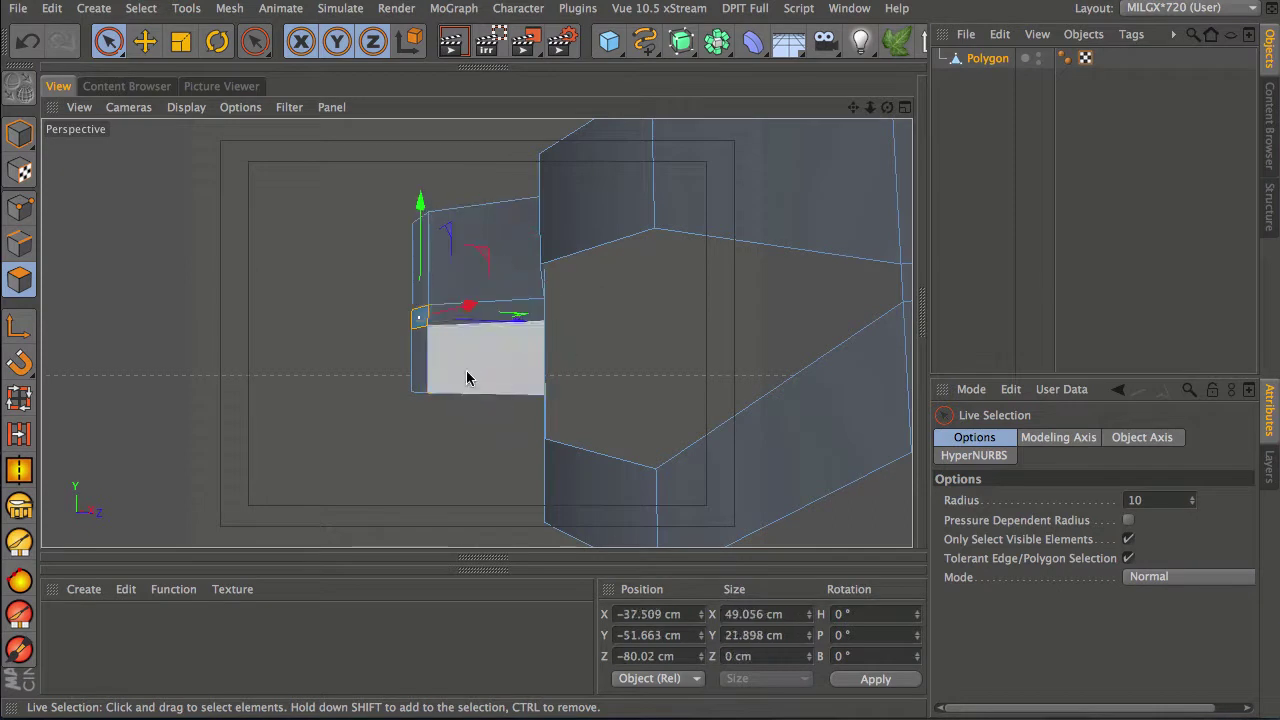
left_click_drag(453, 277, 531, 251, "alt")
left_click_drag(531, 251, 706, 222, "alt")
left_click_drag(406, 188, 405, 175)
left_click_drag(526, 309, 469, 345, "alt")
left_click_drag(506, 411, 531, 314, "alt")
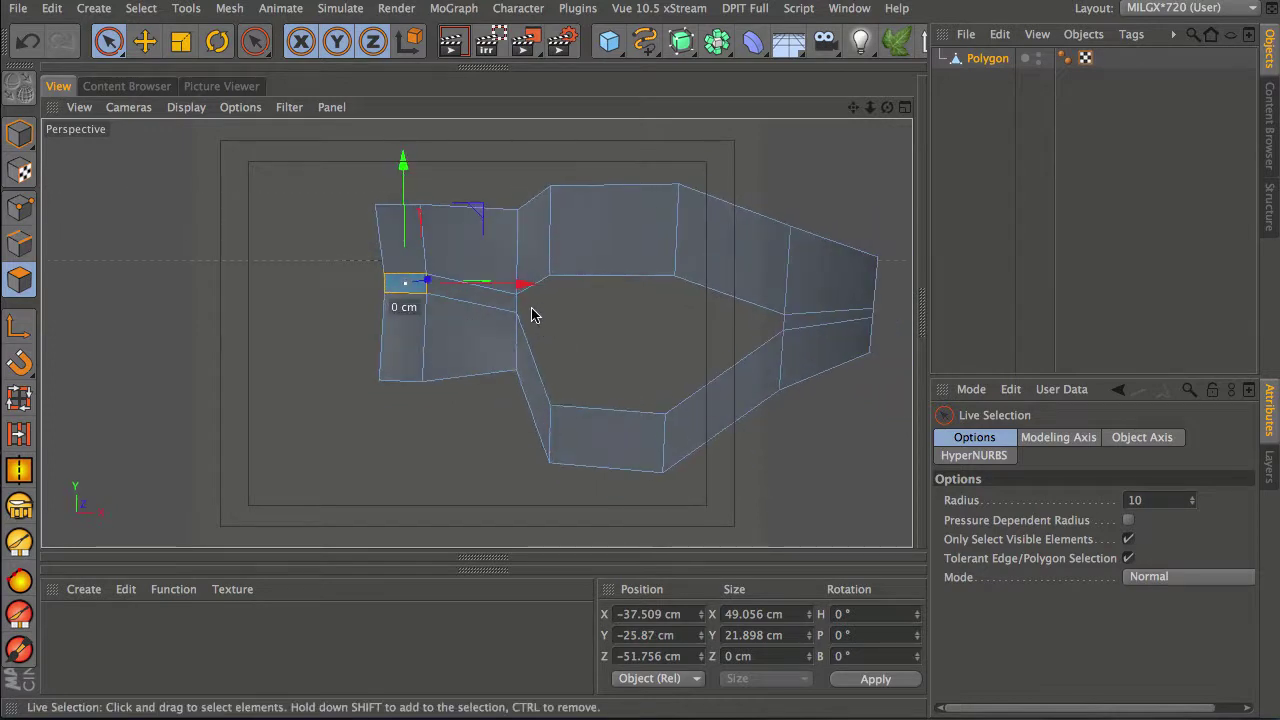
Step: In point mode, reposition the inner block's lower corner point and raise the lower arch's two upper points to about Y −142 cm
left_click(22, 210)
left_click_drag(586, 294, 563, 416)
left_click(550, 408)
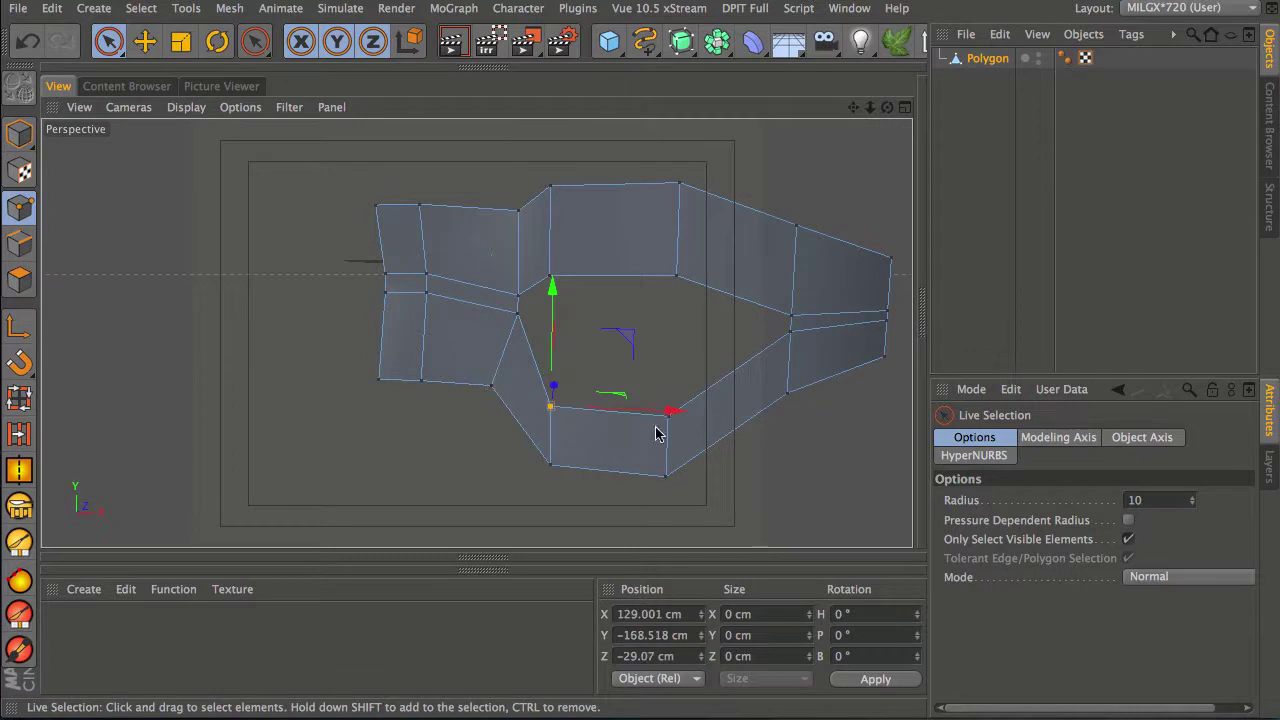
left_click(666, 417, "shift")
mouse_move(609, 289)
left_mouse_down()
mouse_move(611, 257)
mouse_move(610, 268)
left_mouse_up()
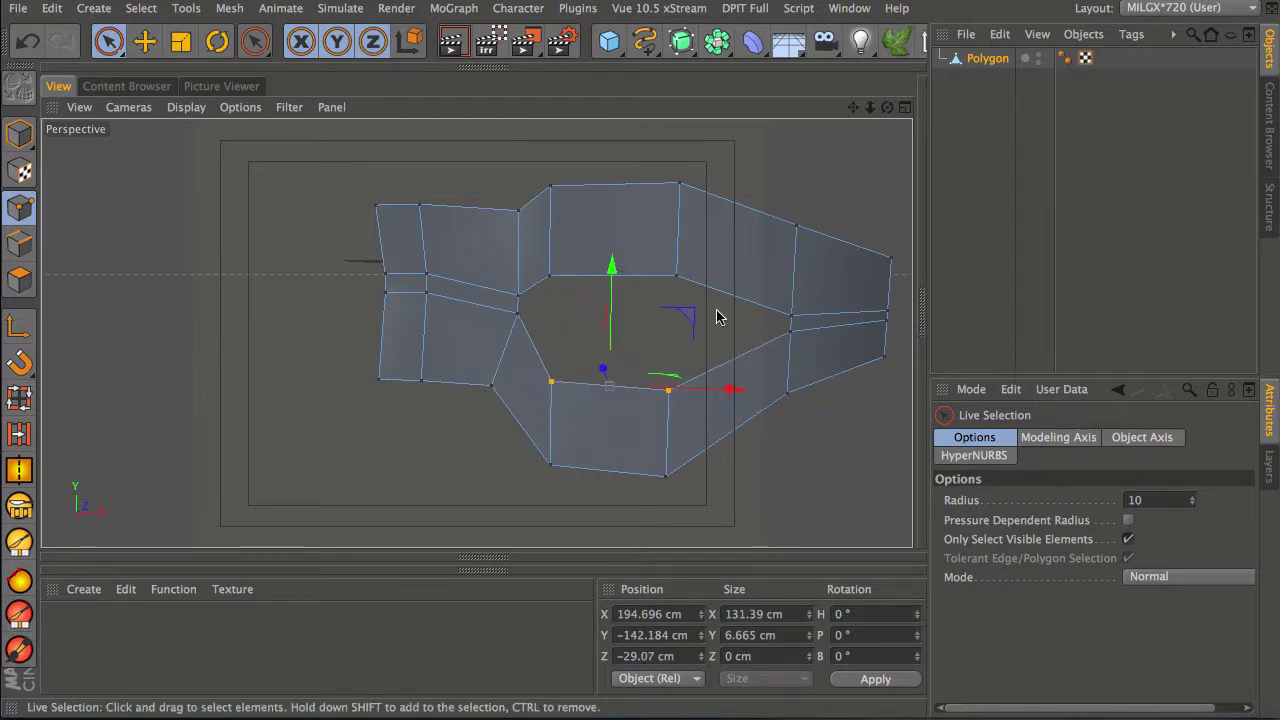
left_click_drag(634, 334, 528, 327, "alt")
right_click_drag(594, 309, 668, 303, "alt")
middle_click_drag(606, 300, 467, 300, "alt")
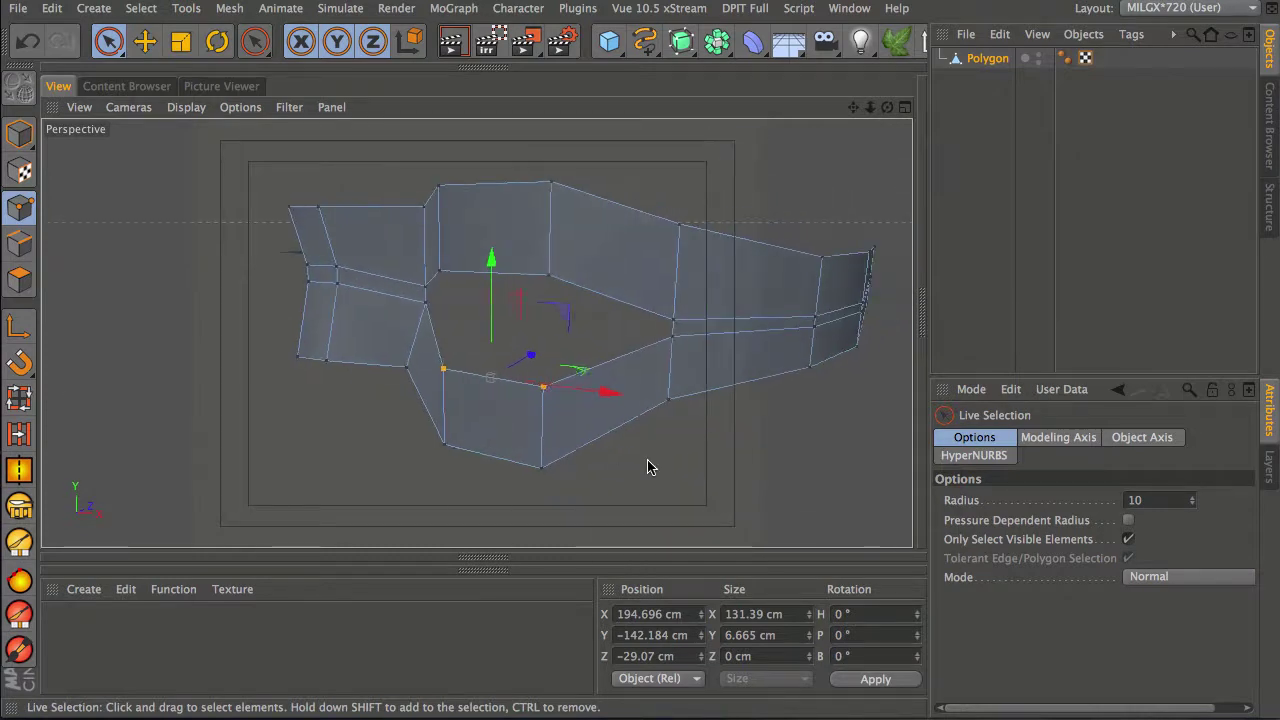
left_click(660, 473)
Step: In edge mode, select all the edges around the central opening with Live Selection
left_click(19, 243)
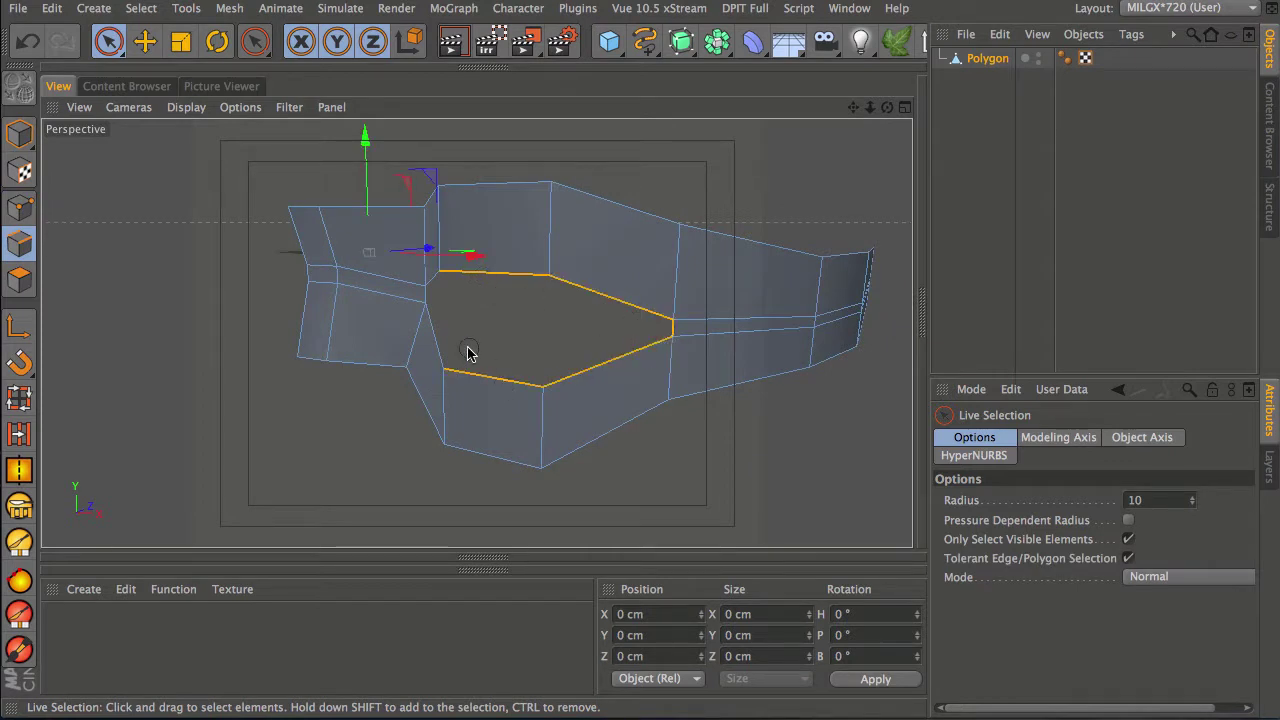
left_click_drag(451, 336, 451, 332)
right_click_drag(415, 301, 499, 244, "alt")
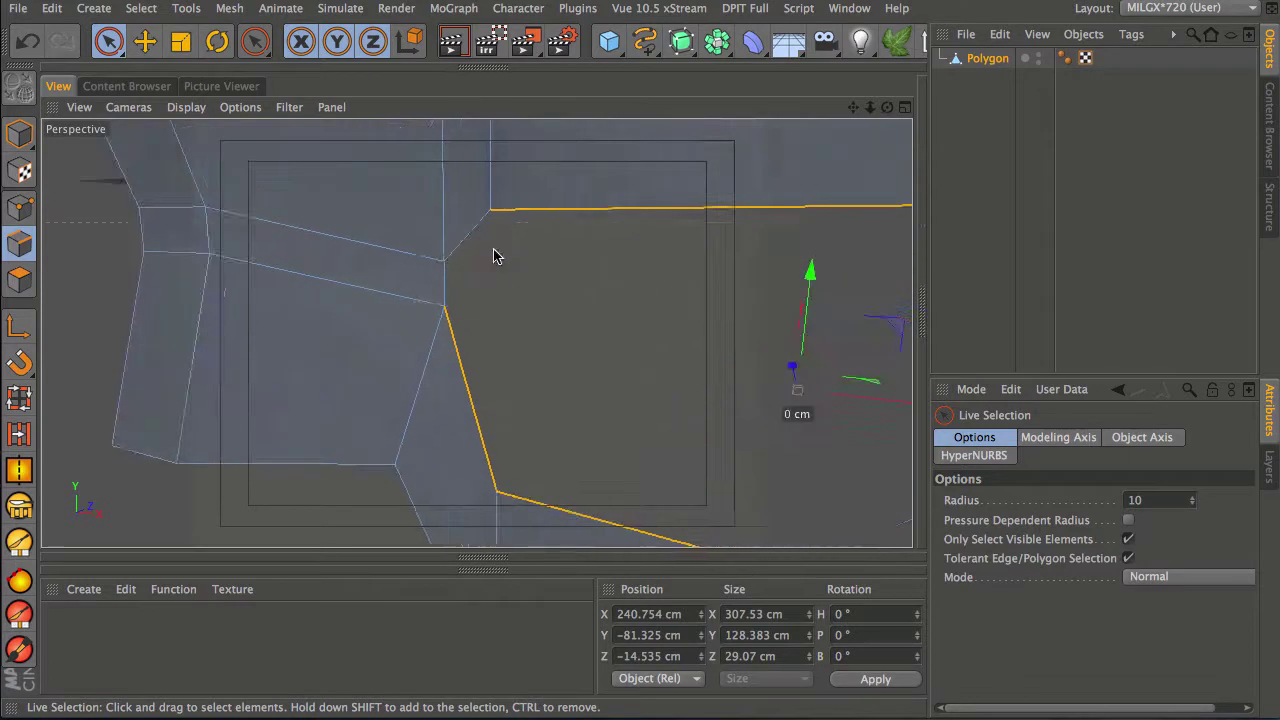
scroll(622, 290, "down", 5)
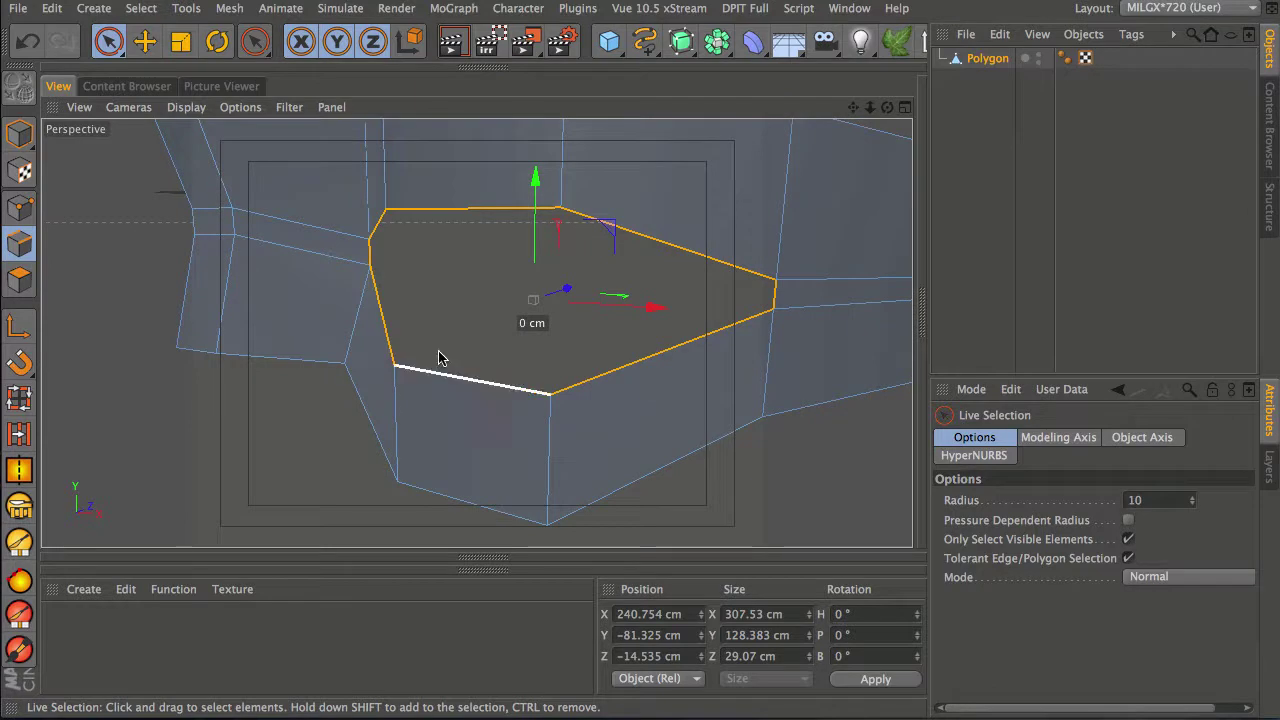
Step: Scale-extrude the selected opening edges inward to a ring about 229 × 95 × 22 cm
key("t")
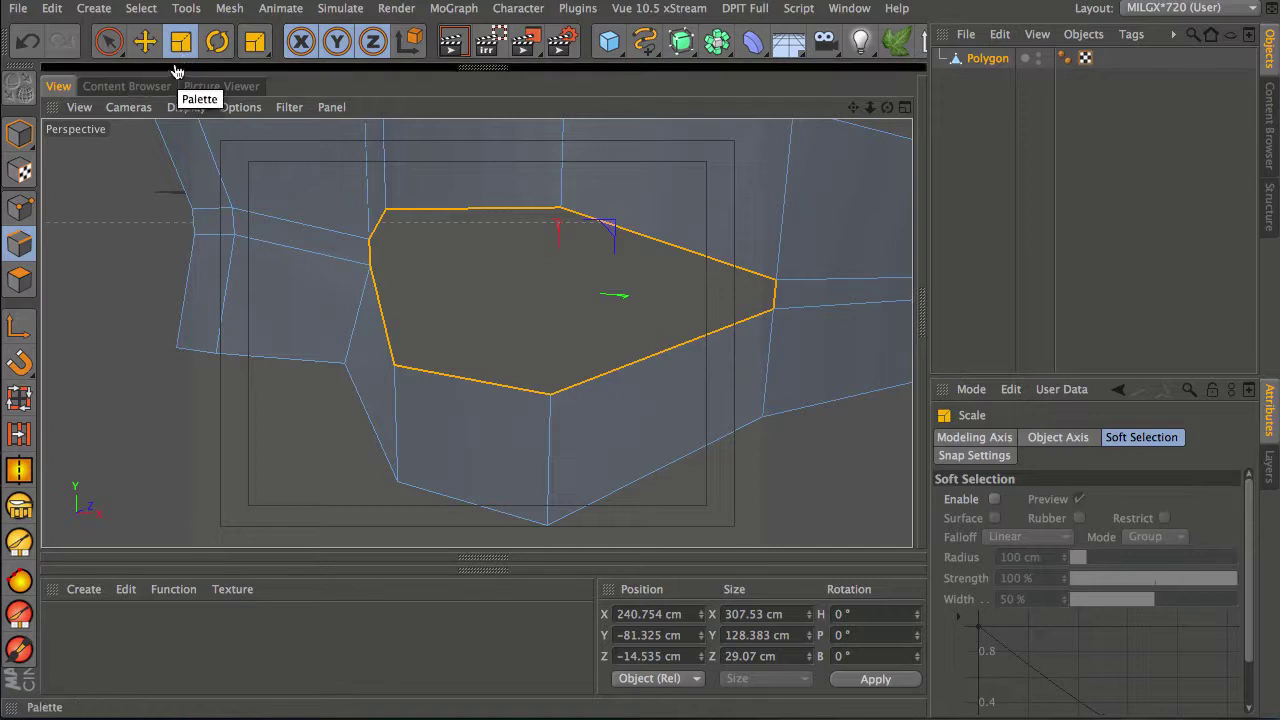
left_click_drag(482, 290, 404, 333)
left_click_drag(594, 285, 435, 336, "alt")
left_click_drag(530, 313, 534, 347, "alt")
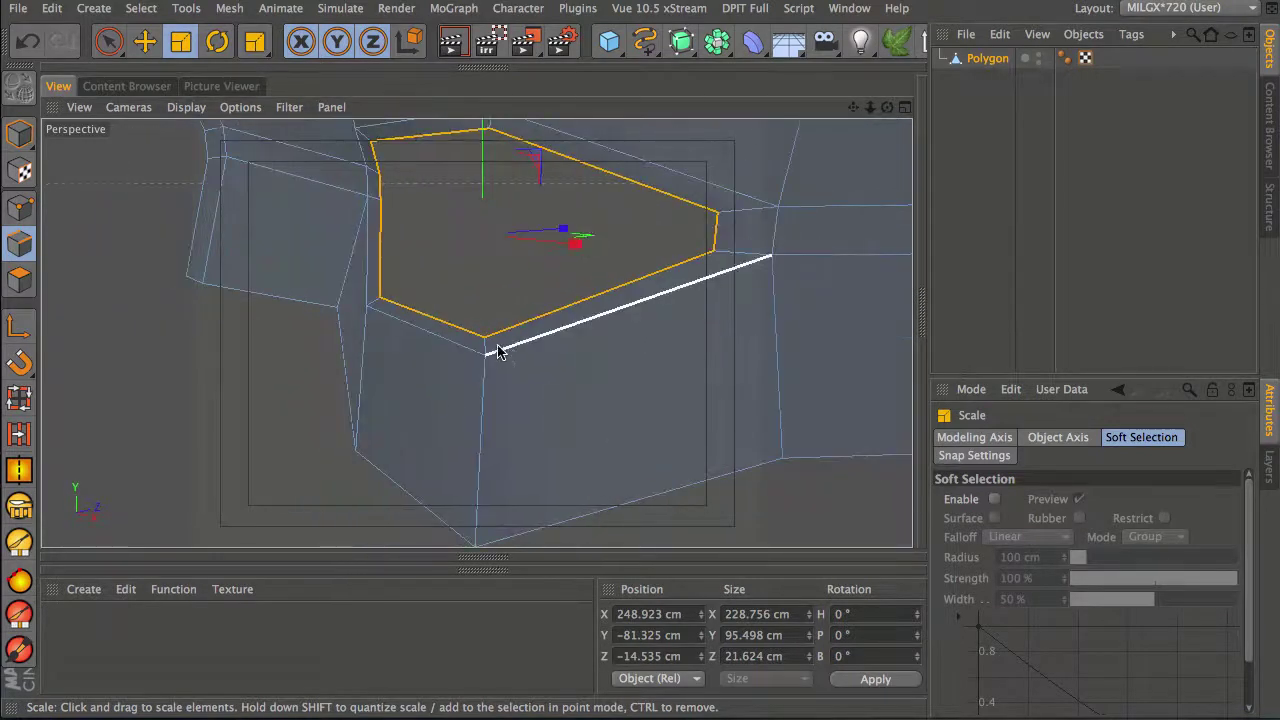
middle_click_drag(449, 312, 464, 389, "alt")
right_click_drag(500, 414, 564, 363, "alt")
left_click_drag(563, 369, 313, 196, "alt")
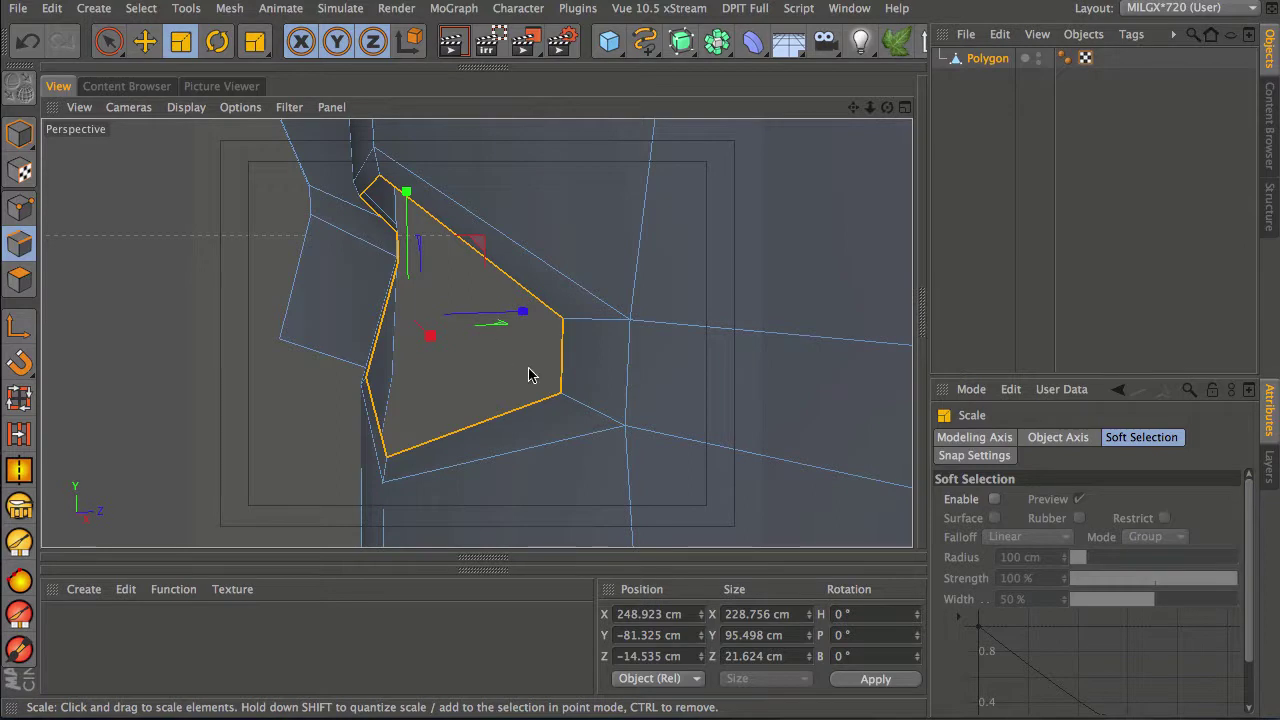
Step: Move the extruded inner edge ring along Z to about −8 cm and clear the edge selection
key("e")
right_click_drag(480, 351, 555, 378, "alt")
mouse_move(555, 378)
left_mouse_down()
mouse_move(540, 370)
mouse_move(559, 368)
left_mouse_up()
left_click_drag(526, 489, 569, 358, "alt")
right_click_drag(567, 359, 454, 468, "alt")
mouse_move(523, 415)
left_mouse_down("alt")
mouse_move(518, 442)
mouse_move(512, 397)
left_mouse_up("alt")
right_click_drag(512, 397, 548, 334, "alt")
left_click_drag(542, 419, 569, 354, "alt")
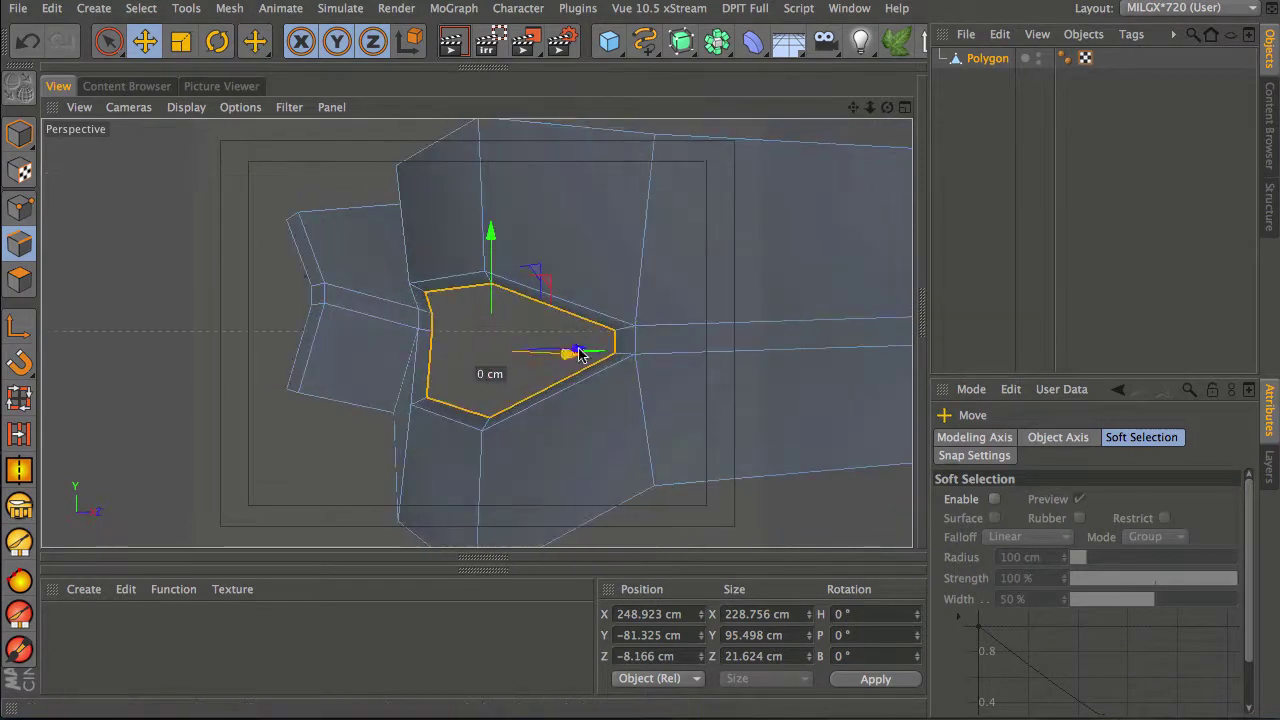
key("Delete")
left_click_drag(494, 426, 570, 300, "alt")
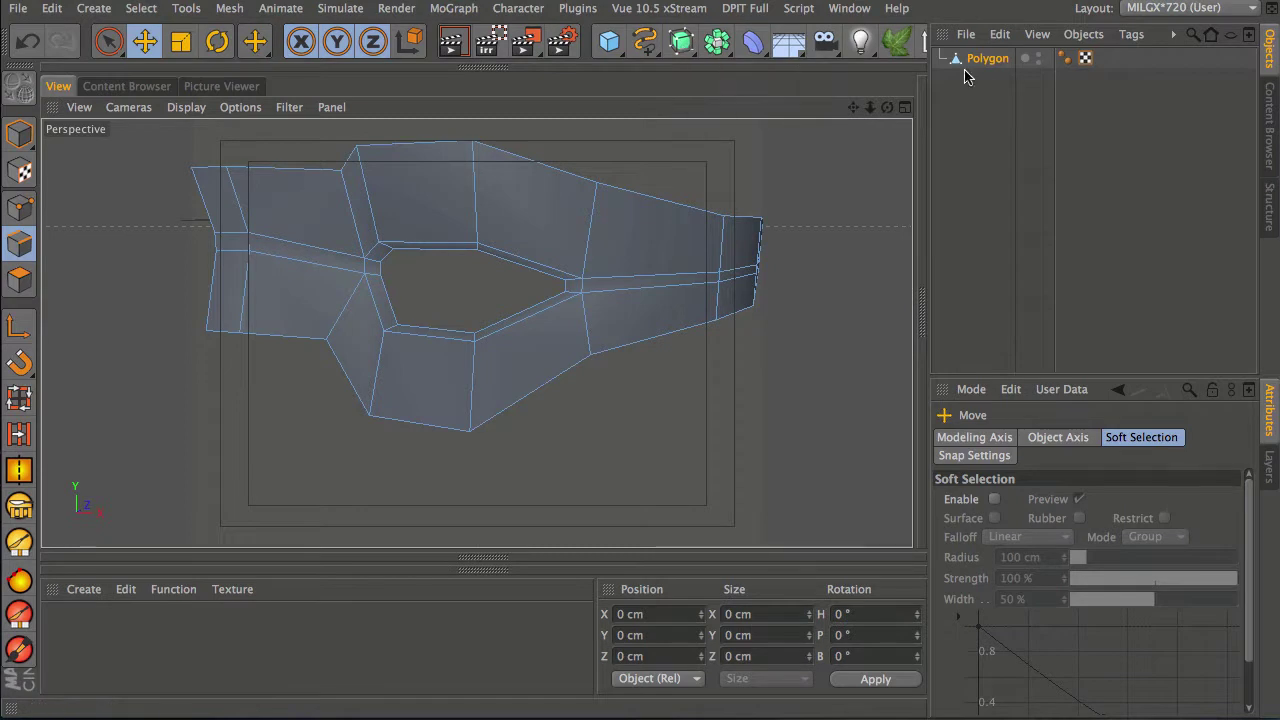
Step: Add a HyperNURBS object as the parent of the polygon mesh to smooth it
left_click(681, 46, "alt")
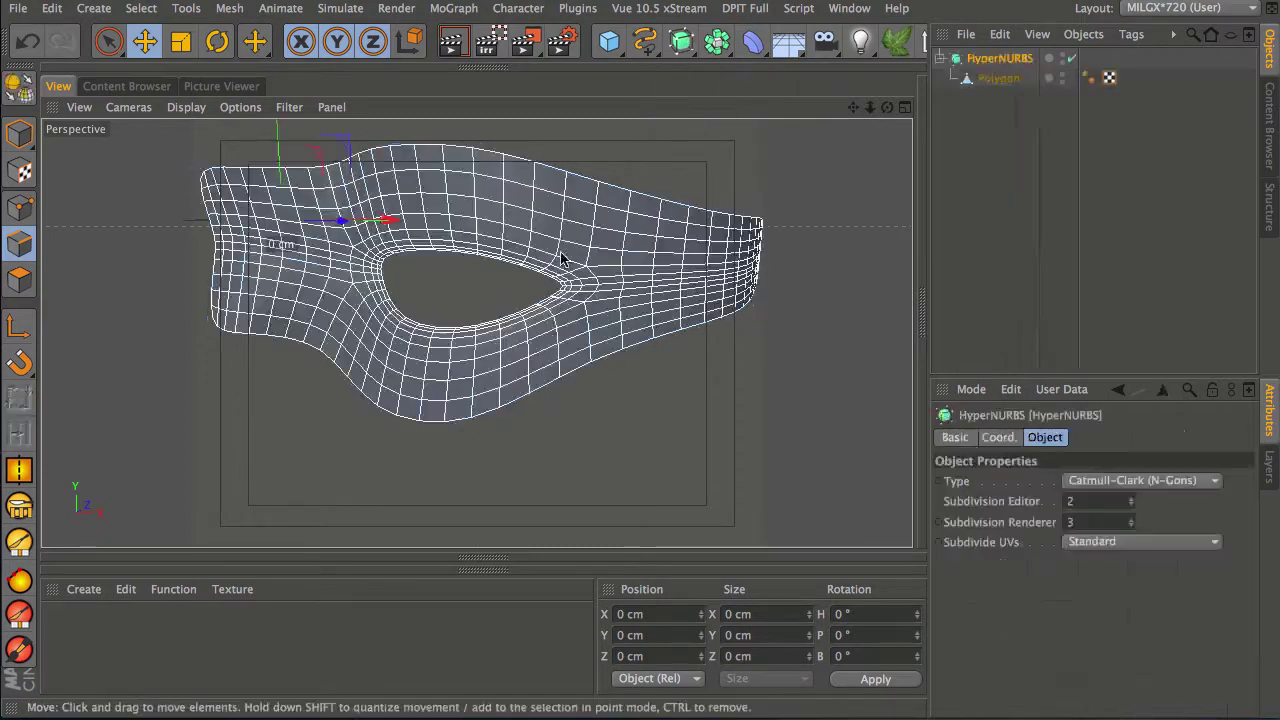
mouse_move(651, 255)
left_mouse_down("alt")
mouse_move(586, 351)
mouse_move(581, 189)
mouse_move(646, 139)
mouse_move(420, 268)
mouse_move(377, 270)
left_mouse_up("alt")
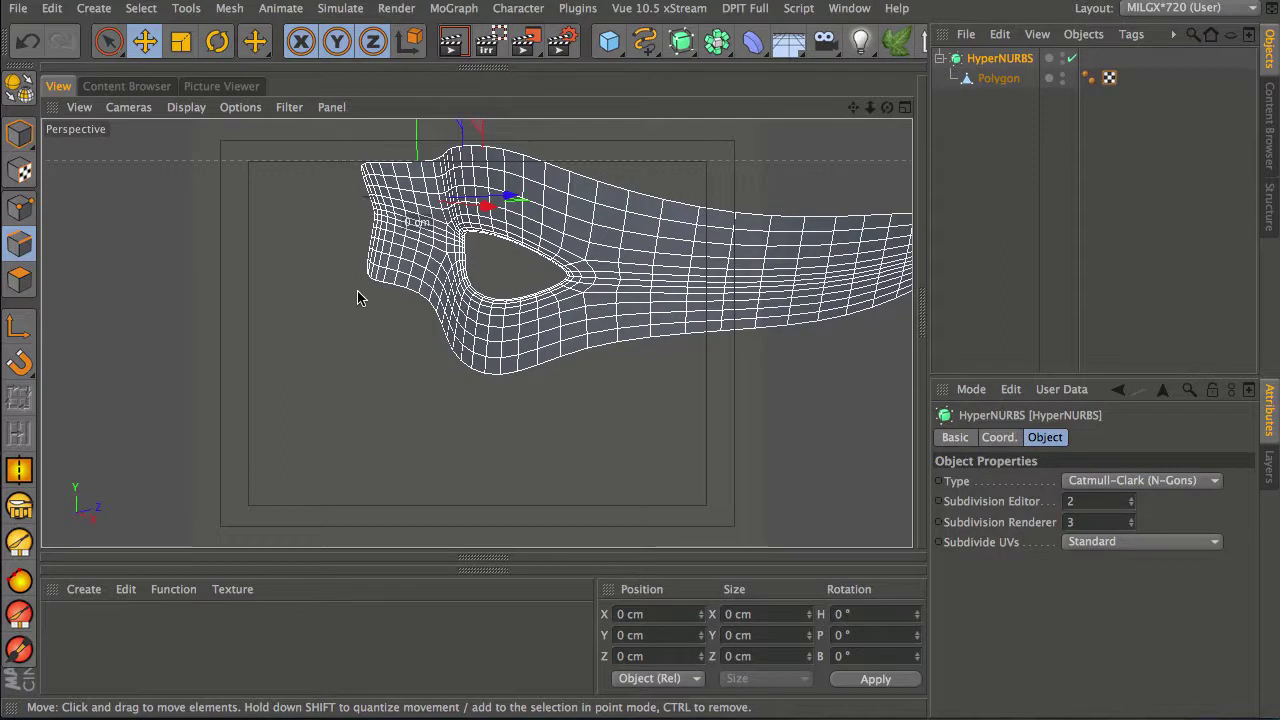
Step: Lower the bottom edge of the mesh's inner column to about Y −171 cm and disable the HyperNURBS smoothing
left_click(996, 79)
left_click_drag(457, 326, 283, 362, "alt")
left_click(336, 303)
left_click_drag(346, 206, 334, 218)
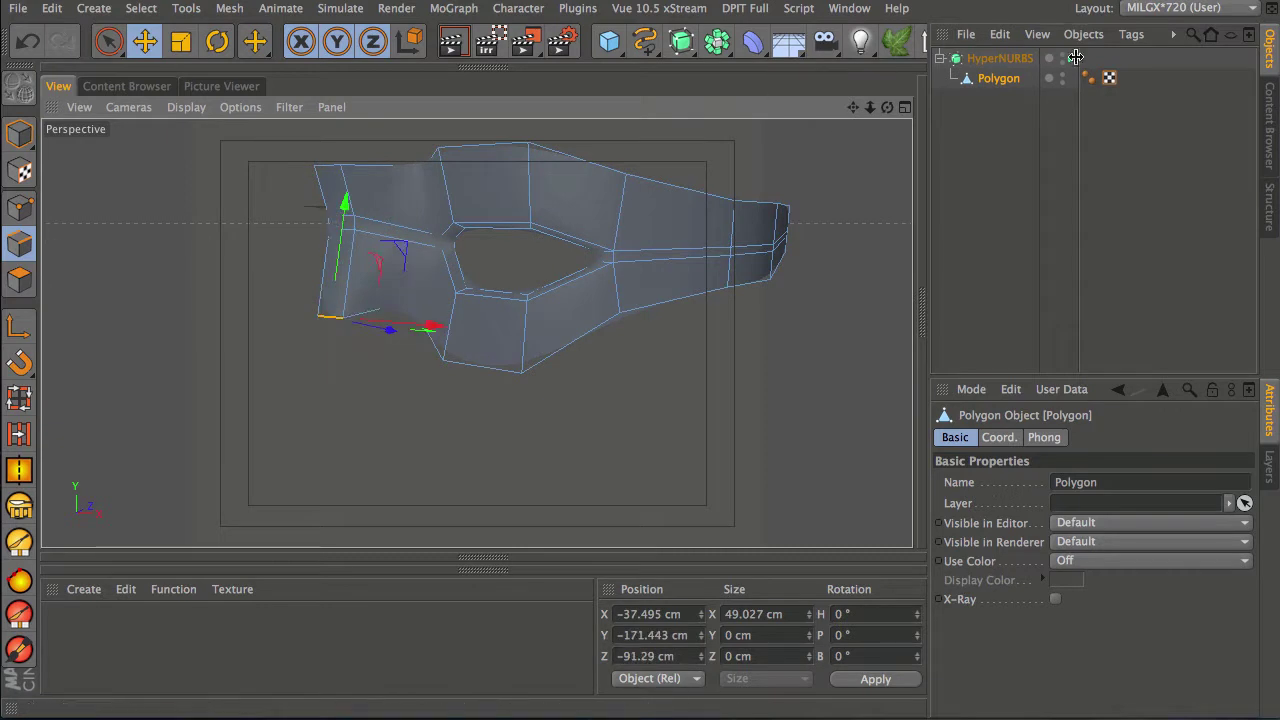
Step: In point mode, lower the bottom point between the inner column and the lower arch
left_click(19, 207)
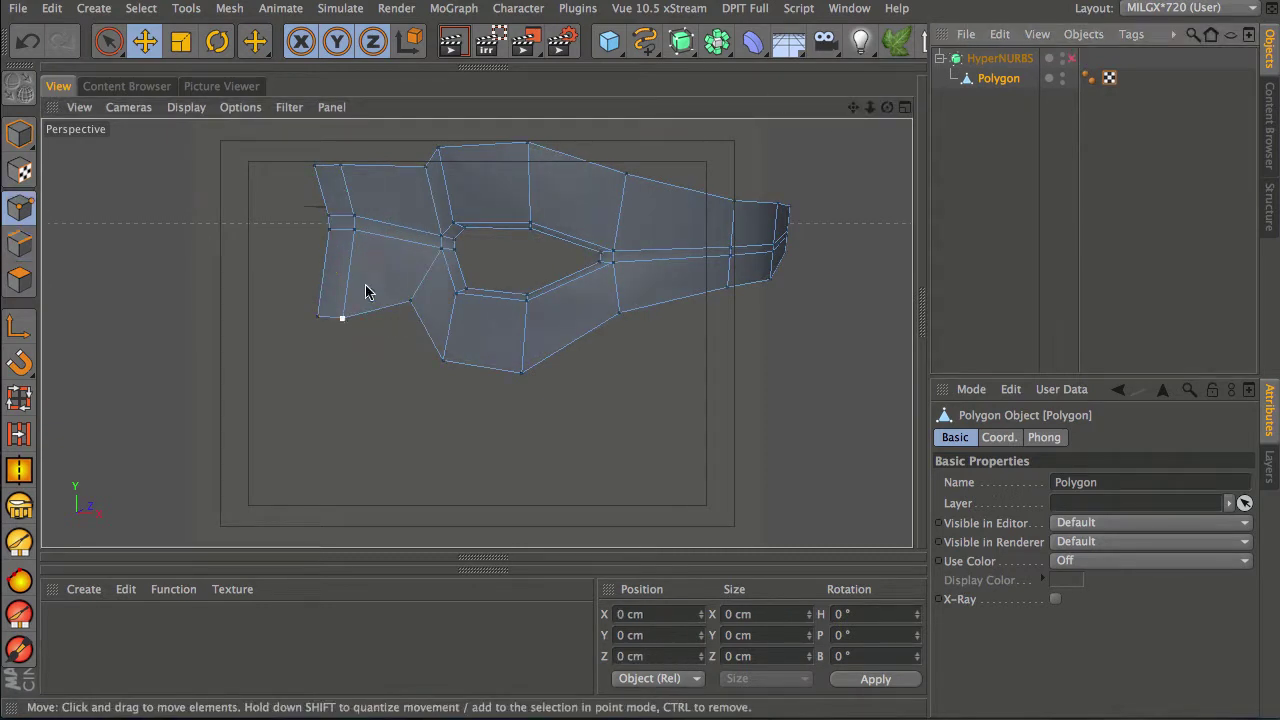
left_click(408, 301)
left_click_drag(432, 260, 601, 273, "alt")
left_click_drag(480, 228, 472, 258)
Step: Examine the unsmoothed mesh's curvature and lower contour from several angles
left_click_drag(443, 263, 460, 465, "alt")
right_click_drag(489, 281, 600, 210, "alt")
left_click_drag(396, 297, 462, 320, "alt")
mouse_move(523, 428)
left_mouse_down("alt")
mouse_move(486, 245)
mouse_move(603, 275)
left_mouse_up("alt")
middle_click_drag(480, 428, 473, 300, "alt")
left_click_drag(474, 305, 444, 484, "alt")
right_click_drag(633, 256, 574, 283, "alt")
middle_click_drag(574, 283, 512, 370, "alt")
right_click_drag(512, 370, 547, 305, "alt")
middle_click_drag(521, 315, 503, 338, "alt")
left_click_drag(502, 343, 497, 313, "alt")
Step: Take the Polygon object out of the HyperNURBS and show its inner column in the Front view
middle_click(362, 308)
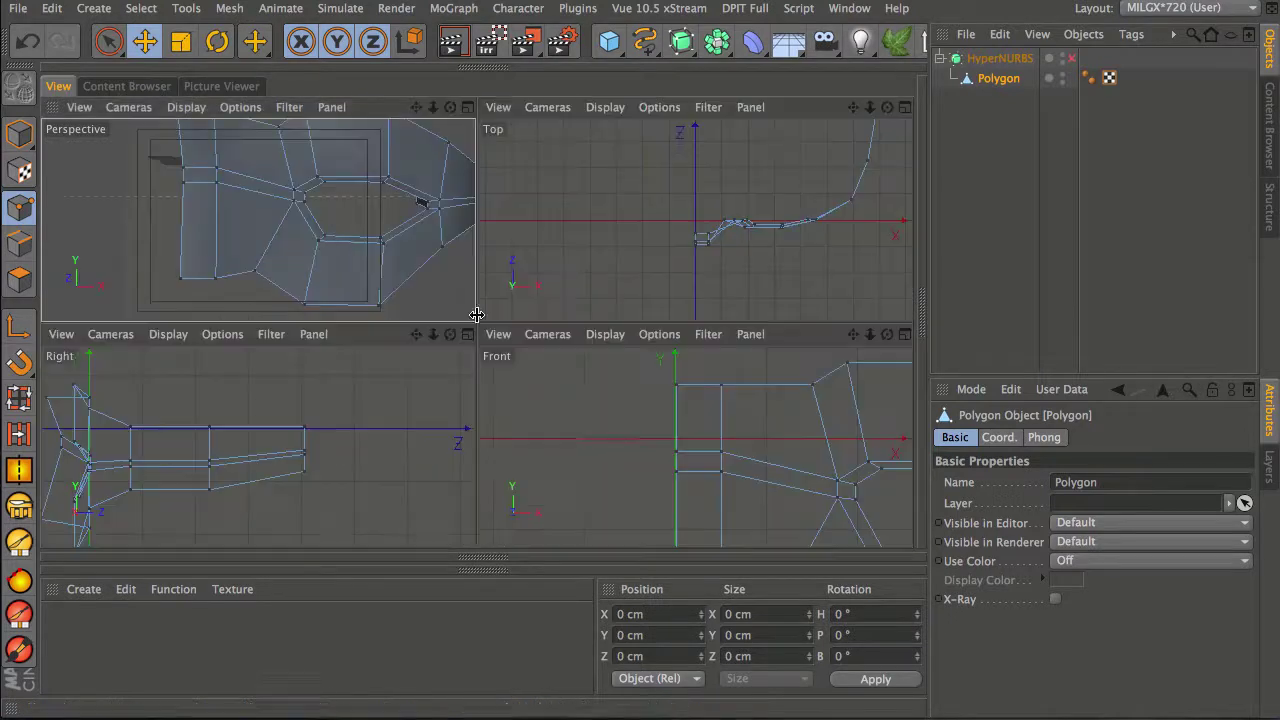
middle_click(588, 400)
middle_click_drag(523, 354, 531, 305, "alt")
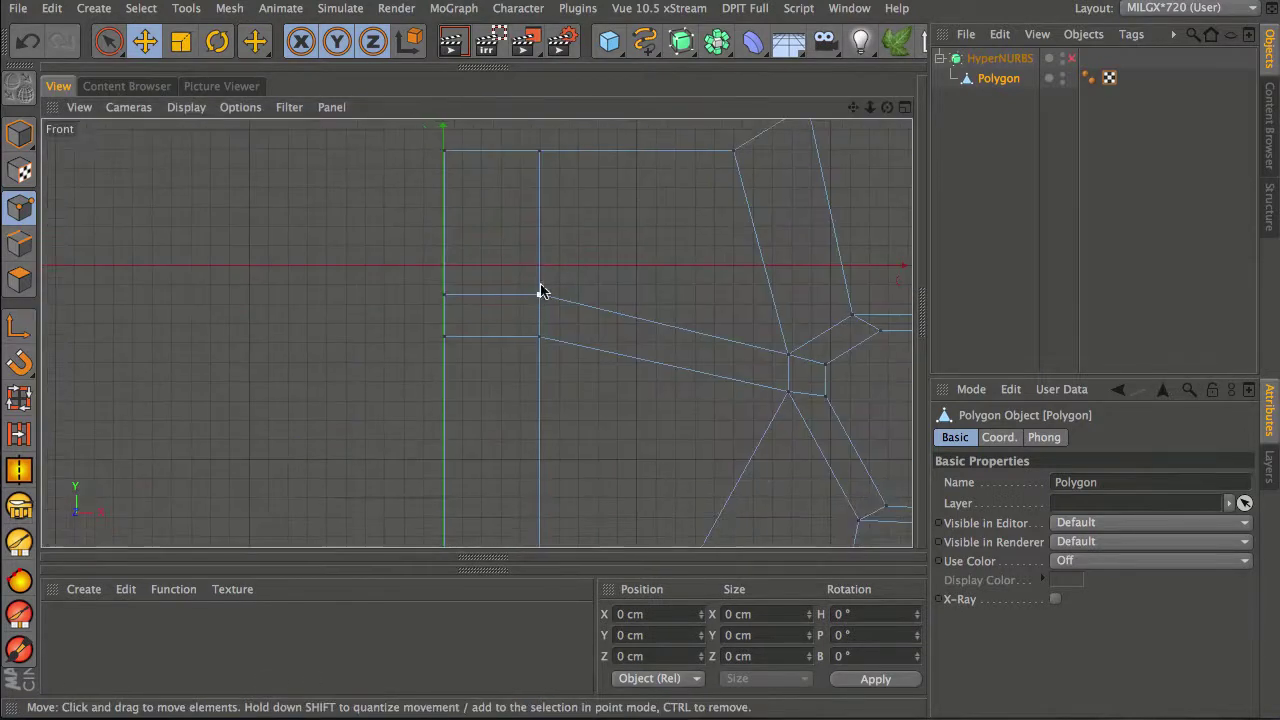
left_click(1000, 78)
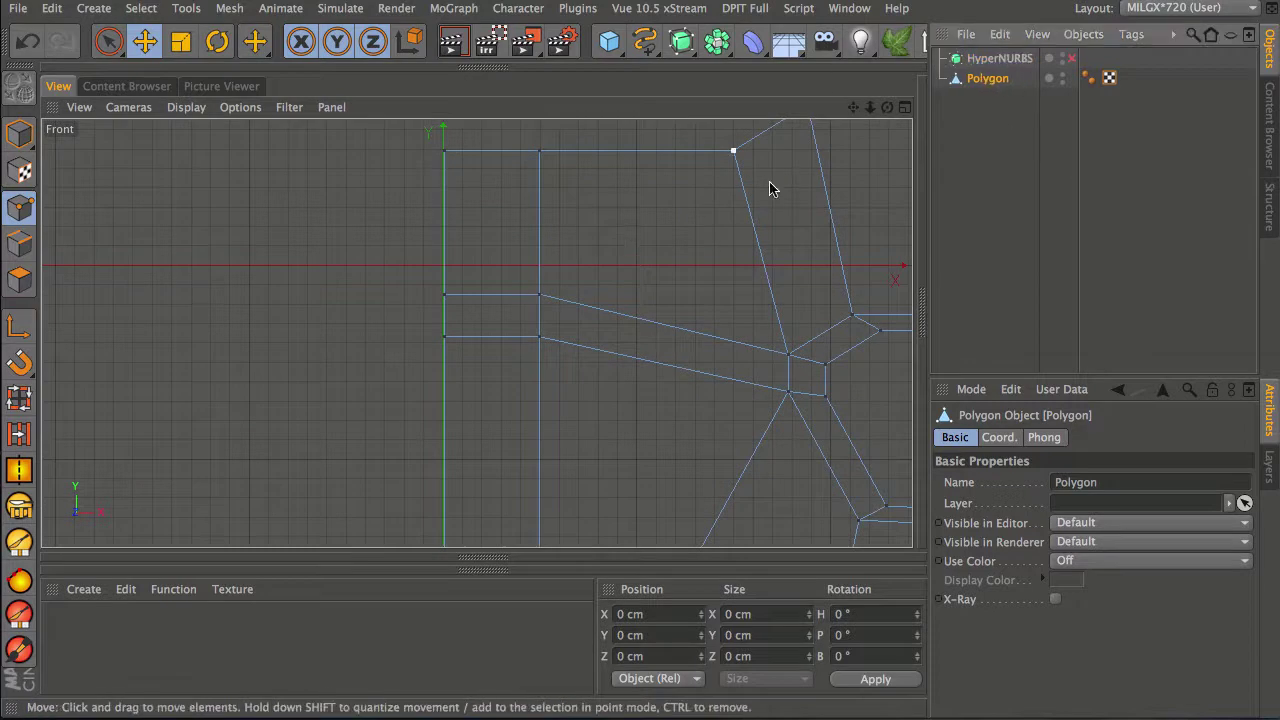
right_click_drag(556, 290, 503, 355, "alt")
middle_click_drag(503, 355, 495, 333, "alt")
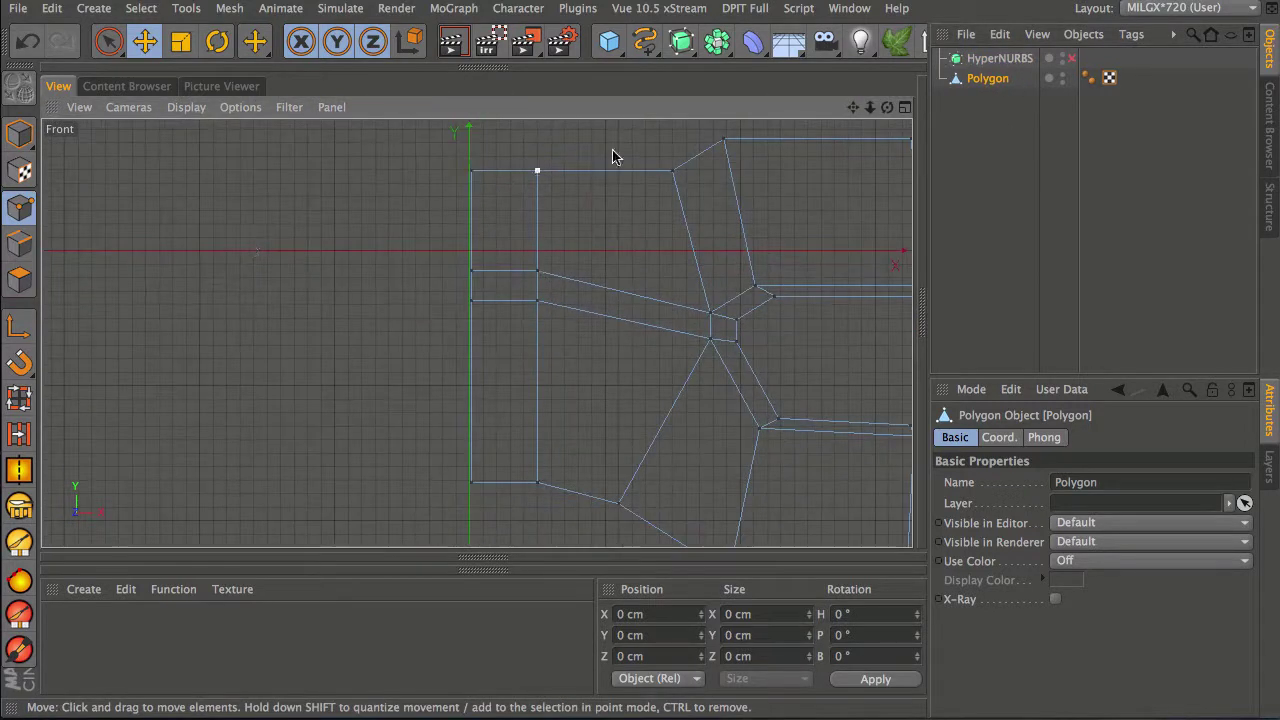
Step: In edge mode, select the edges along the inner column's outer border and set their X size to 0
left_click(19, 243)
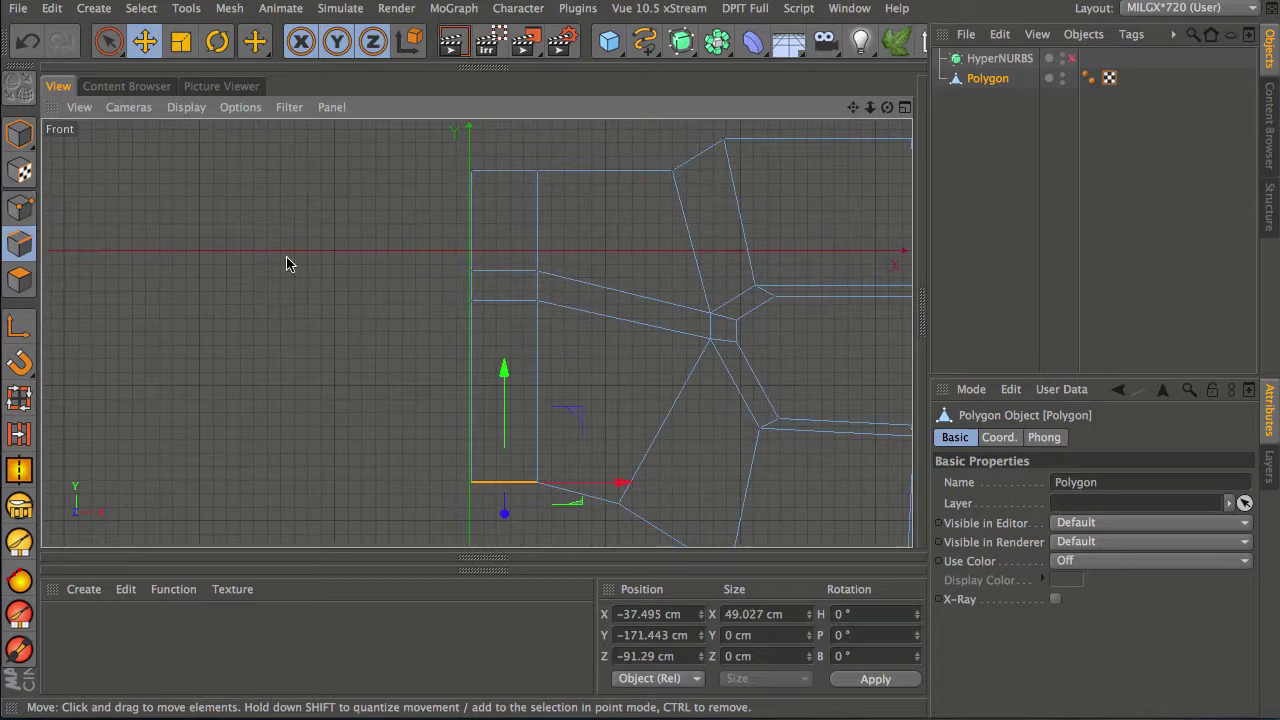
key("space")
left_click(475, 211)
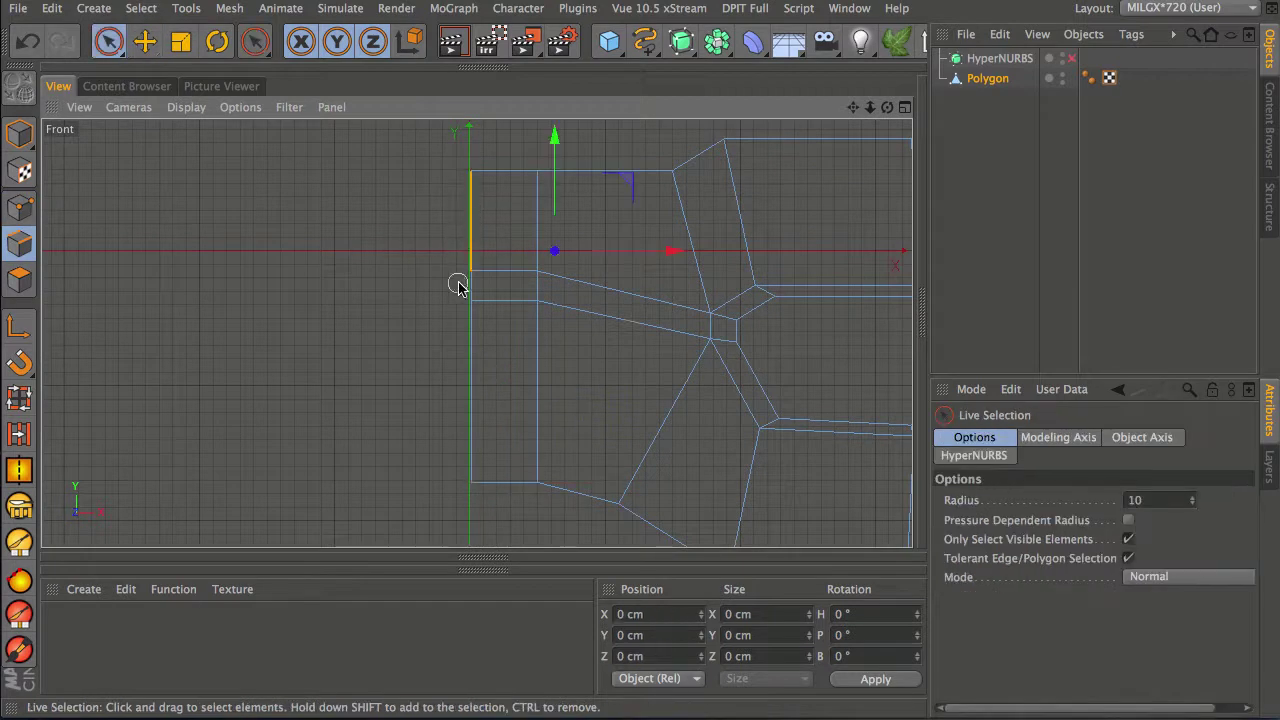
left_click_drag(461, 341, 440, 346)
left_click(764, 616)
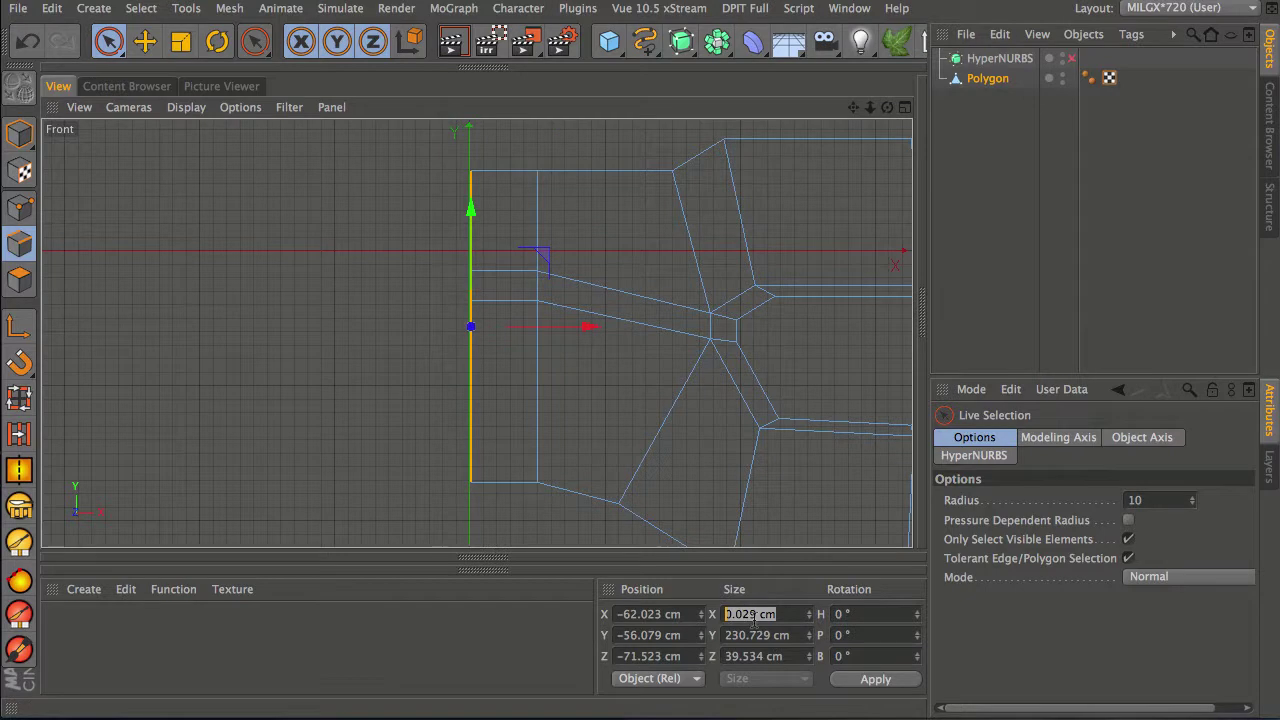
left_click(730, 614)
type("0")
key("Return")
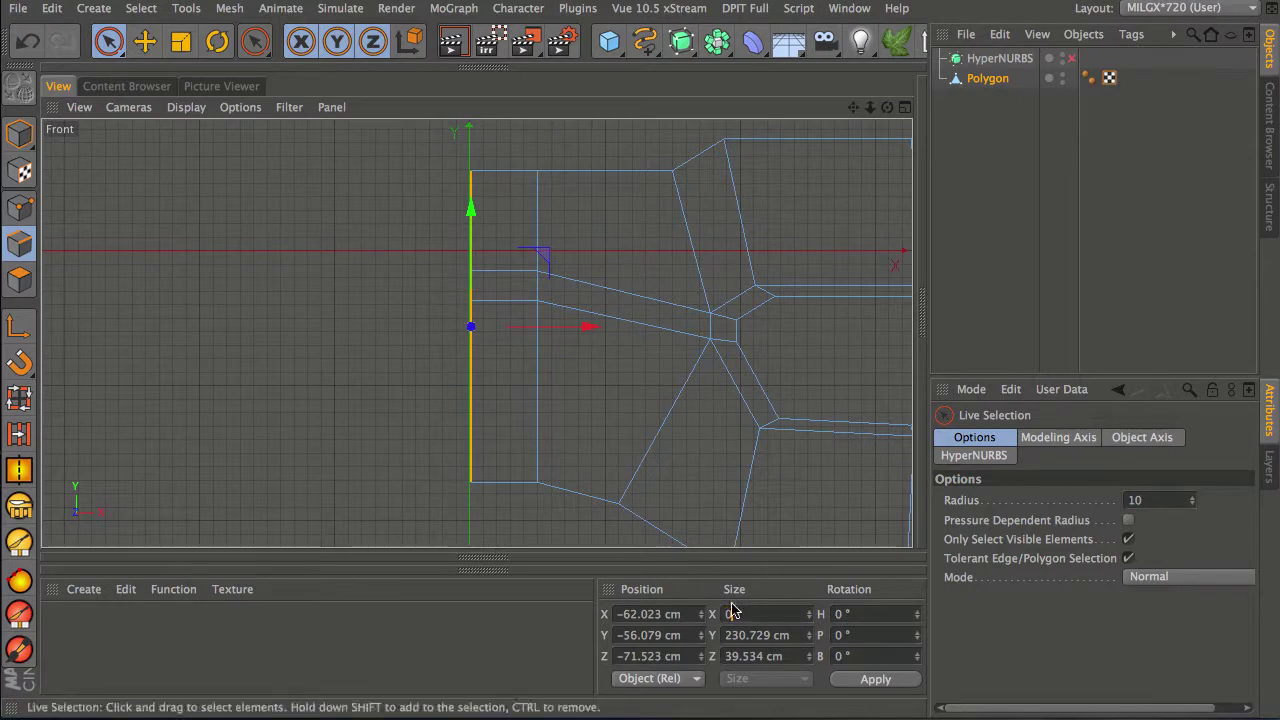
Step: In point mode, move the inner border's four points onto the centre Y axis with snapping enabled and deselect them
left_click(19, 207)
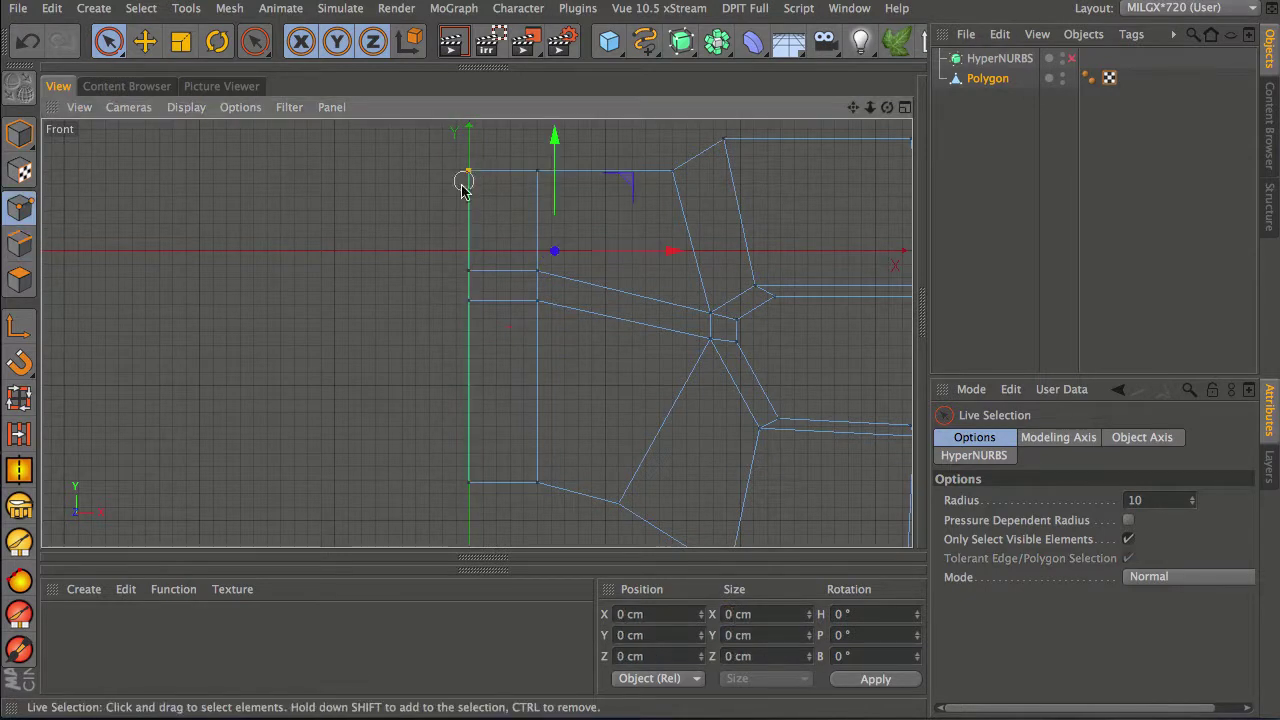
left_click_drag(466, 510, 466, 512)
key("s")
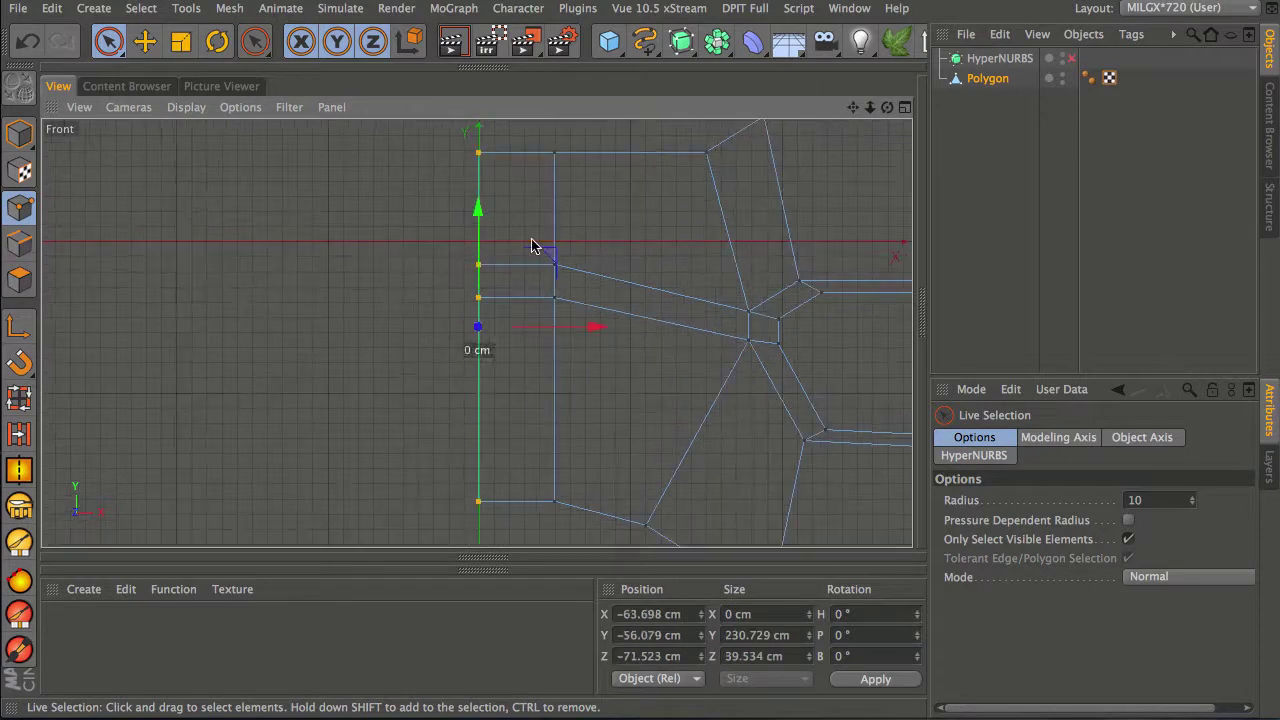
middle_click_drag(481, 209, 477, 416, "alt")
right_click_drag(507, 440, 648, 326, "alt")
middle_click_drag(539, 542, 525, 274, "alt")
right_click_drag(497, 317, 722, 212, "alt")
middle_click_drag(534, 286, 641, 263, "alt")
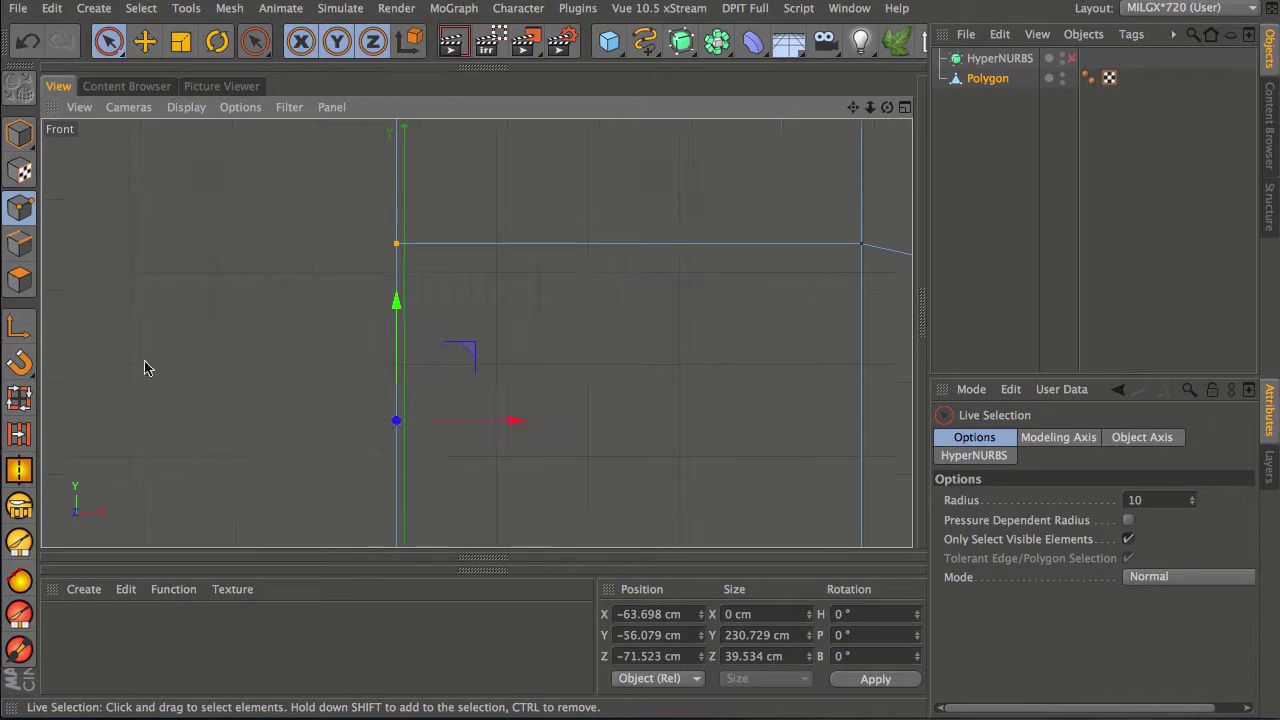
left_click_drag(24, 372, 157, 377)
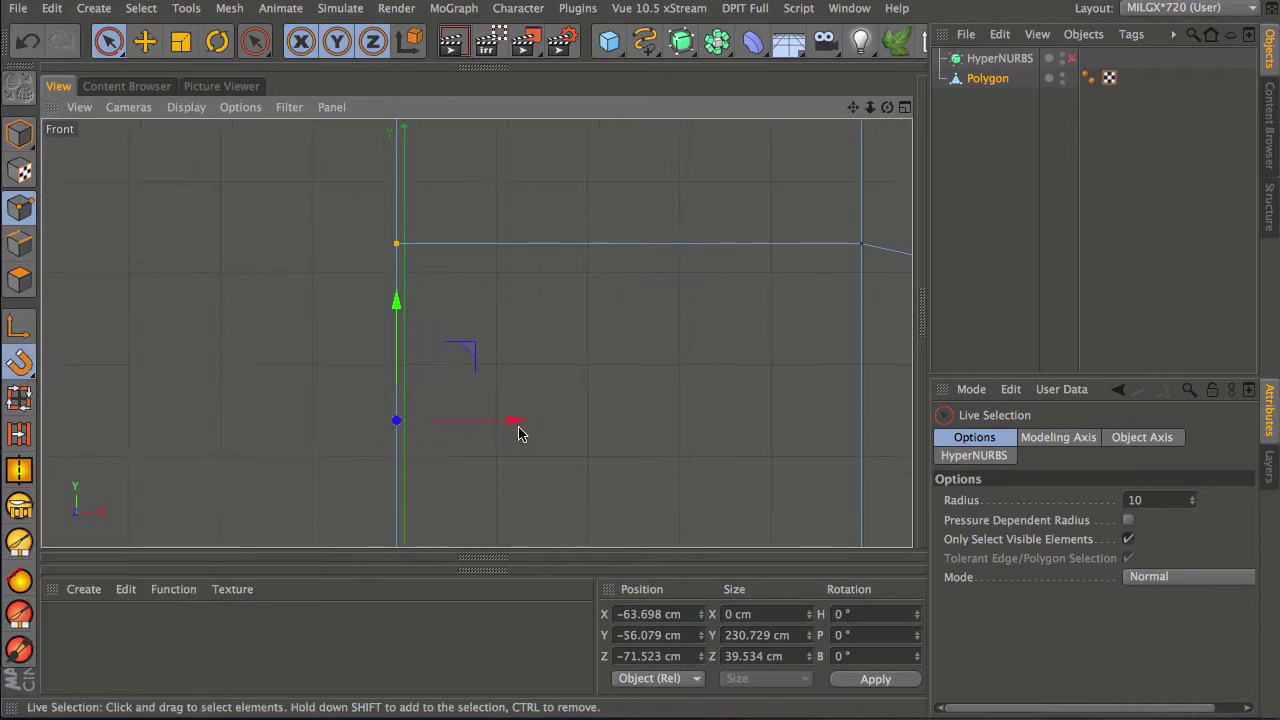
left_click_drag(516, 424, 524, 424)
scroll(508, 371, "down", 5)
key("l")
scroll(503, 369, "down", 5)
middle_click_drag(504, 370, 503, 306, "alt")
mouse_move(503, 306)
right_mouse_down("alt")
mouse_move(520, 417)
mouse_move(515, 323)
right_mouse_up("alt")
middle_click_drag(515, 323, 505, 361, "alt")
middle_click_drag(763, 287, 678, 287, "alt")
left_click(741, 173)
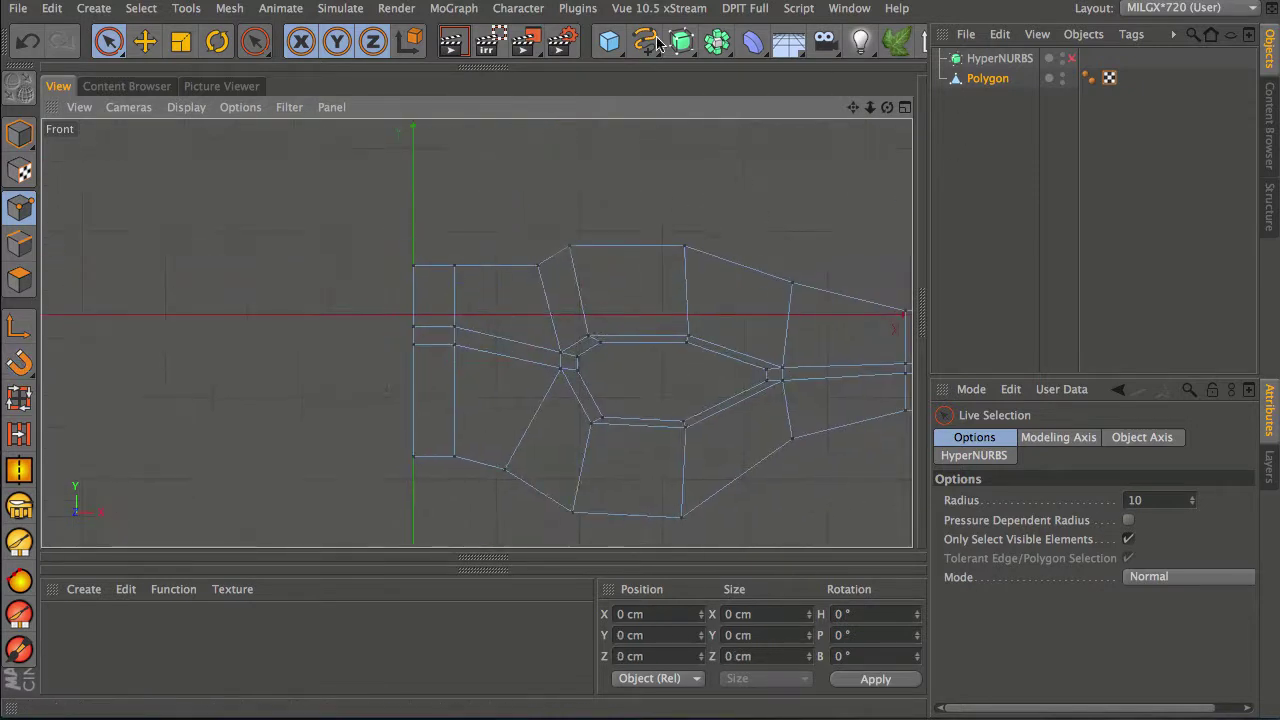
Step: Add a Symmetry object and make the Polygon object its child to mirror the half mask
left_click(717, 50)
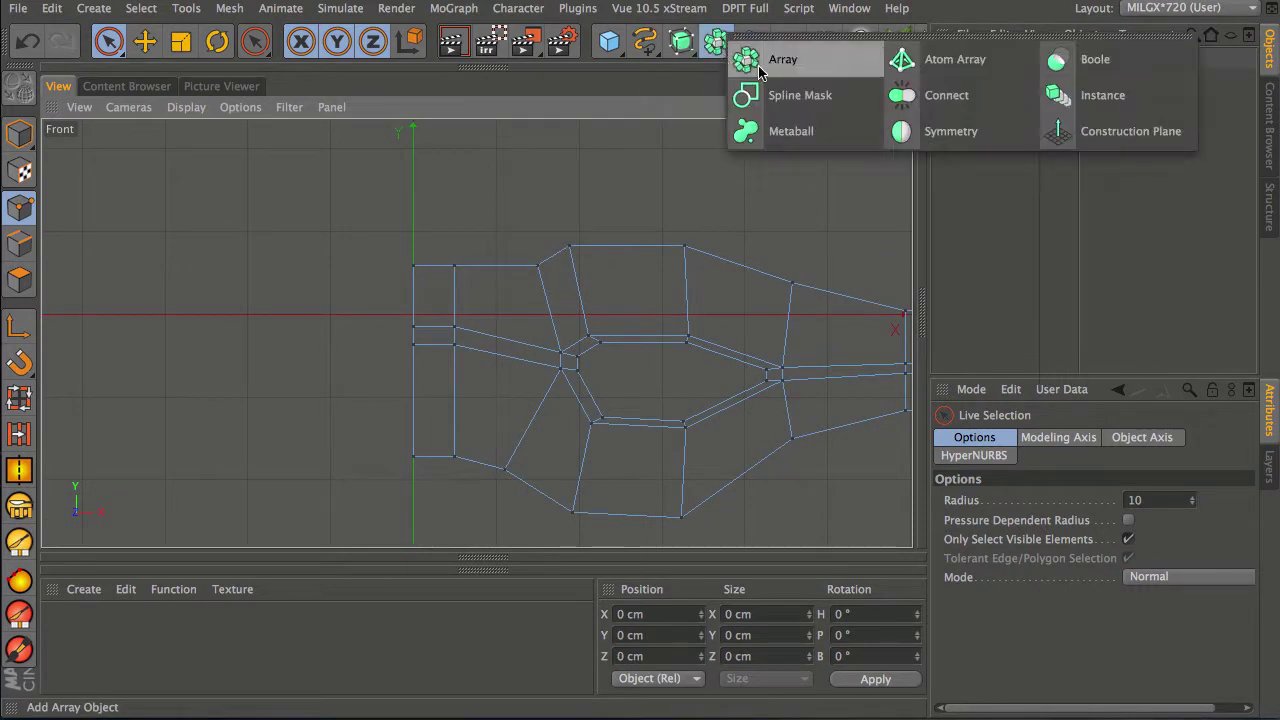
left_click(938, 145)
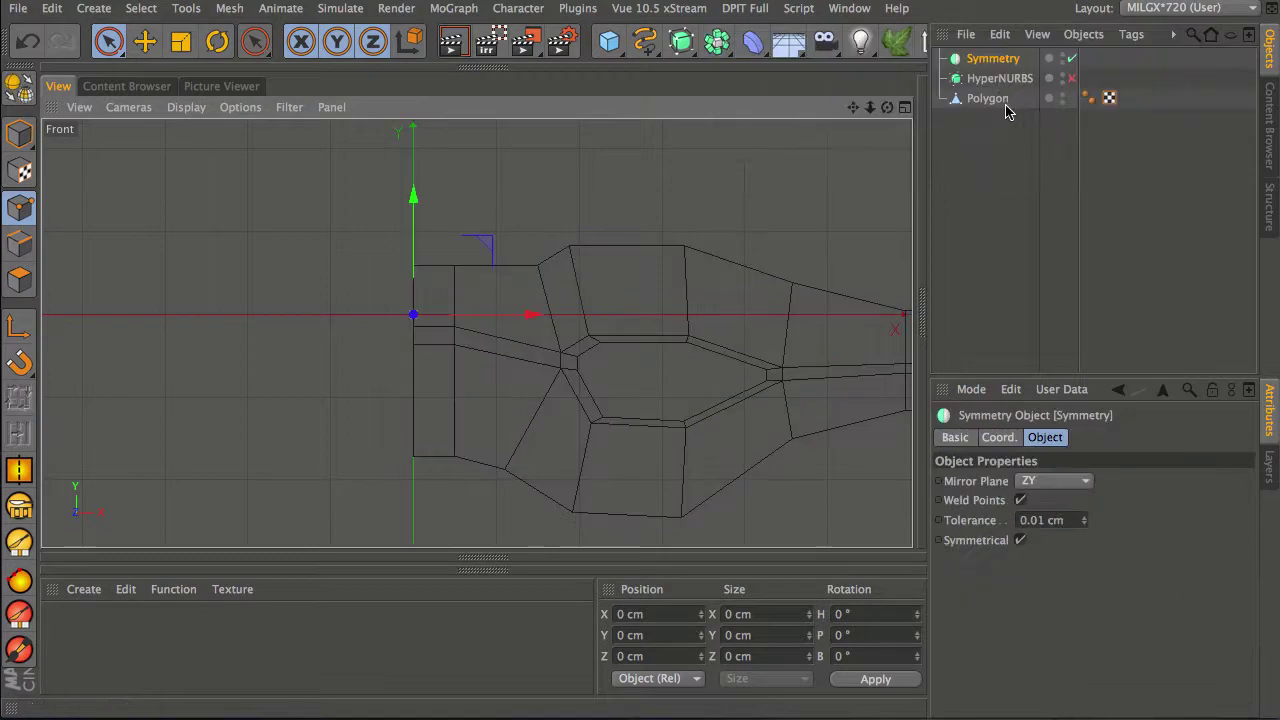
left_click(983, 100)
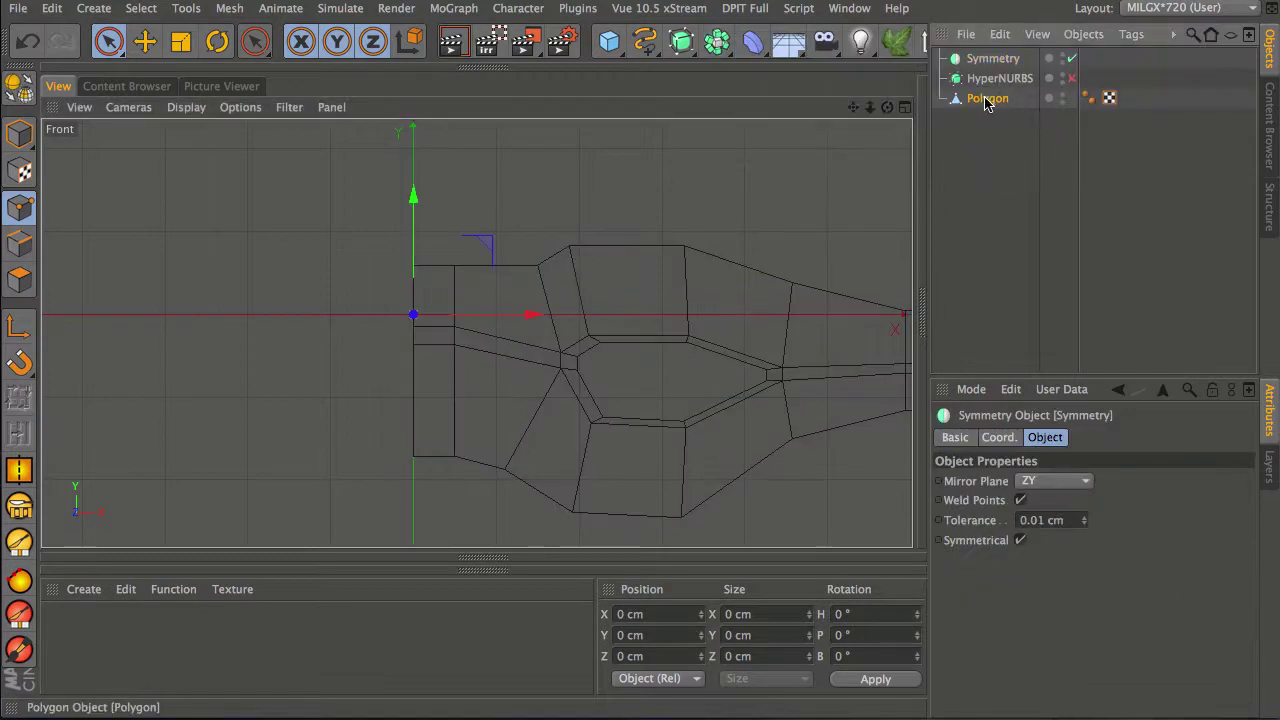
left_click_drag(1000, 62, 1000, 64)
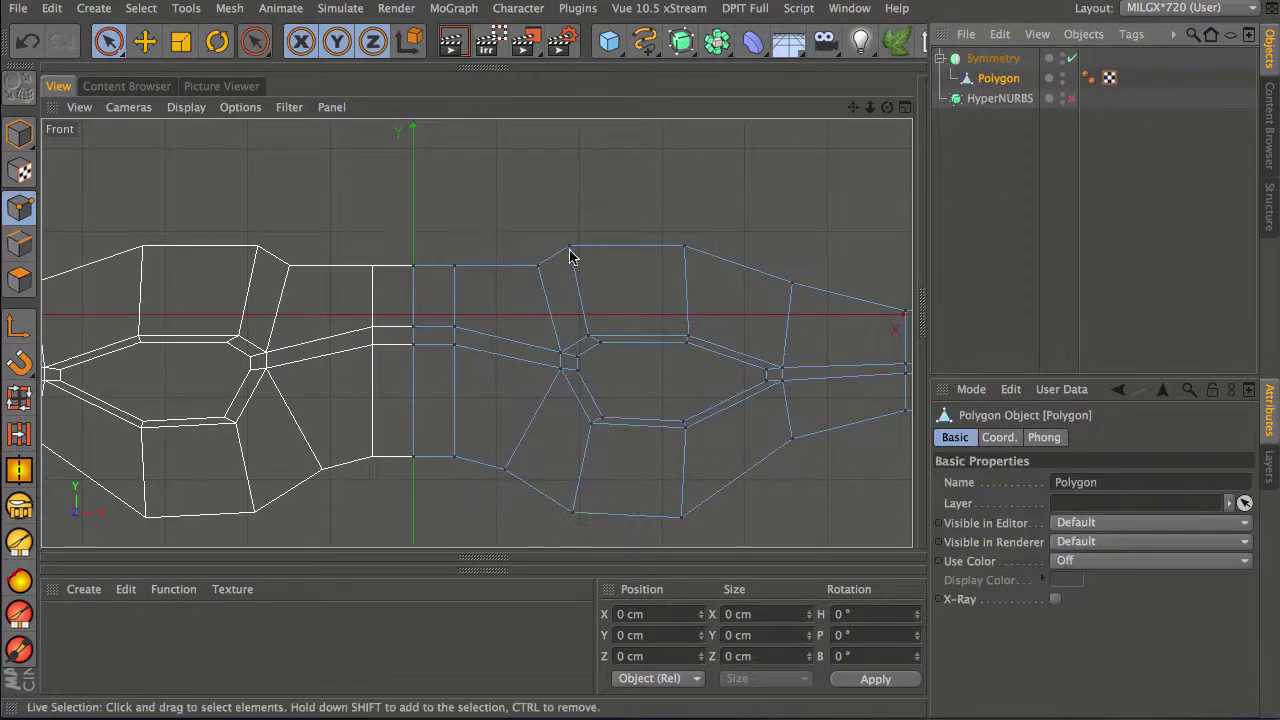
Step: Examine the mirrored mask in the Perspective view with no object selected
middle_click(506, 317)
middle_click(420, 253)
left_click(934, 151)
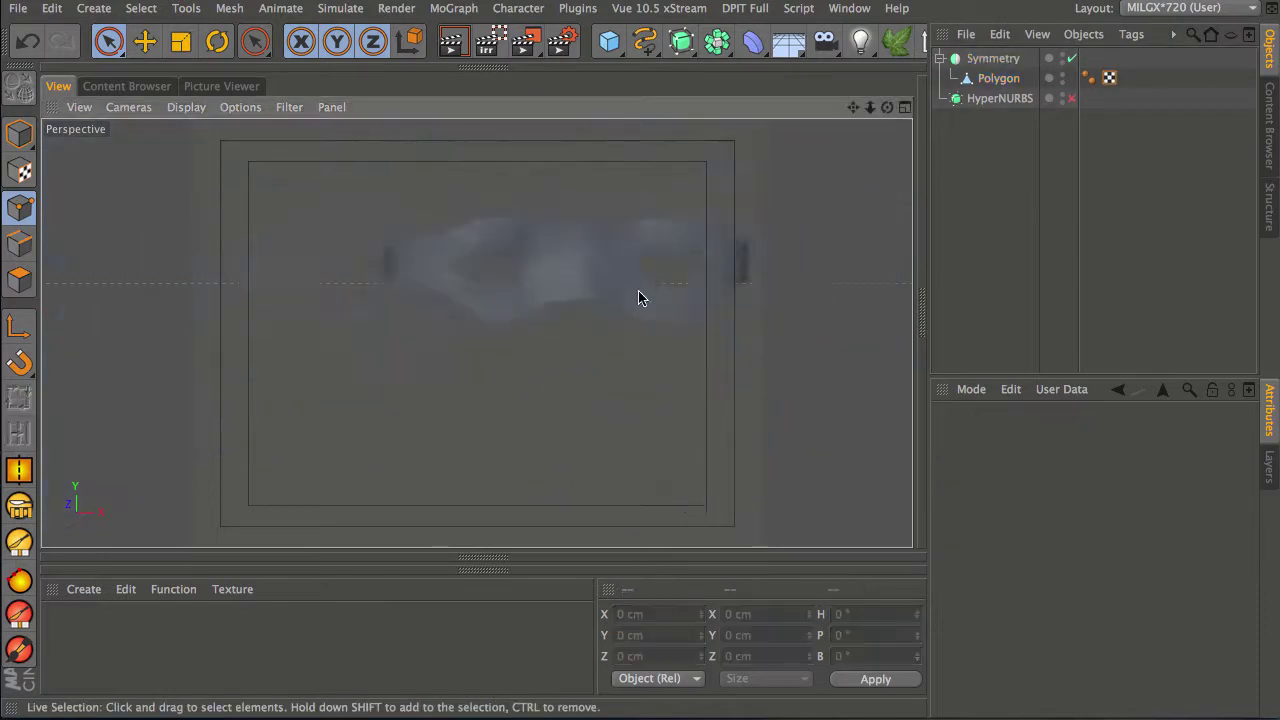
left_click_drag(638, 290, 642, 233, "alt")
middle_click_drag(642, 233, 498, 330, "alt")
right_click_drag(498, 330, 510, 330, "alt")
left_click_drag(510, 330, 475, 296, "alt")
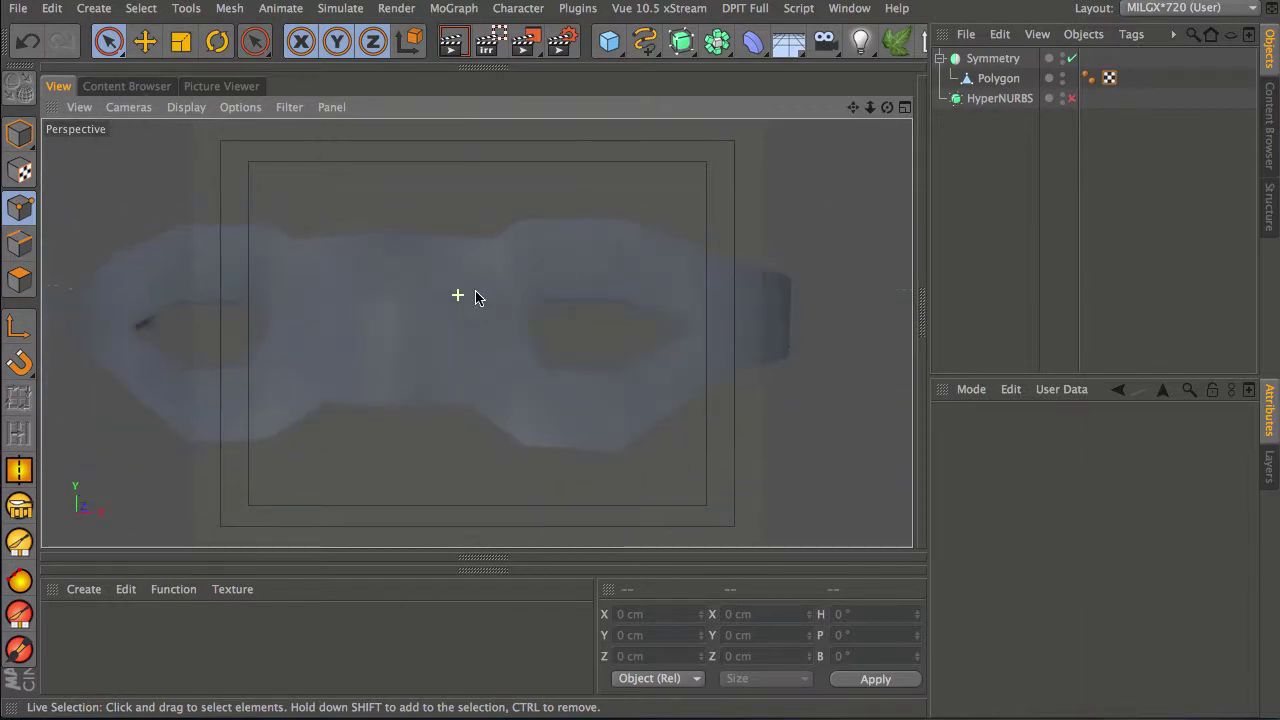
Step: Select all points outside the inner column, including hidden ones, with Rectangle Selection and move them inward to about X 293 cm
left_click(997, 78)
left_click_drag(108, 40, 237, 95)
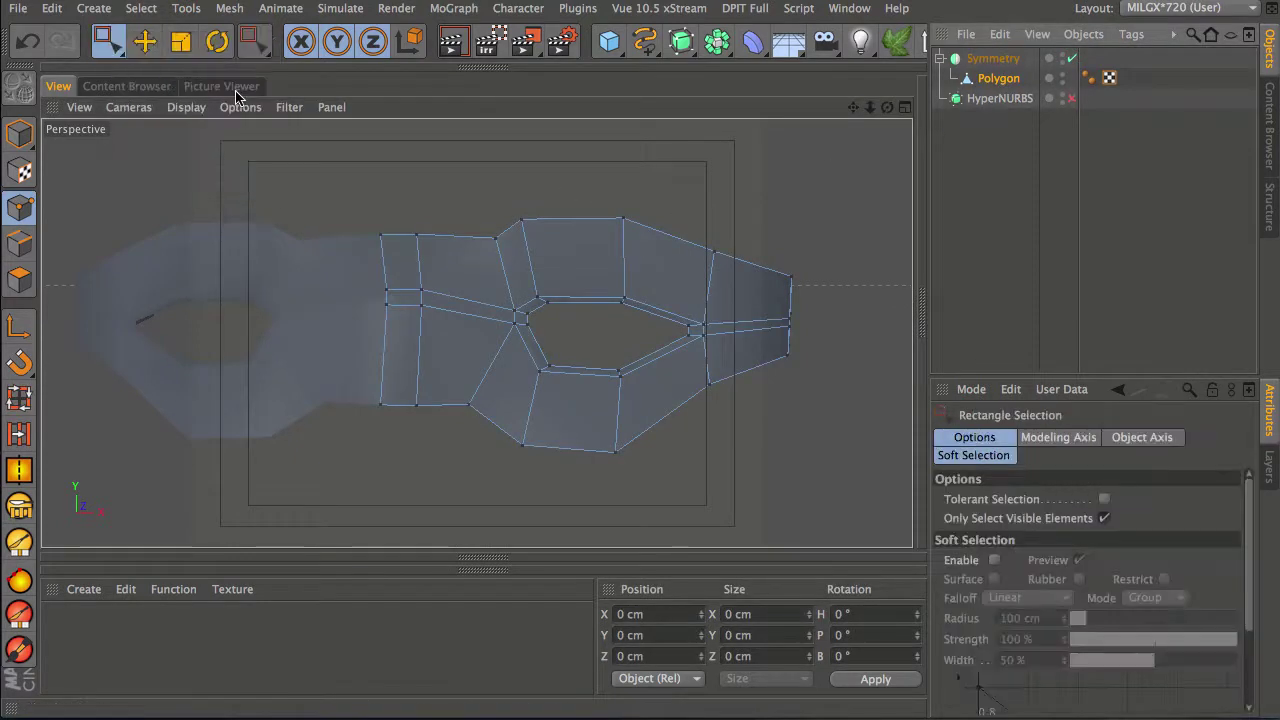
left_click(1104, 518)
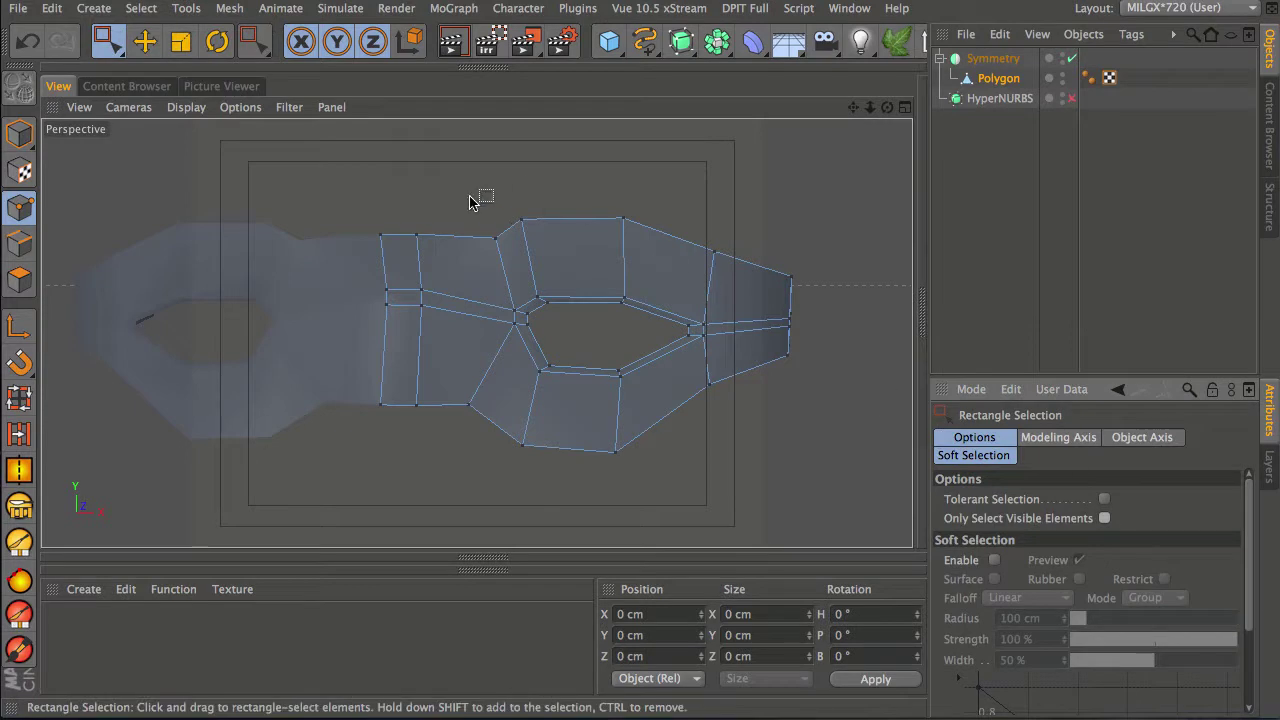
left_click_drag(445, 184, 878, 502)
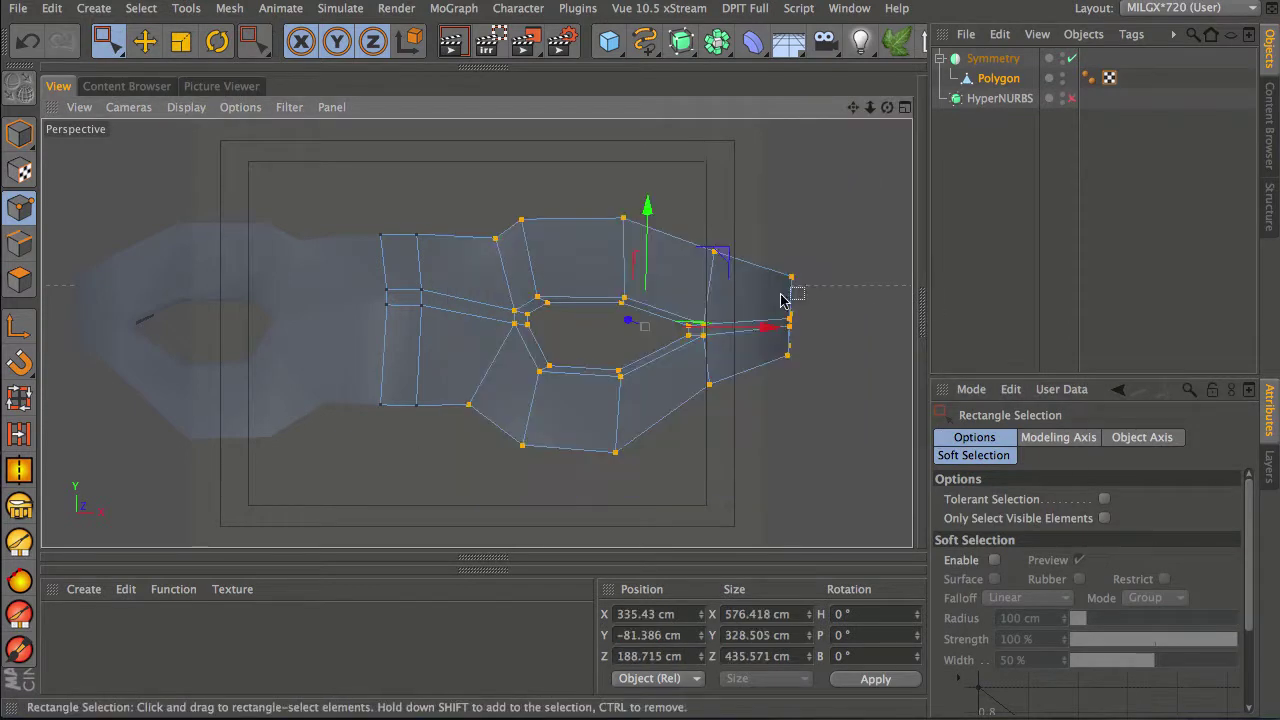
left_click_drag(767, 330, 740, 333)
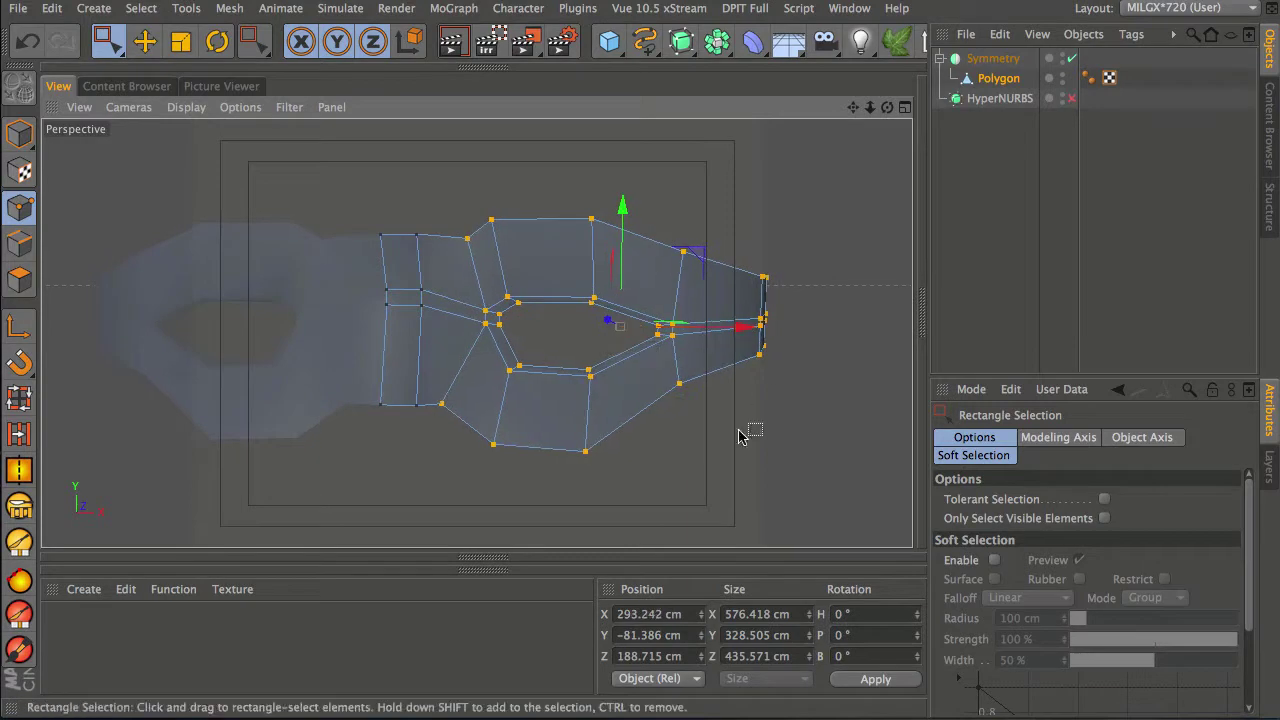
left_click_drag(652, 391, 729, 446, "alt")
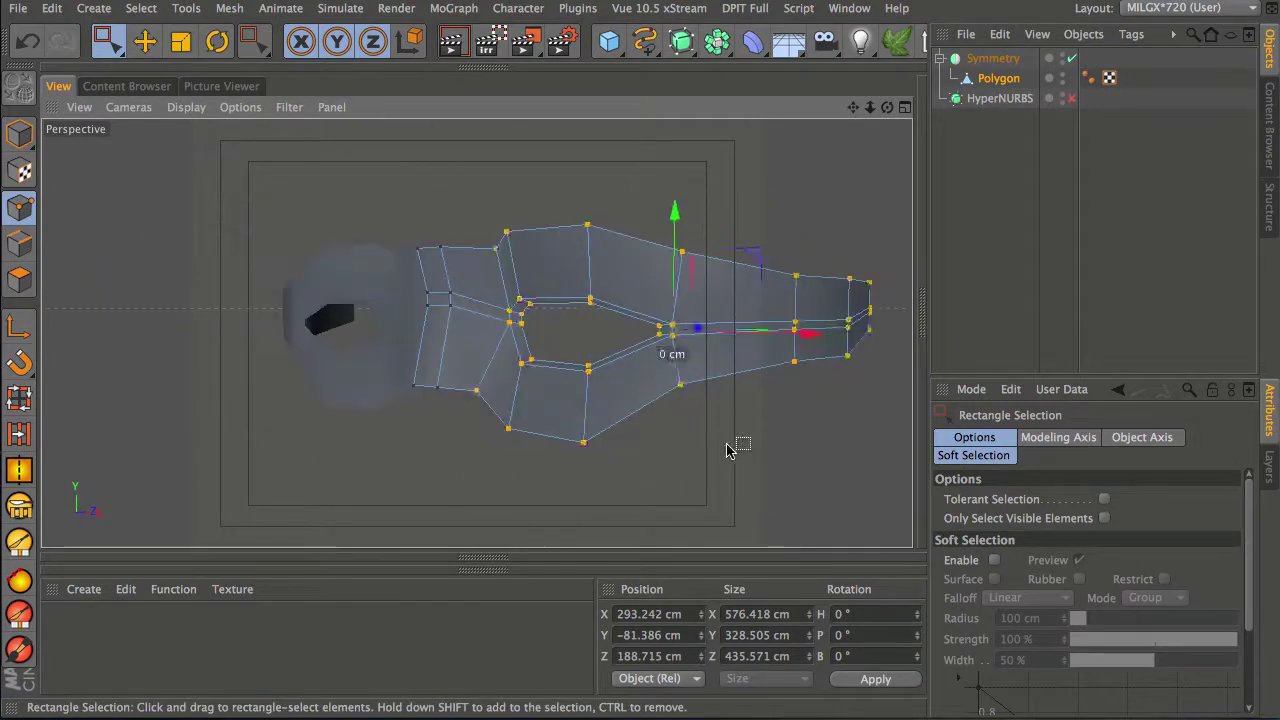
Step: Select the eight points of the mask's two inner nose columns with Live Selection
left_click(607, 296)
left_click_drag(108, 40, 150, 54)
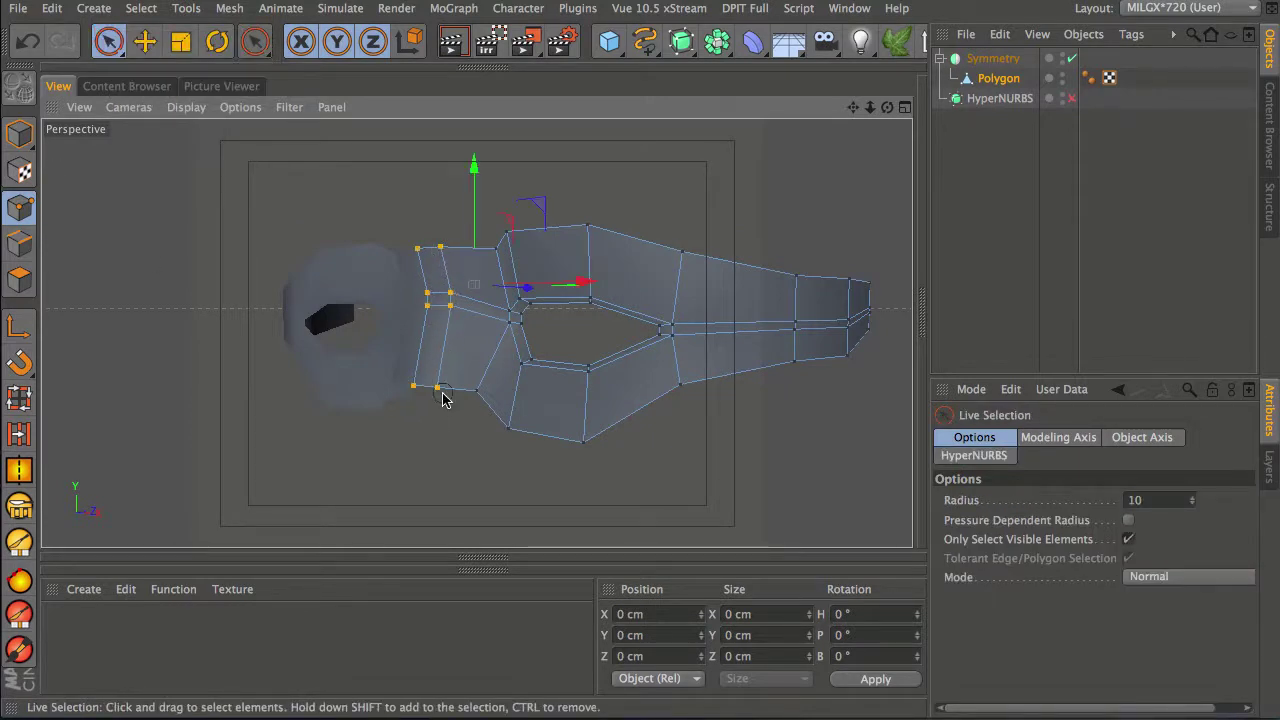
left_click_drag(443, 409, 439, 436)
left_click_drag(575, 296, 414, 114, "alt")
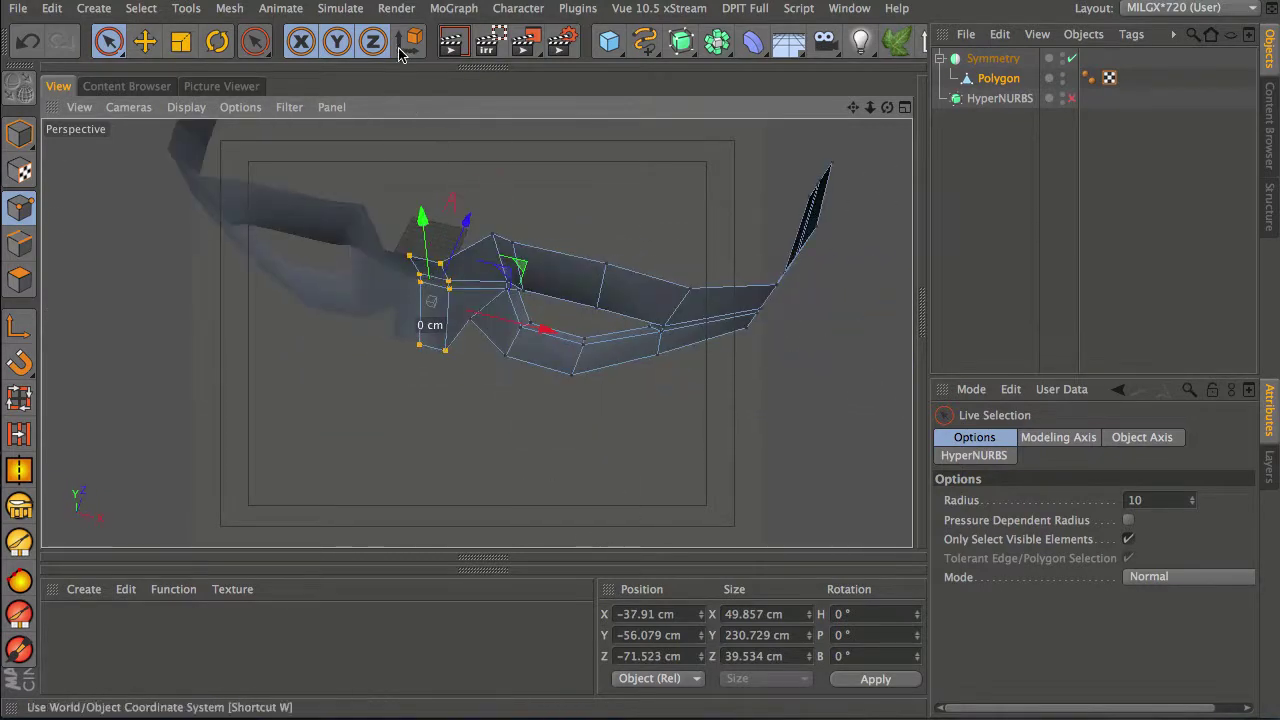
left_click_drag(463, 241, 548, 392, "alt")
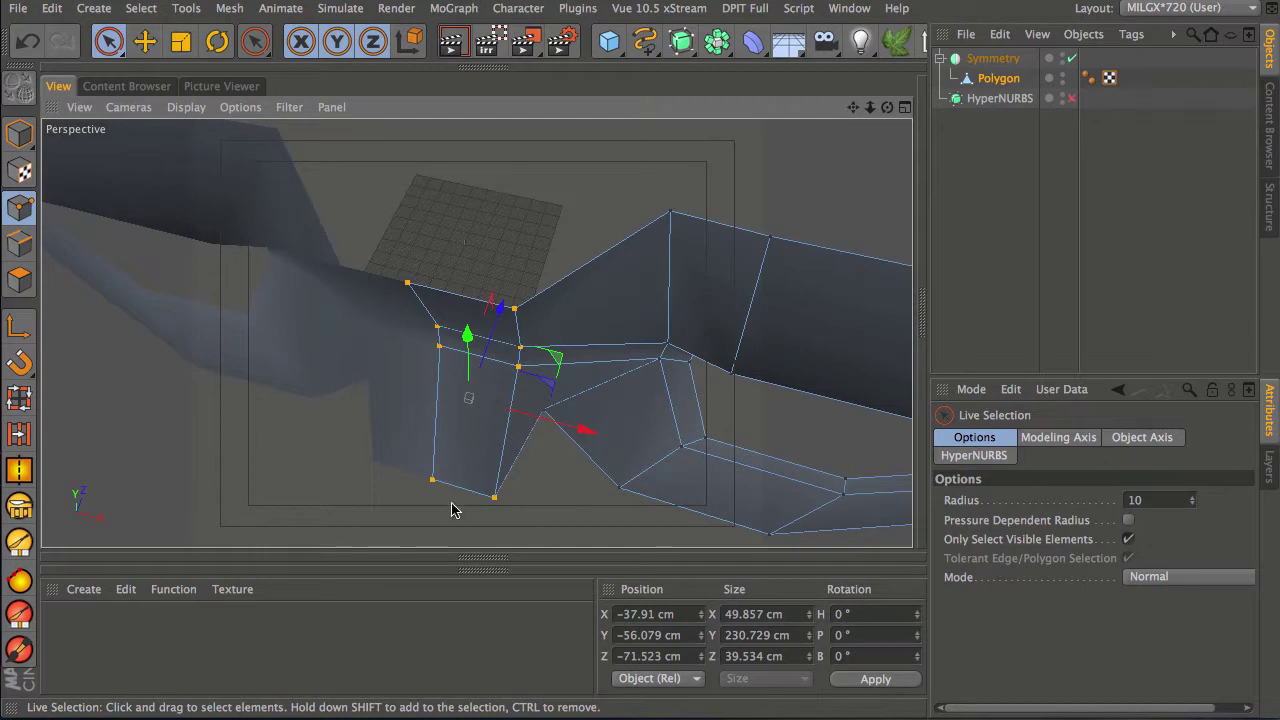
Step: Use world coordinates to move the selected nose points forward to about Z -106 cm
mouse_move(549, 381)
left_mouse_down()
mouse_move(574, 397)
mouse_move(556, 395)
left_mouse_up()
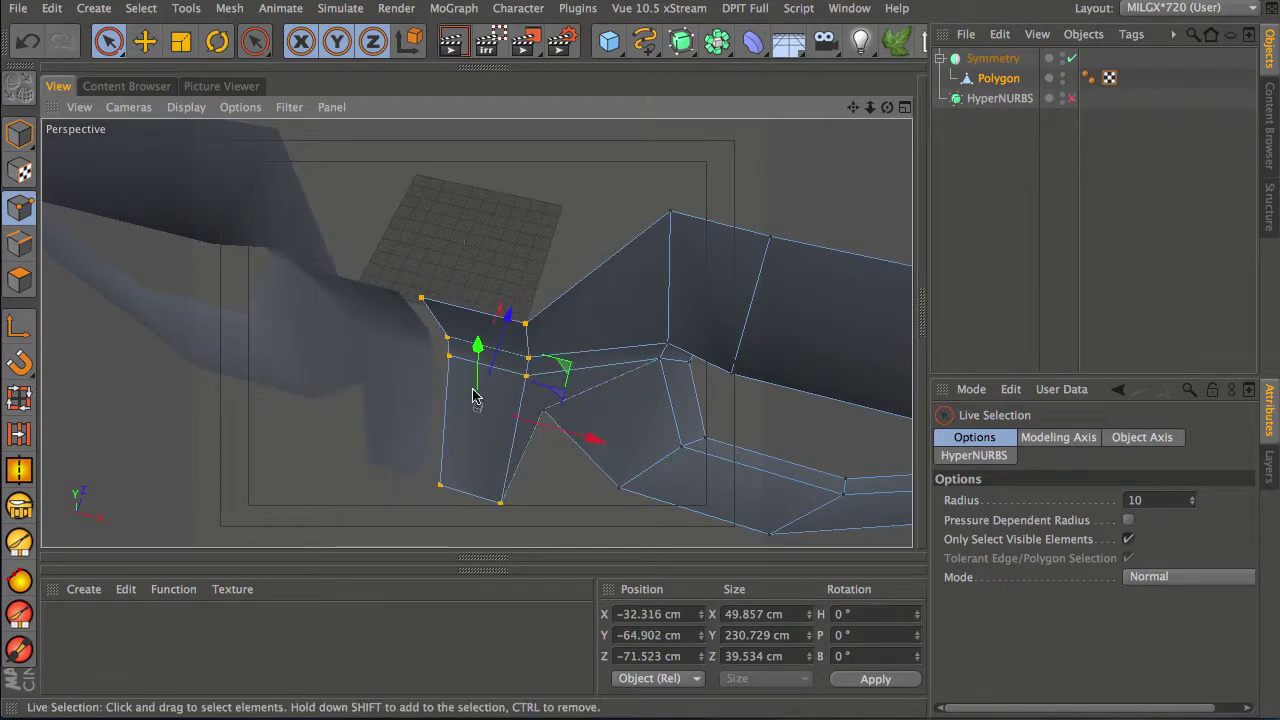
key("ctrl+z")
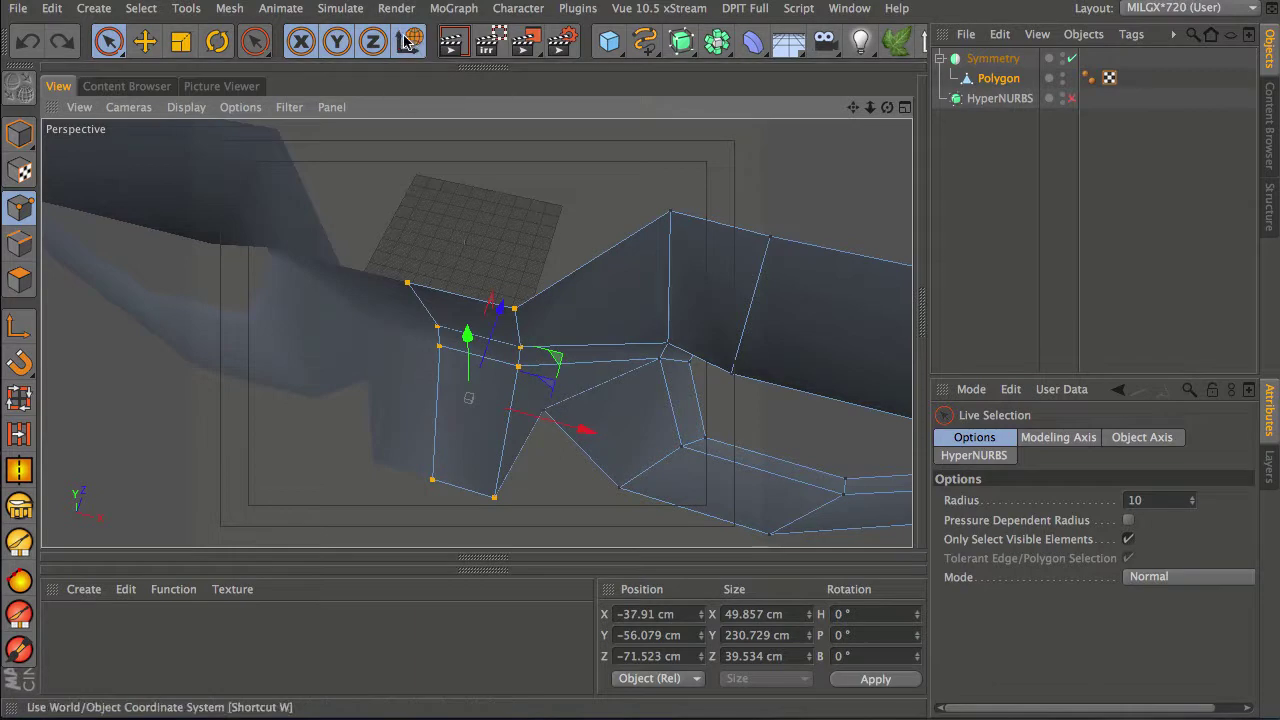
left_click_drag(502, 311, 531, 412)
middle_click_drag(485, 437, 530, 305, "alt")
left_click_drag(480, 429, 446, 225, "alt")
middle_click_drag(507, 345, 463, 413, "alt")
left_click_drag(462, 420, 331, 334, "alt")
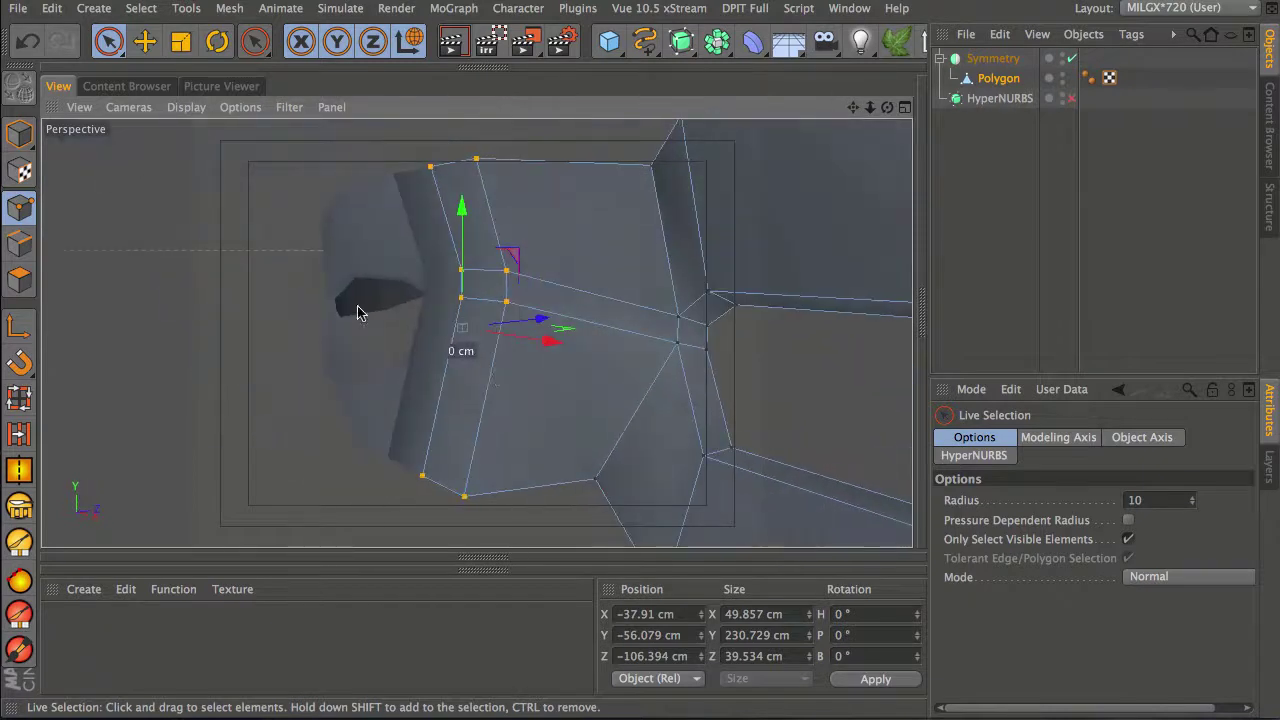
left_click_drag(505, 348, 617, 397, "alt")
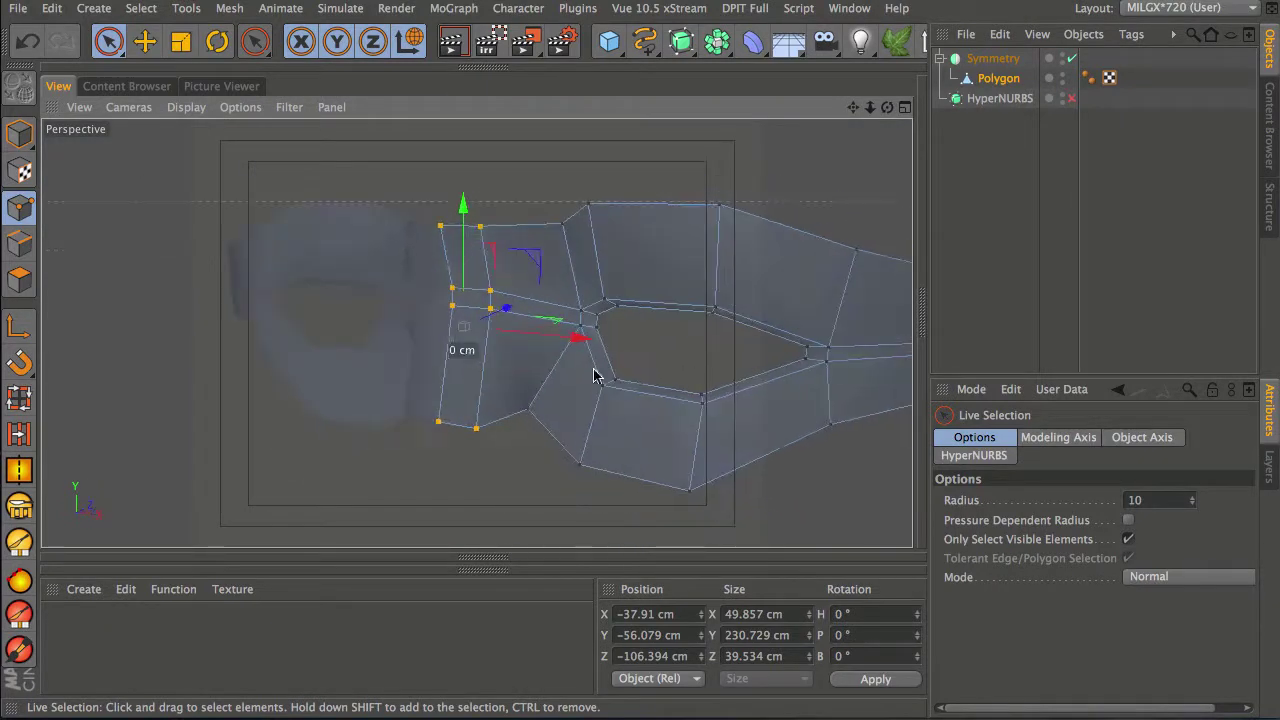
Step: Raise the upper-border point between the nose bridge and the eye section slightly in the Front view
left_click(565, 223)
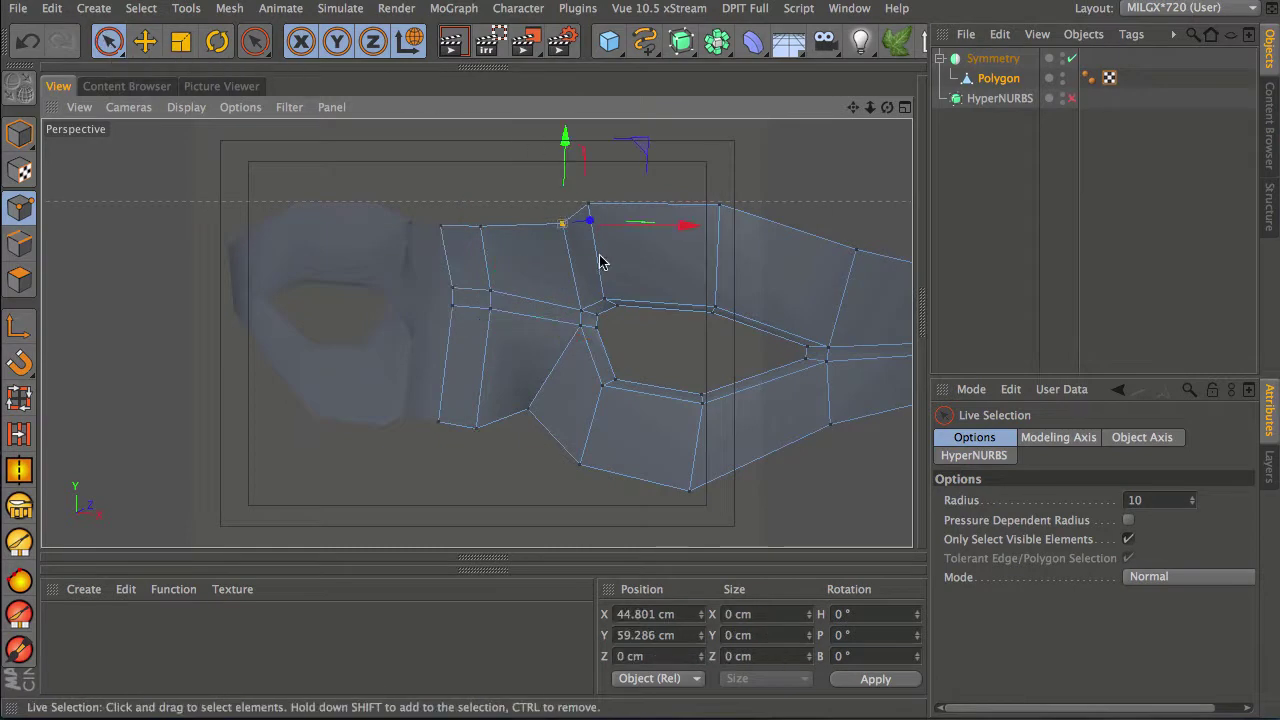
middle_click(549, 324)
middle_click(636, 385)
left_click_drag(558, 204, 558, 194)
Step: Raise the lower-border point near the mask's outer end to about Y -104 cm, then return to the Perspective view
middle_click_drag(651, 340, 506, 305, "alt")
left_click(755, 355)
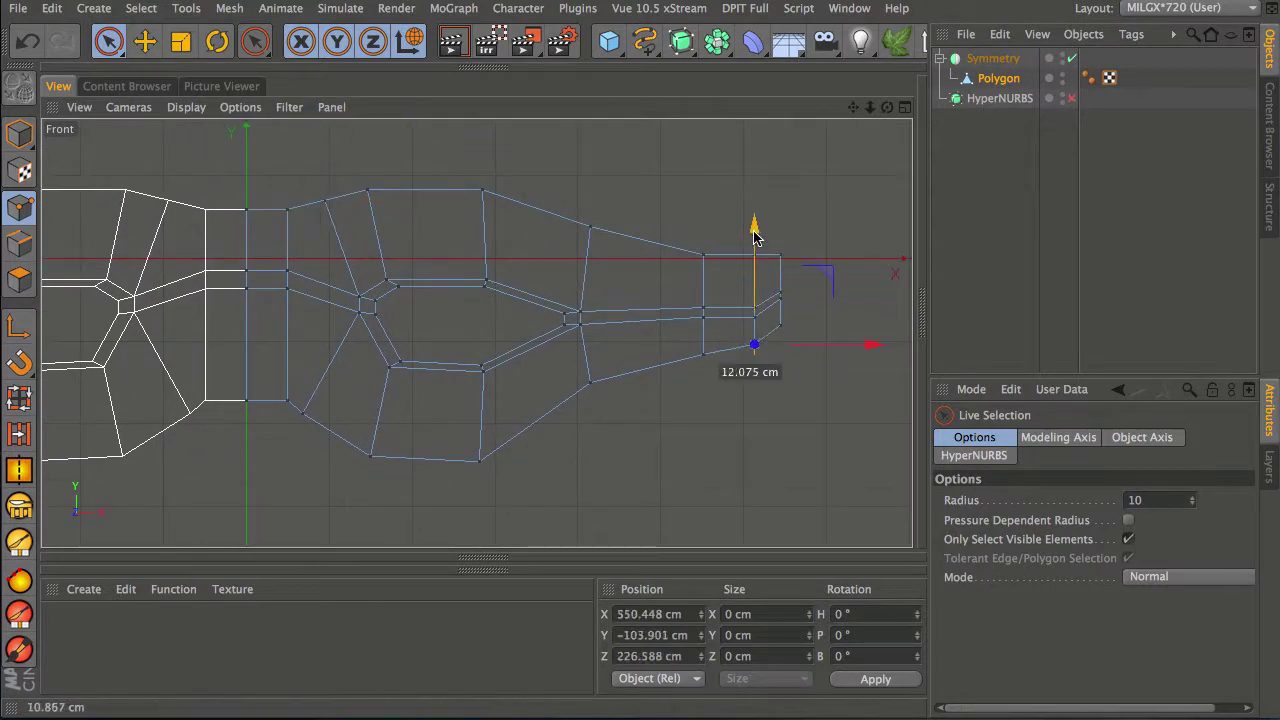
left_click_drag(754, 230, 756, 232)
key("F5")
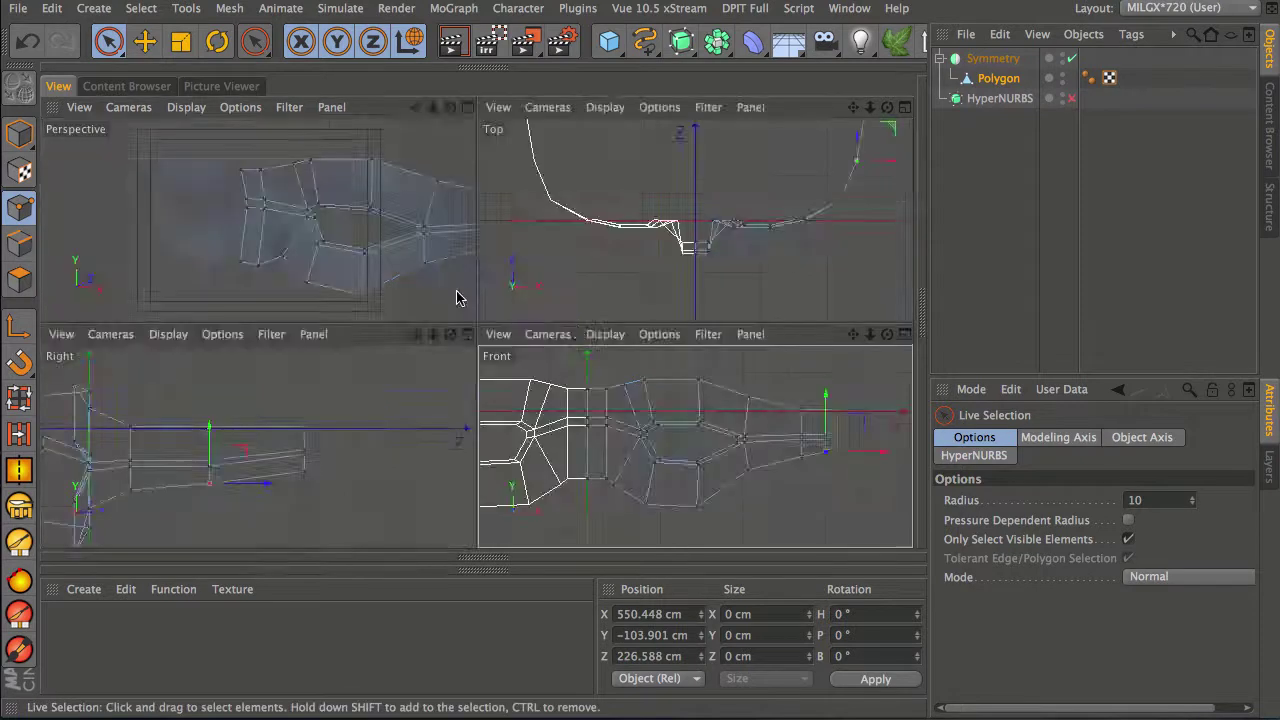
key("F1")
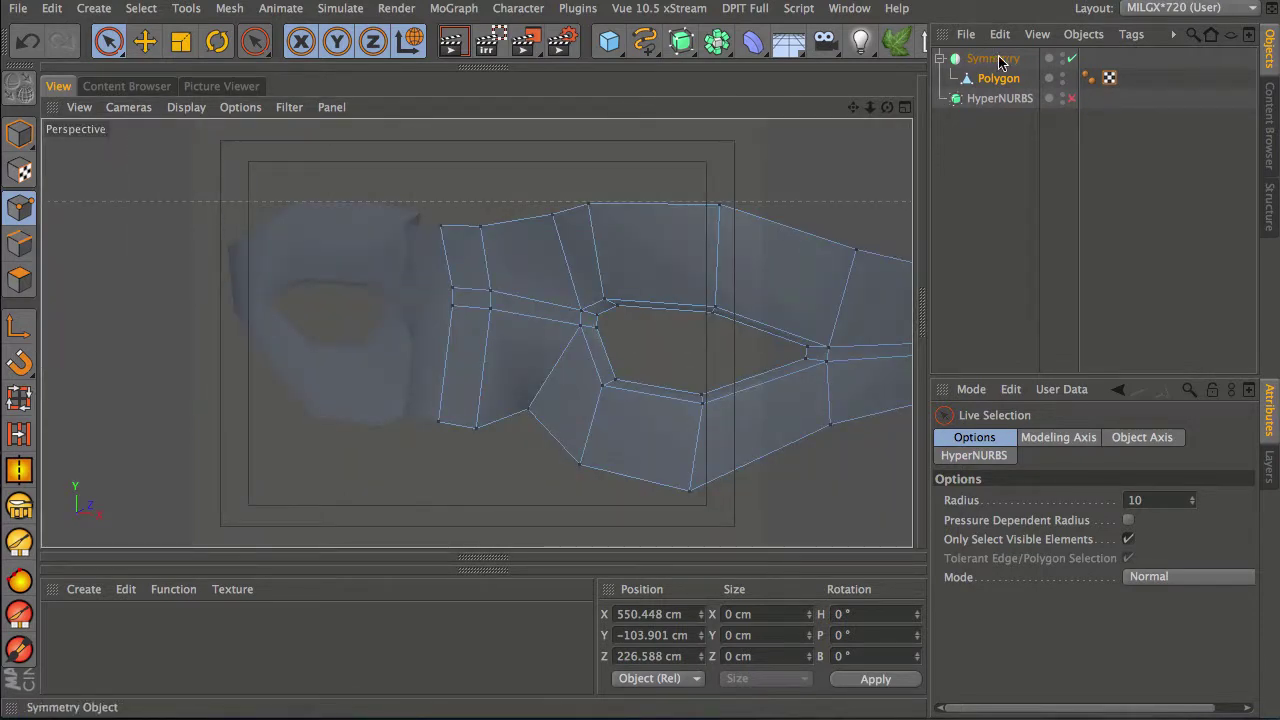
Step: Make the Symmetry object a child of HyperNURBS and enable the smoothing with no object selected
left_click_drag(1013, 62, 1008, 95)
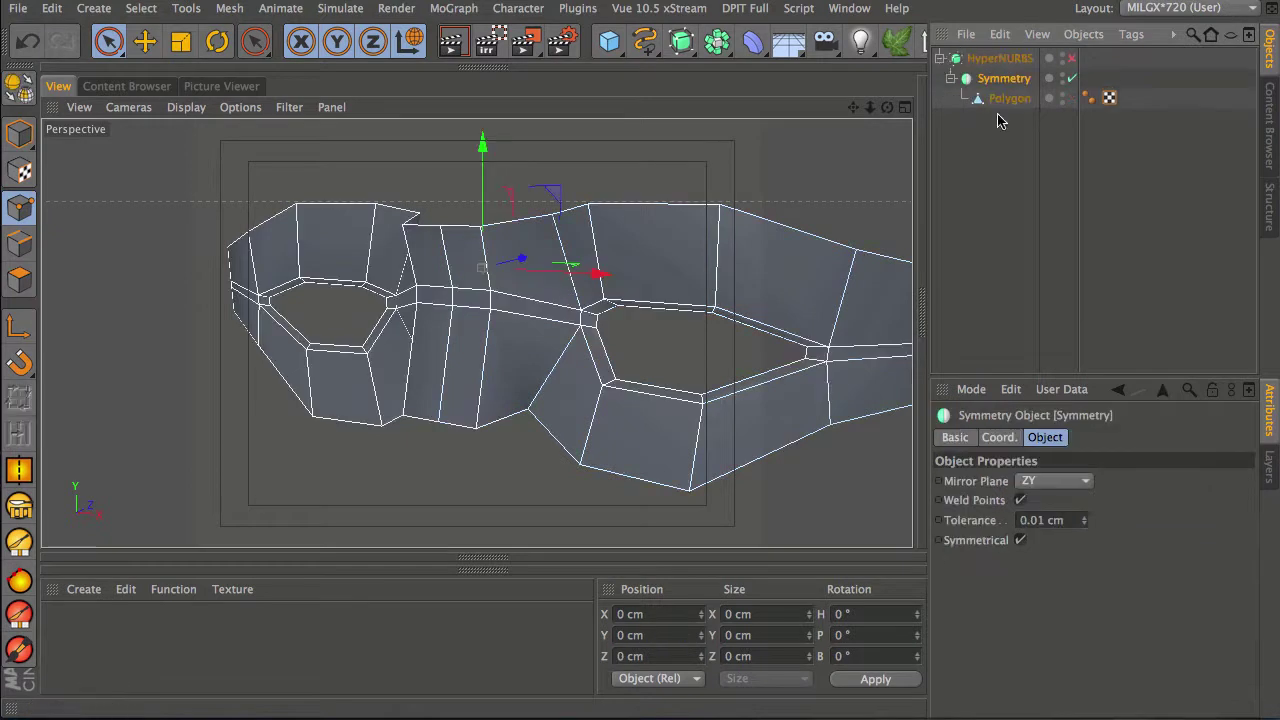
scroll(575, 343, "down", 3)
left_click_drag(560, 338, 502, 308, "alt")
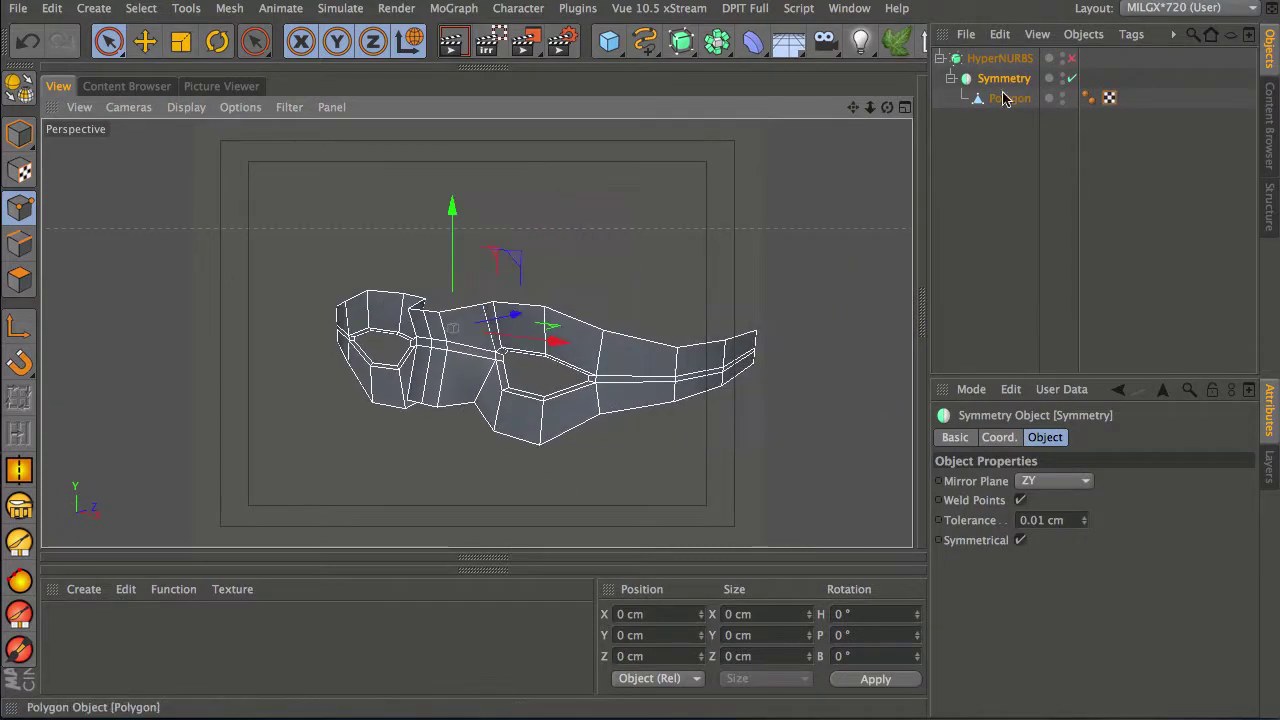
left_click(1072, 58)
scroll(583, 318, "up", 5)
left_click_drag(475, 421, 632, 428, "alt")
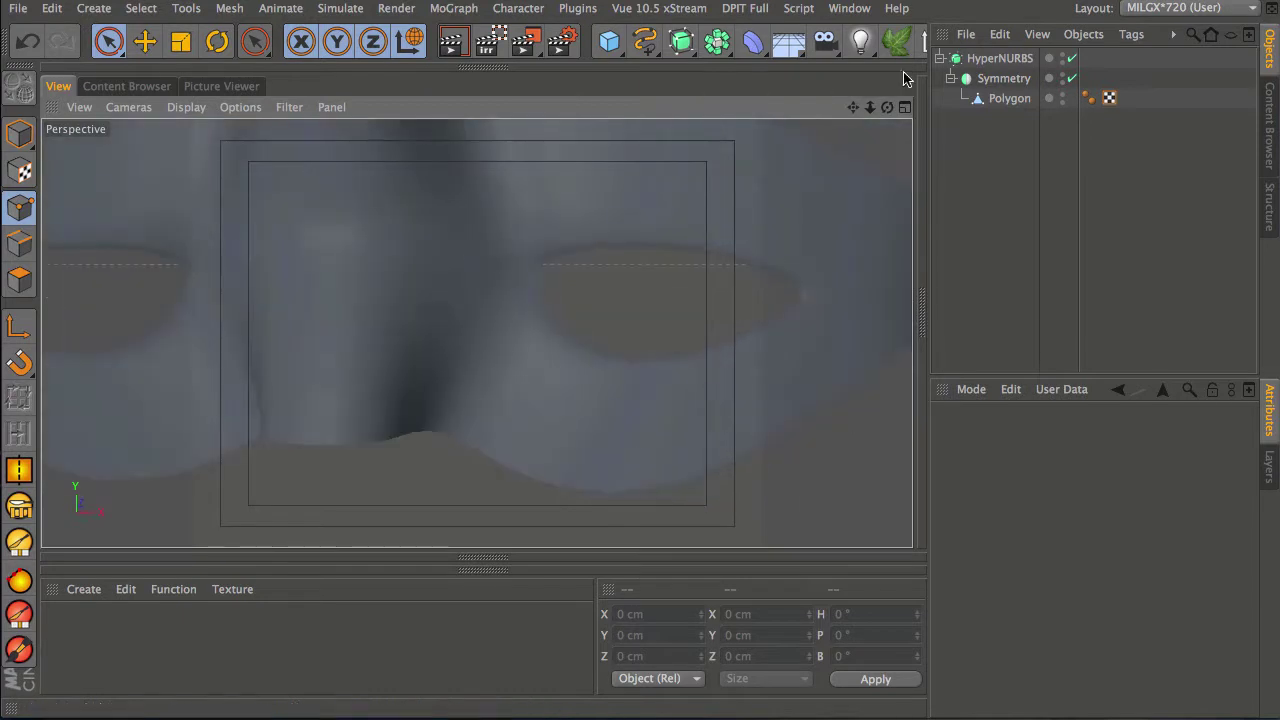
Step: Select the Polygon object's two points beside the inner eye corner and move them towards the nose to about X 29 cm
left_click(1007, 98)
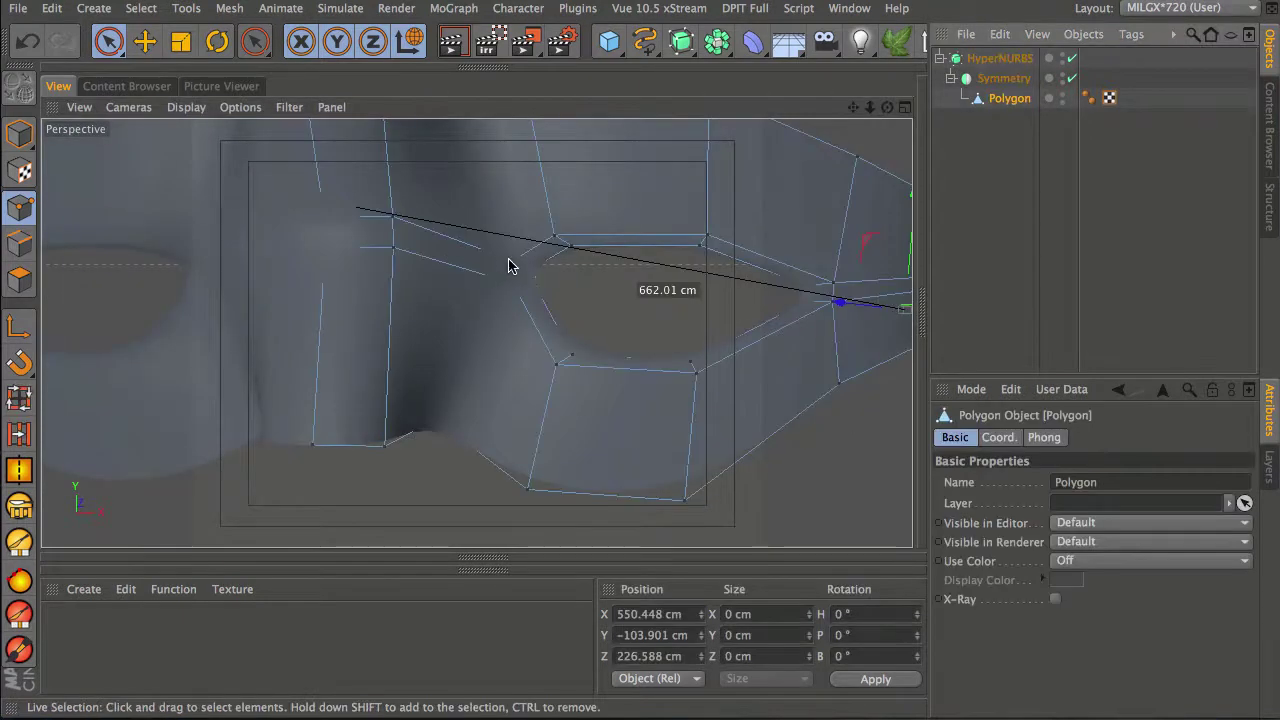
left_click(505, 296)
left_click(507, 311)
left_click_drag(629, 271, 580, 278)
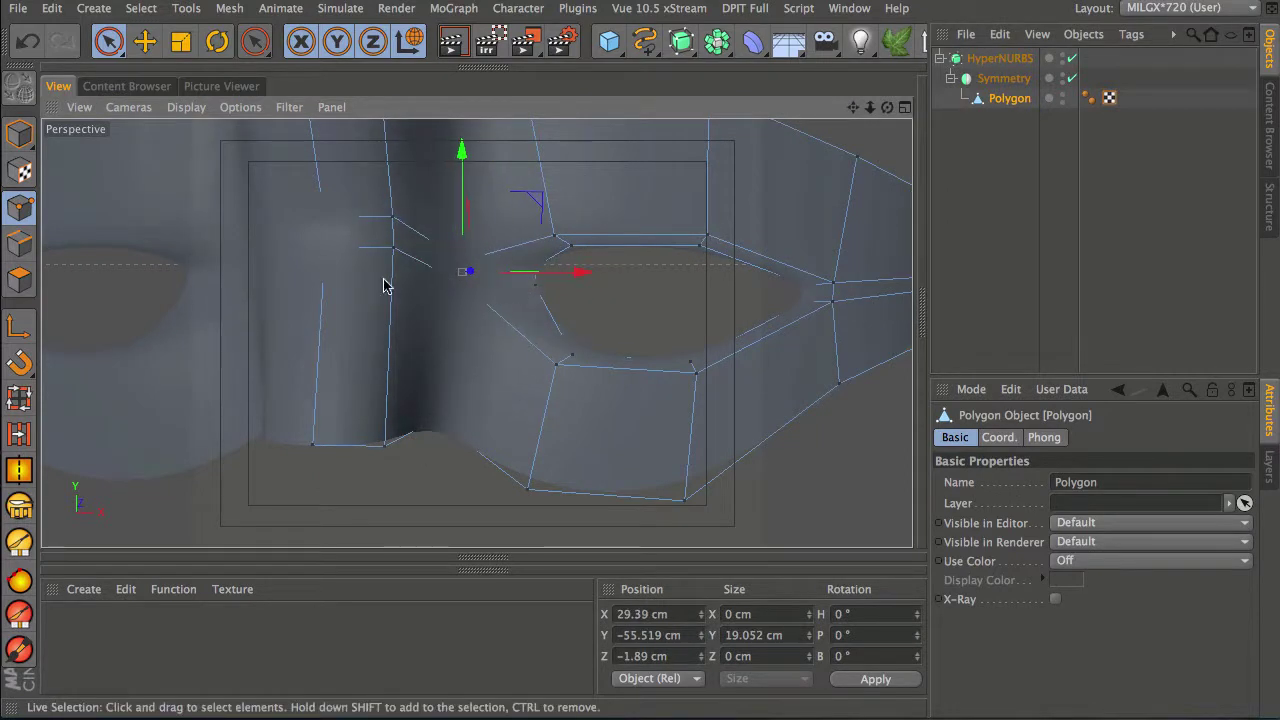
Step: Move the nose's lower side points outward to about X 13 cm and the two bridge points inward to about X -35 cm
left_click(383, 453)
mouse_move(531, 431)
left_mouse_down()
mouse_move(563, 431)
mouse_move(544, 433)
left_mouse_up()
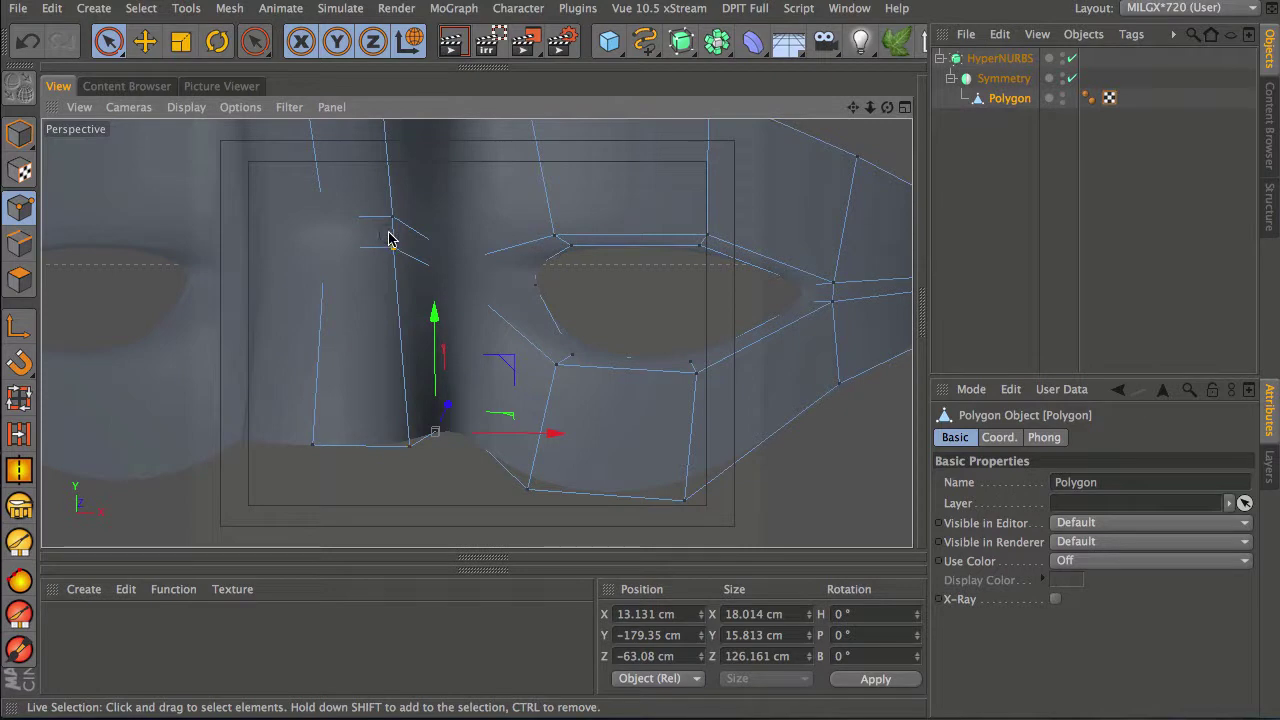
left_click_drag(391, 216, 396, 250)
left_click_drag(495, 237, 463, 238)
left_click_drag(477, 331, 512, 280, "alt")
right_click_drag(512, 280, 452, 308, "alt")
left_click_drag(509, 300, 424, 257, "alt")
left_click_drag(517, 274, 474, 334, "alt")
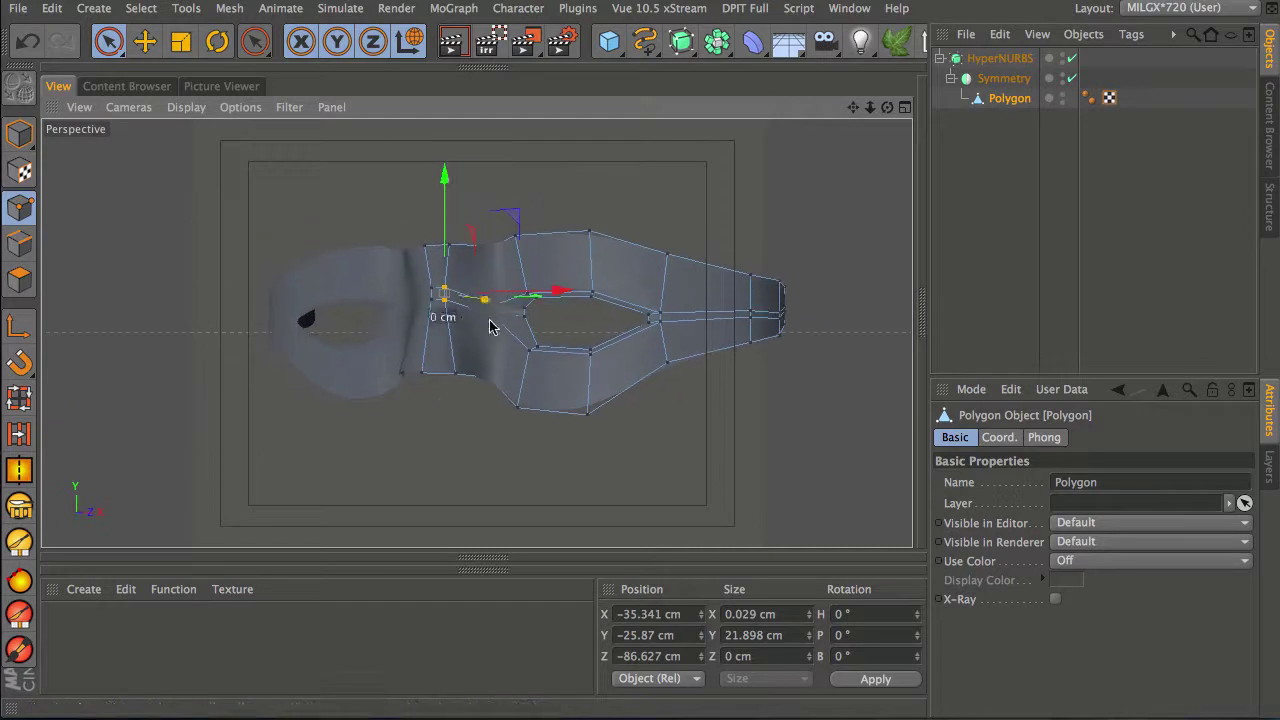
Step: Disable the HyperNURBS smoothing and select the two bottom edges of the nose in edge mode
left_click(19, 243)
key("q")
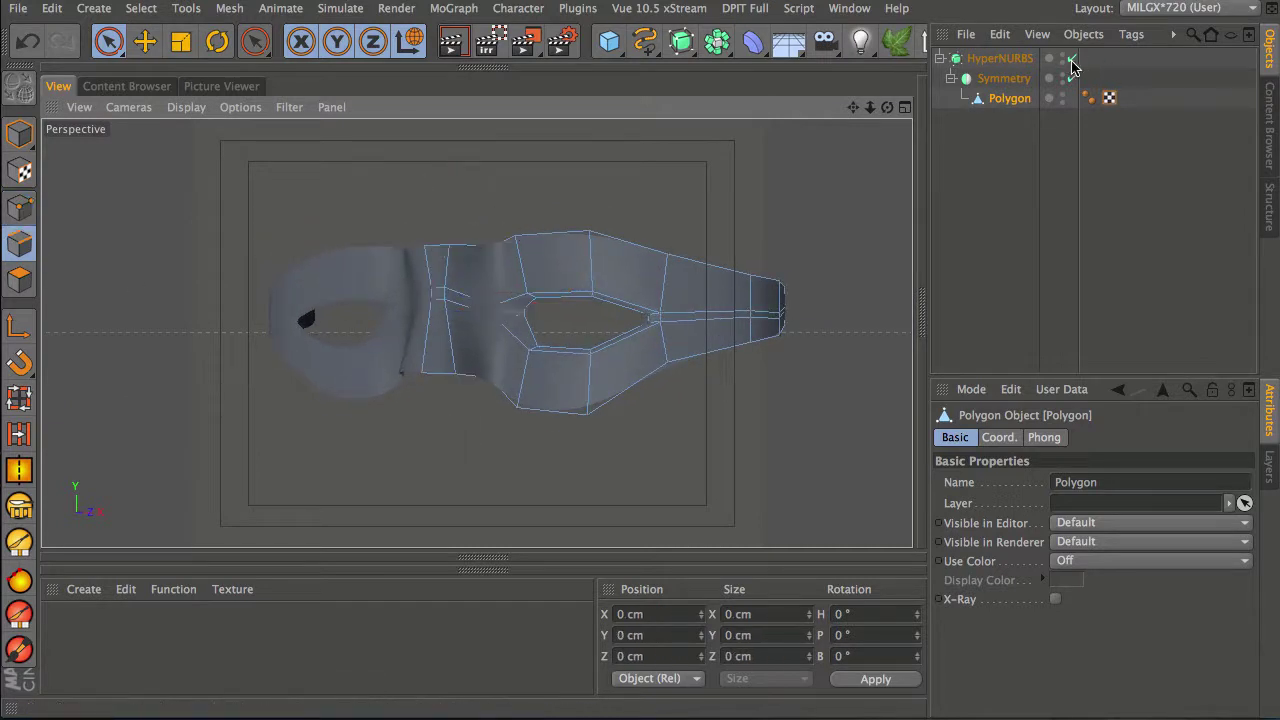
left_click(438, 377)
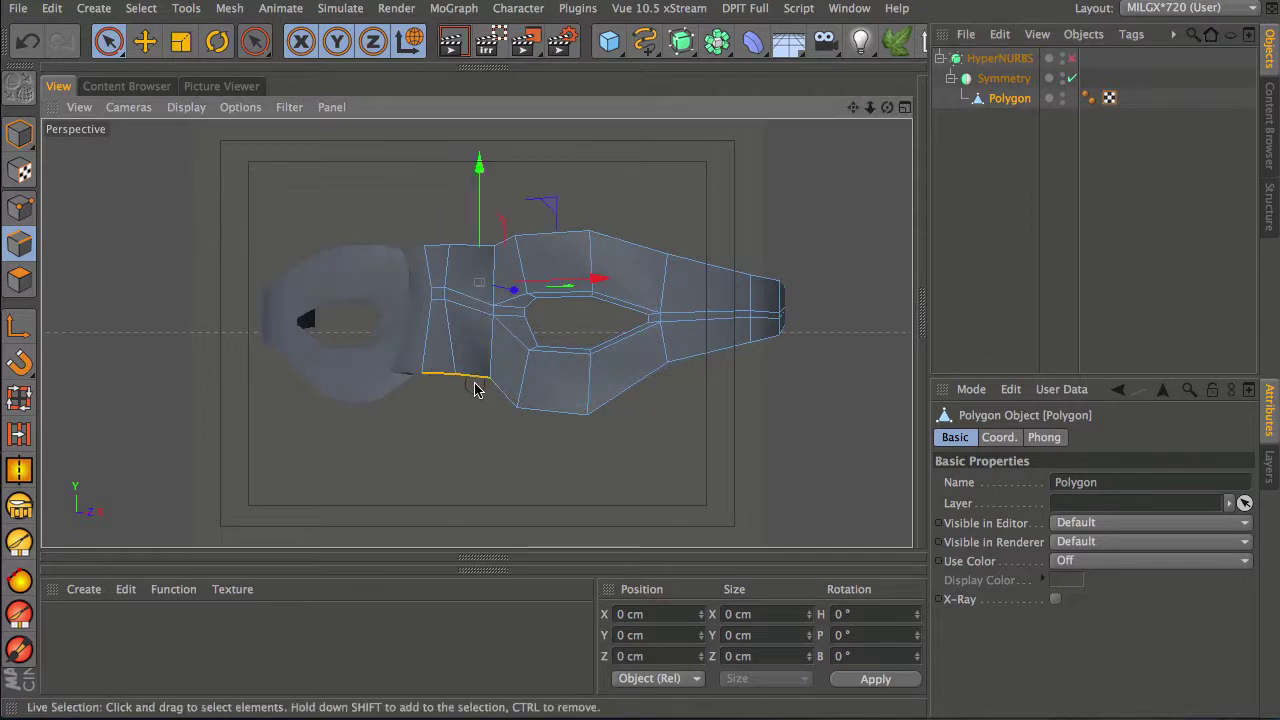
left_click(467, 378)
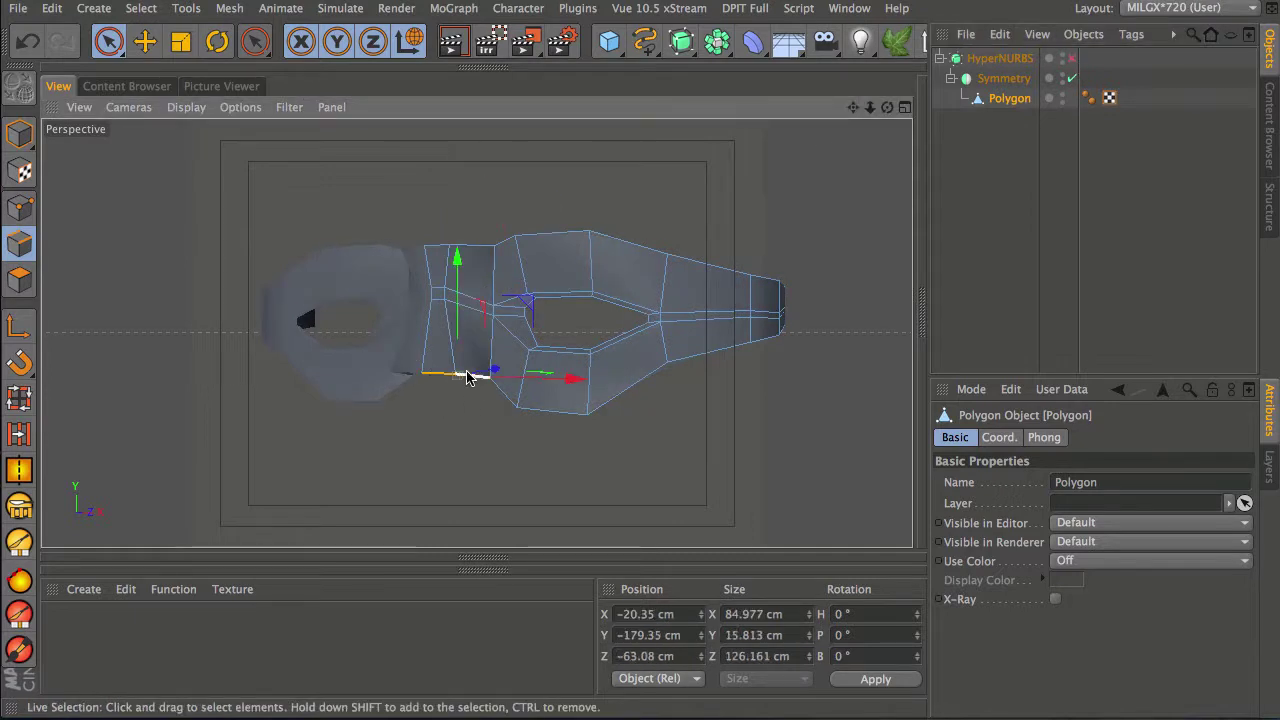
scroll(451, 386, "up", 5)
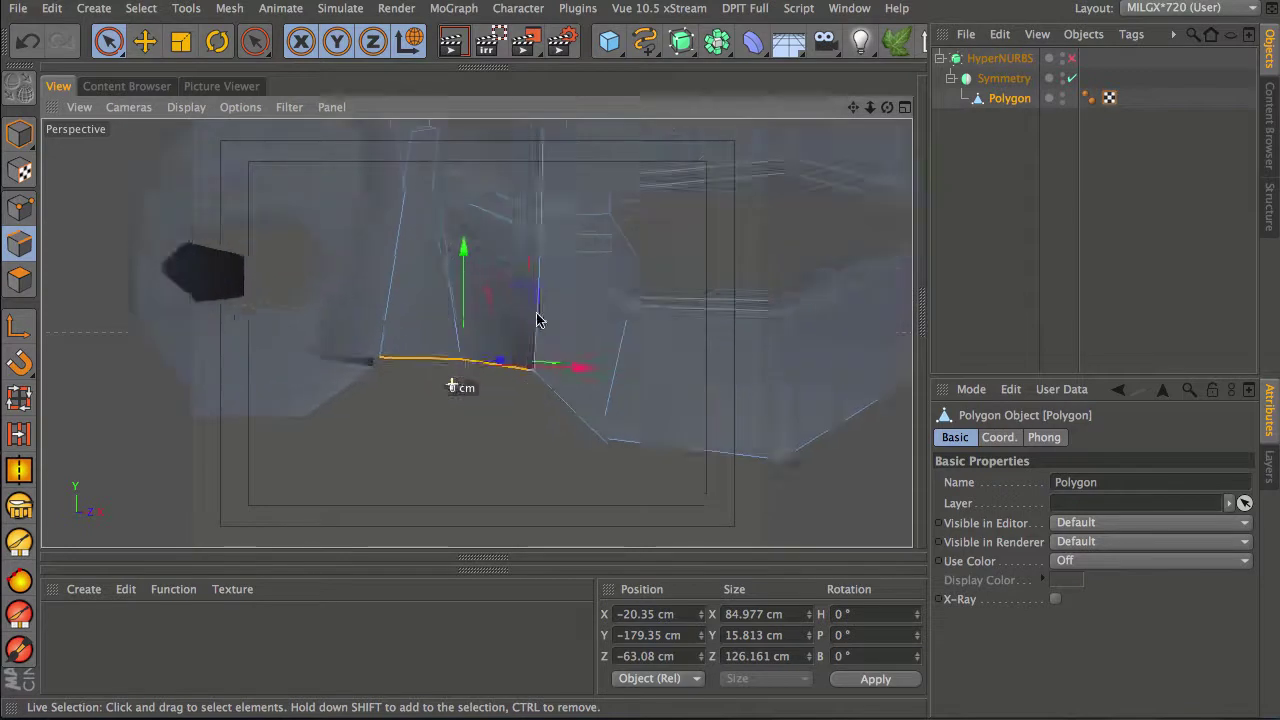
Step: Move the nose's bottom edges down and forward to about Y -268 cm and Z -112 cm, then deselect them
left_click_drag(557, 347, 430, 288, "alt")
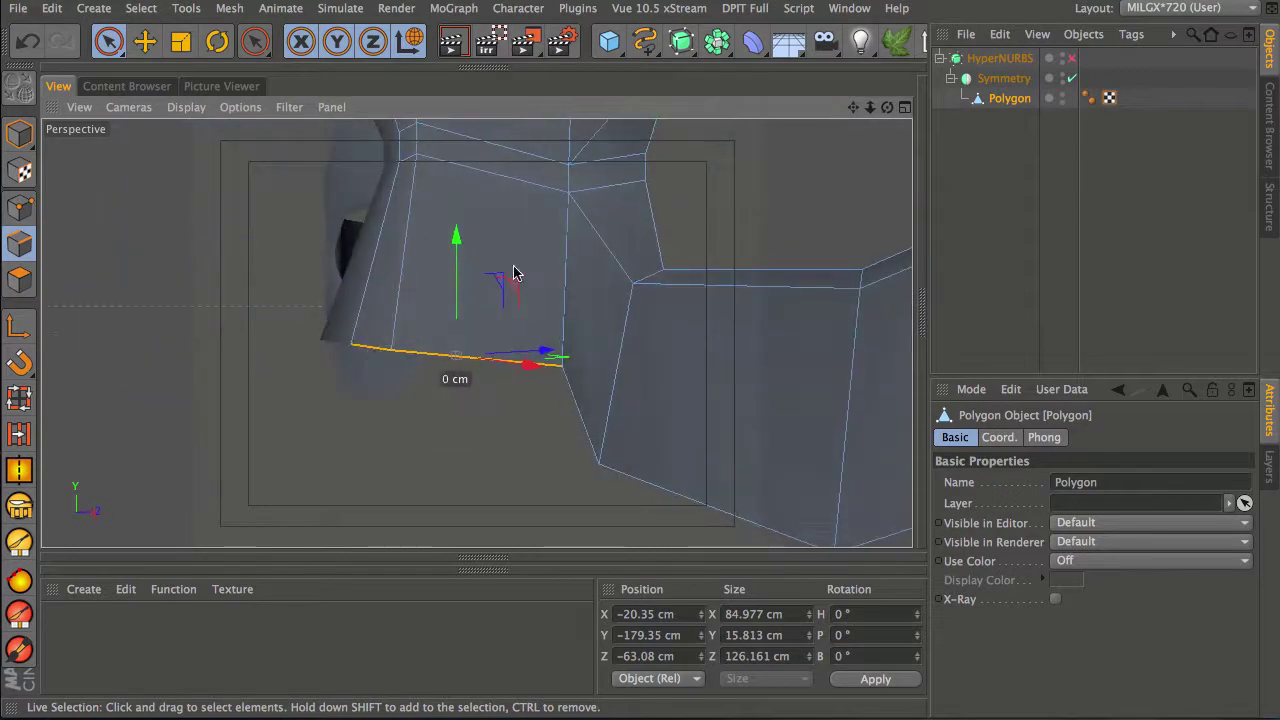
left_click_drag(508, 286, 464, 350, "alt")
left_click_drag(608, 405, 785, 312, "alt")
right_click_drag(639, 333, 540, 370, "alt")
middle_click_drag(523, 399, 518, 369, "alt")
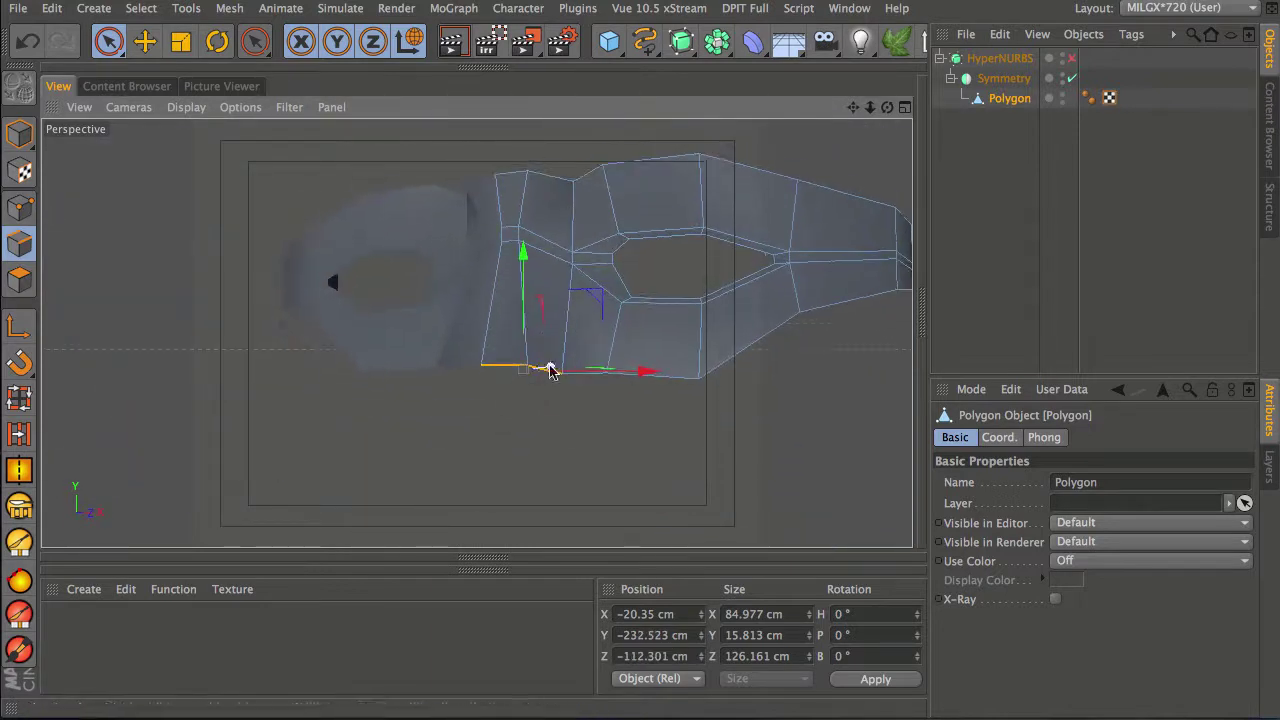
left_click_drag(521, 251, 522, 276)
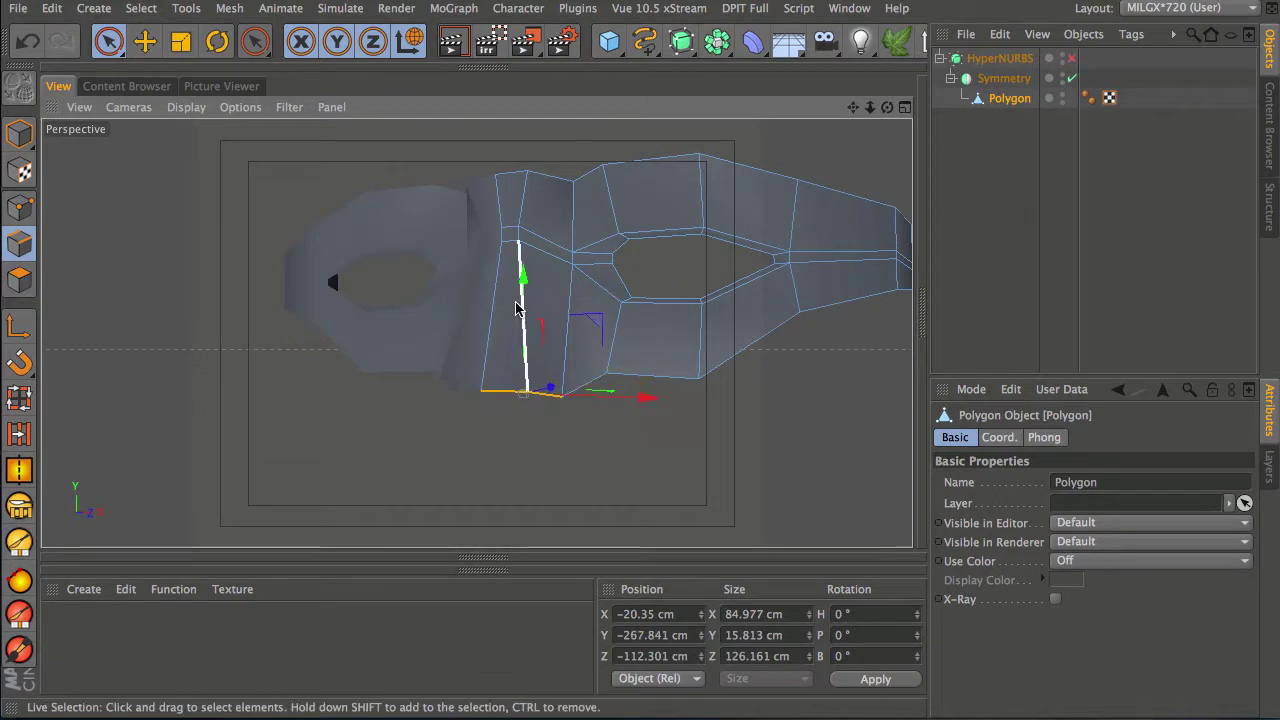
left_click(502, 435)
Step: In point mode, raise the outermost bottom point of the nose slightly and deselect it
left_click(19, 207)
left_click(530, 392)
left_click(562, 396)
left_click_drag(560, 300, 561, 281)
scroll(611, 311, "up", 5)
mouse_move(670, 265)
left_mouse_down("alt")
mouse_move(386, 366)
mouse_move(303, 300)
mouse_move(509, 237)
mouse_move(511, 374)
left_mouse_up("alt")
left_click(720, 480)
left_click_drag(720, 480, 720, 300, "alt")
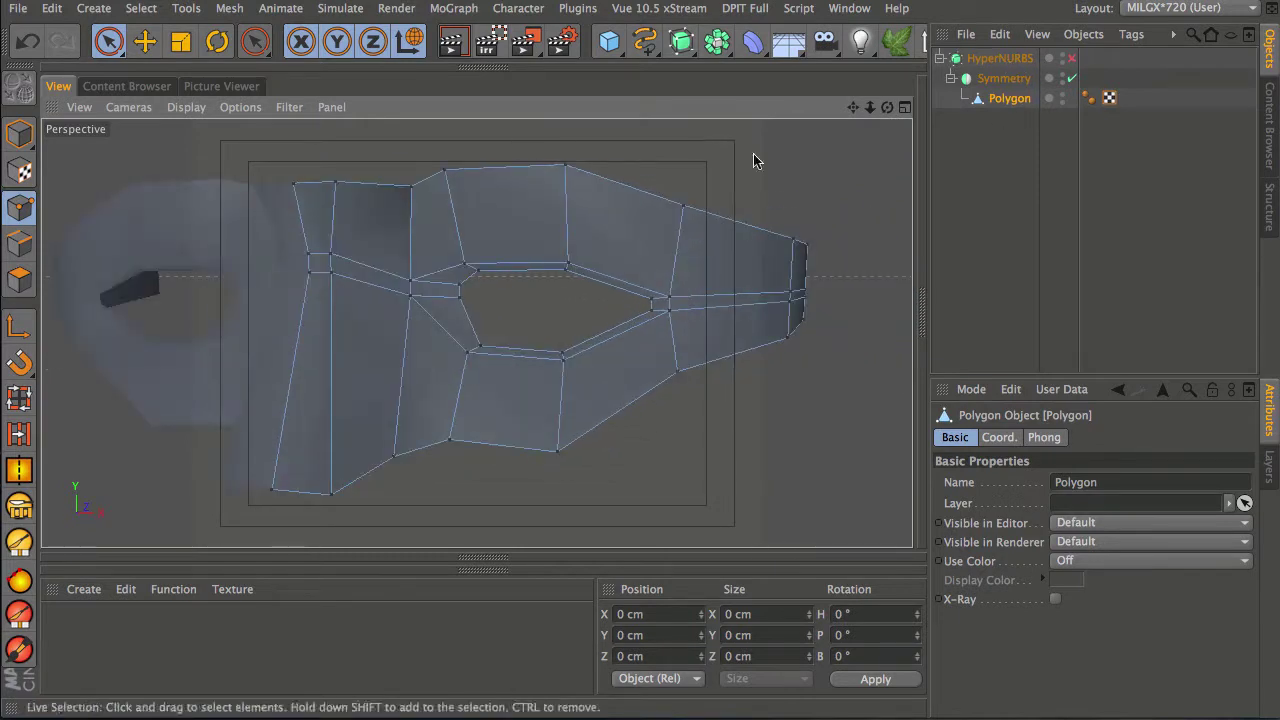
Step: Enable the HyperNURBS smoothing again and select the edges at the mask's outer end in edge mode
left_click(1071, 60)
left_click_drag(494, 418, 727, 295, "alt")
right_click_drag(700, 314, 832, 240, "alt")
left_click(19, 243)
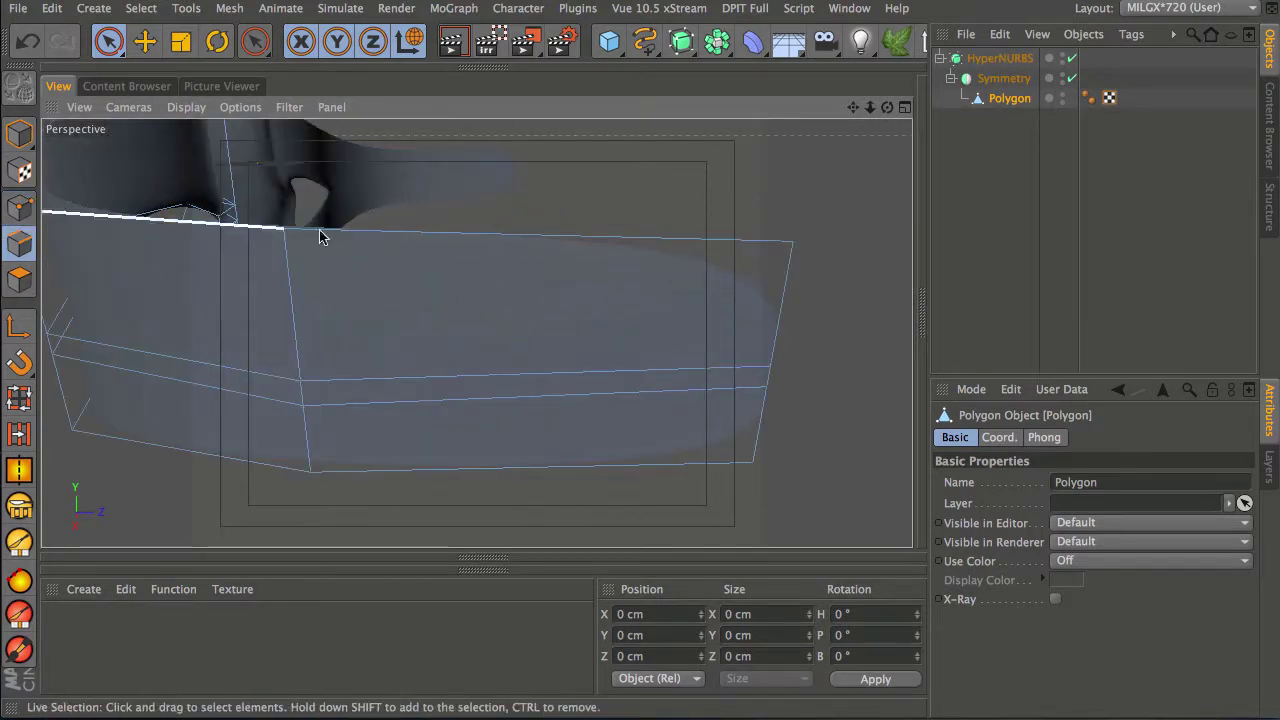
left_click(767, 420)
Step: In the Top view, extrude the end edges backwards in segments, curving the strap inward to about X 269 cm and Z 1152 cm
left_click_drag(529, 371, 714, 354, "alt")
middle_click(686, 379)
middle_click(732, 295)
right_click_drag(754, 266, 692, 297, "alt")
middle_click_drag(692, 290, 621, 430, "alt")
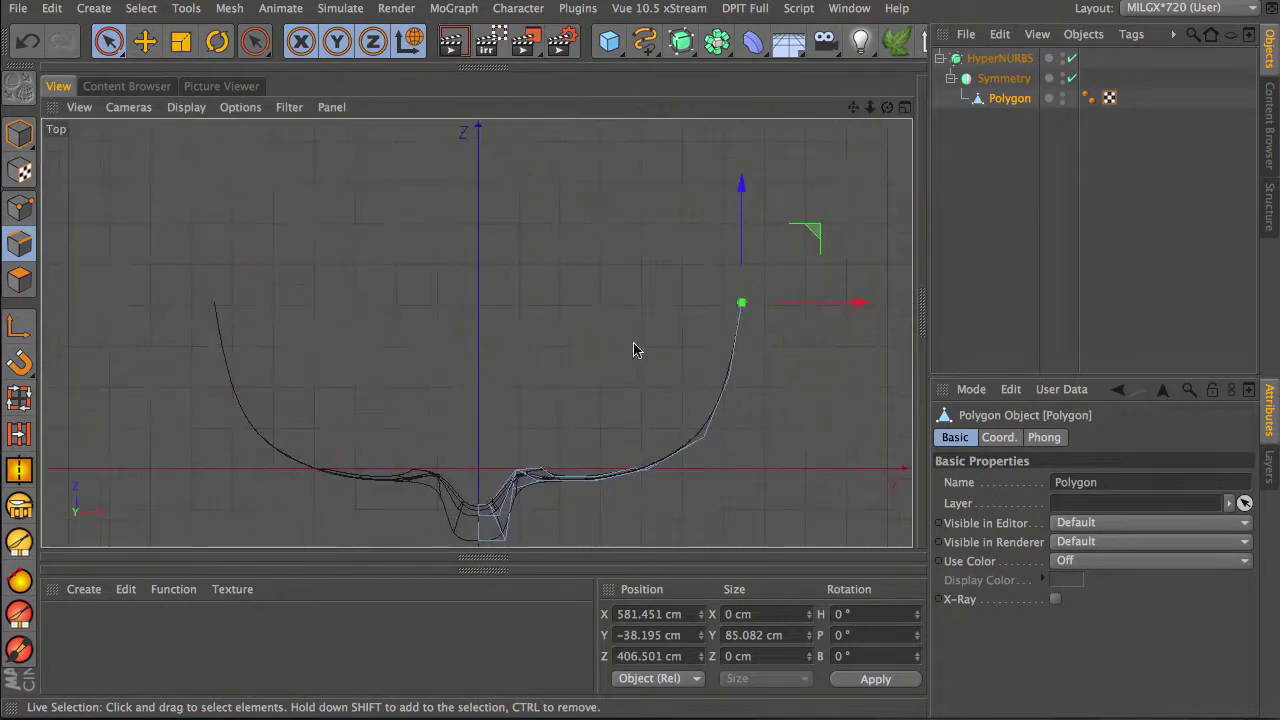
left_click_drag(814, 237, 808, 70)
right_click_drag(693, 261, 596, 326, "alt")
middle_click_drag(615, 295, 559, 381, "alt")
left_click_drag(731, 203, 661, 120)
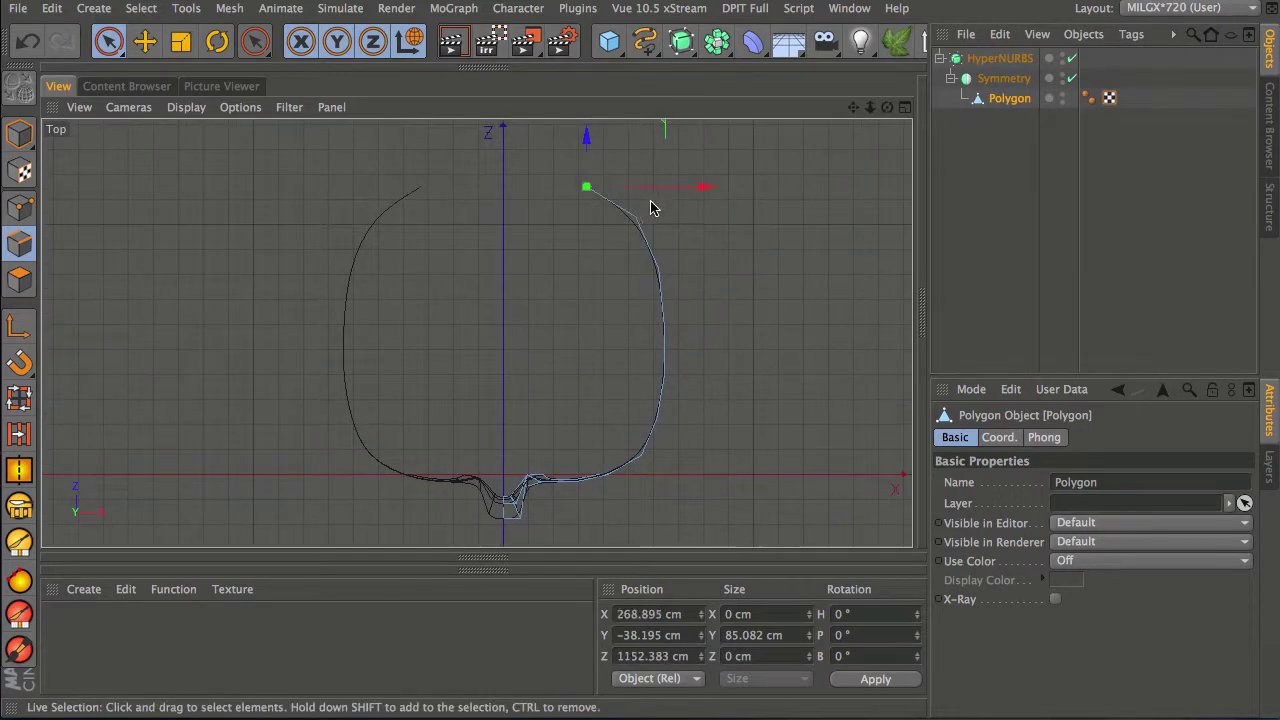
Step: Extrude one more strap segment towards the centre line, to about X -31 cm and Z 1224 cm
middle_click_drag(653, 231, 641, 270, "alt")
right_click_drag(635, 267, 610, 268, "alt")
left_click_drag(649, 168, 611, 155, "ctrl")
Step: In the Front view, enable snapping and move the strap's end edges onto the centre Y axis
middle_click(562, 370)
middle_click(587, 377)
scroll(371, 349, "up", 5)
right_click_drag(541, 244, 580, 236, "alt")
middle_click_drag(288, 241, 834, 396, "alt")
left_click(19, 362)
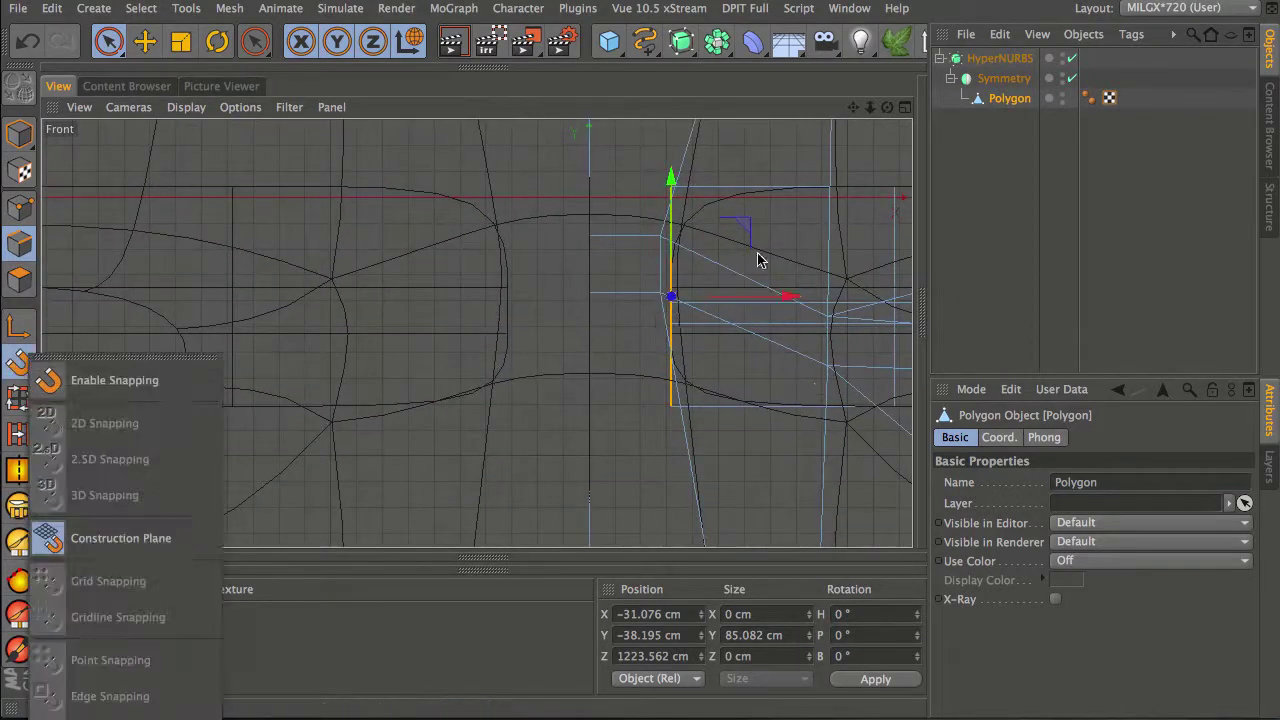
left_click_drag(788, 300, 554, 309)
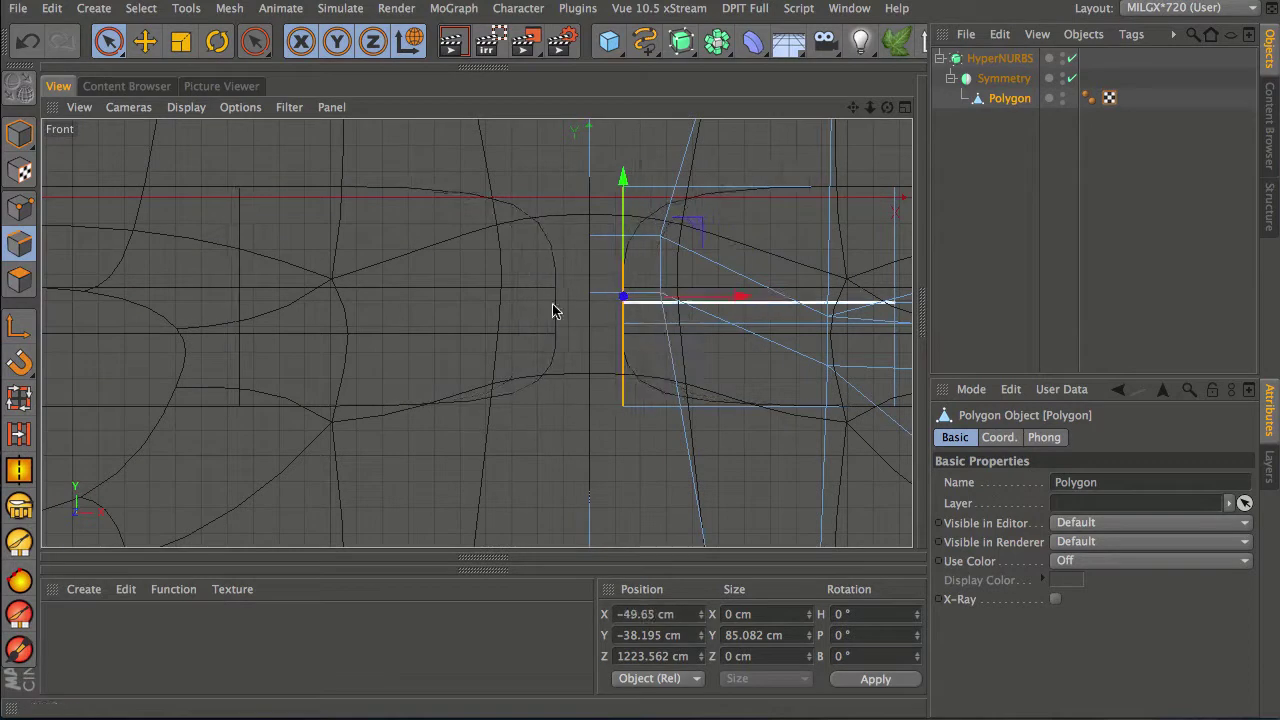
left_click(19, 362)
mouse_move(737, 296)
left_mouse_down()
mouse_move(699, 300)
mouse_move(727, 307)
left_mouse_up()
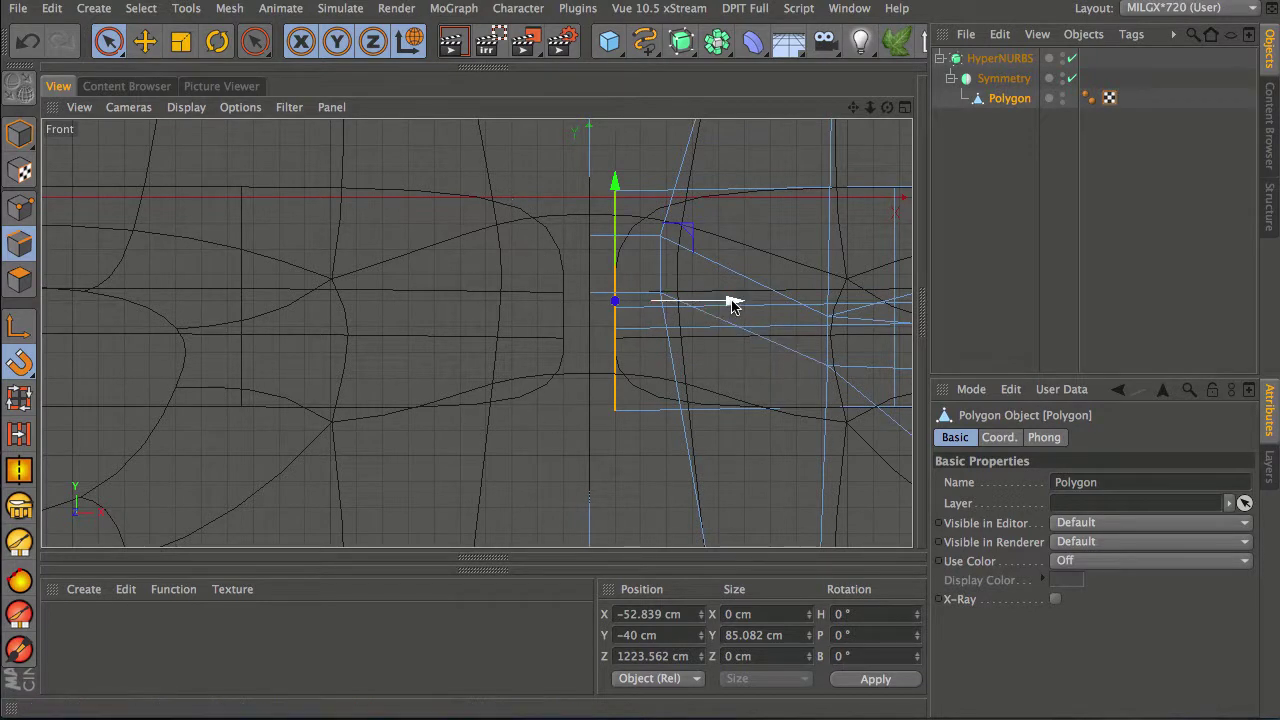
left_click_drag(730, 303, 701, 300)
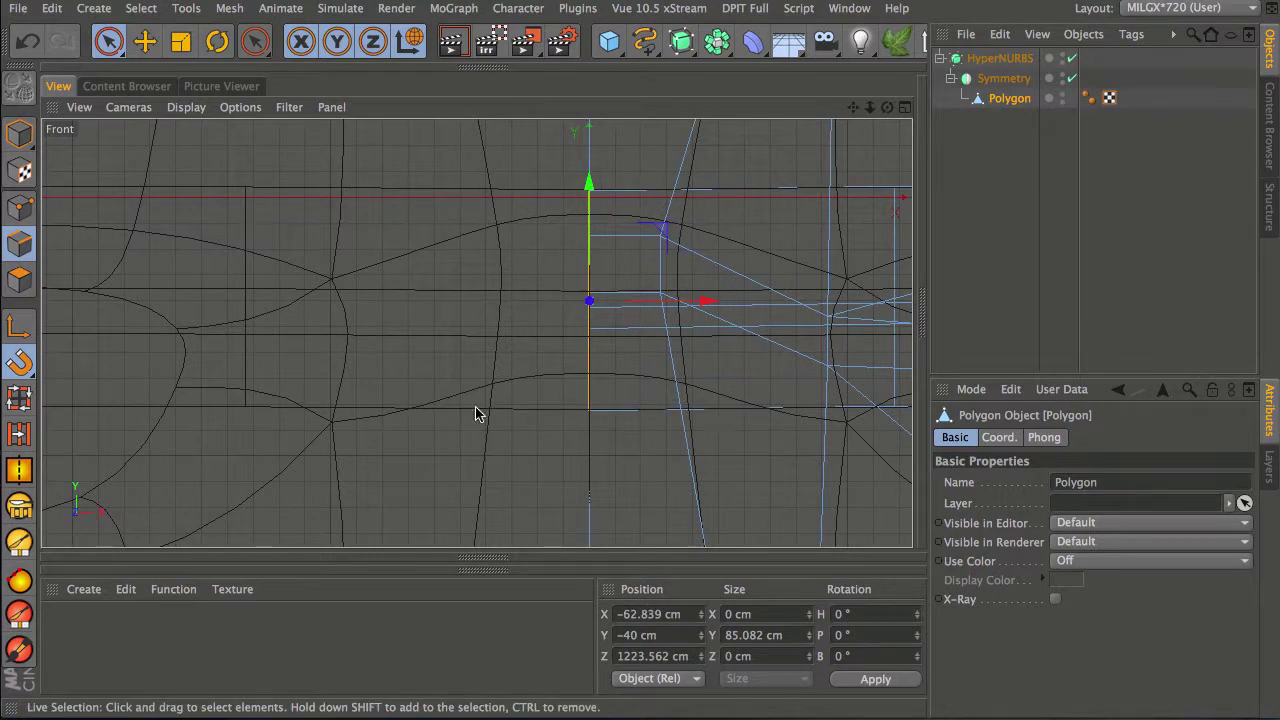
Step: Examine the smoothed mask and its strap from several sides in the Perspective view with nothing selected
middle_click(343, 314)
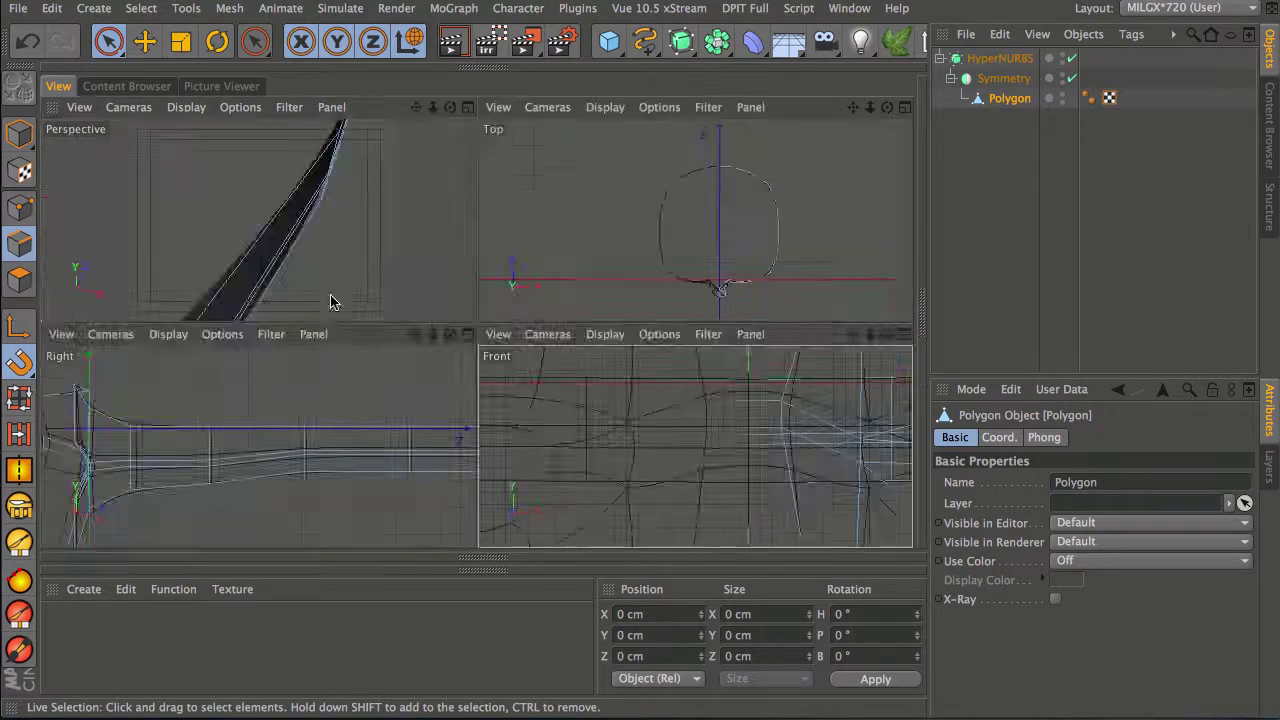
middle_click(343, 314)
right_click_drag(516, 393, 490, 428, "alt")
right_click_drag(586, 349, 504, 398, "alt")
middle_click_drag(500, 369, 566, 448, "alt")
left_click_drag(519, 475, 470, 302, "alt")
middle_click_drag(481, 490, 507, 355, "alt")
right_click_drag(537, 306, 765, 162, "alt")
left_click(978, 152)
left_click_drag(454, 460, 697, 358, "alt")
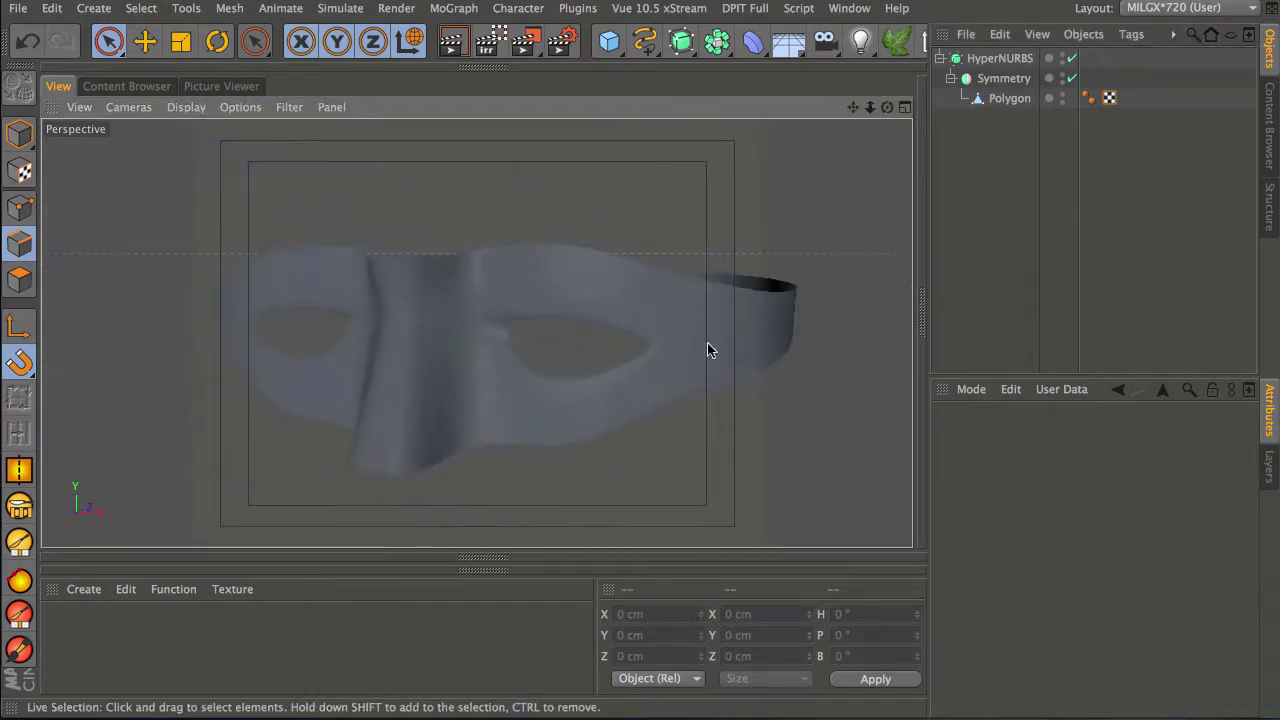
Step: In the Front view, move the mask polygon's upper and outer eye-hole points up to about X 276 cm, Y -18 cm
left_click(1008, 99)
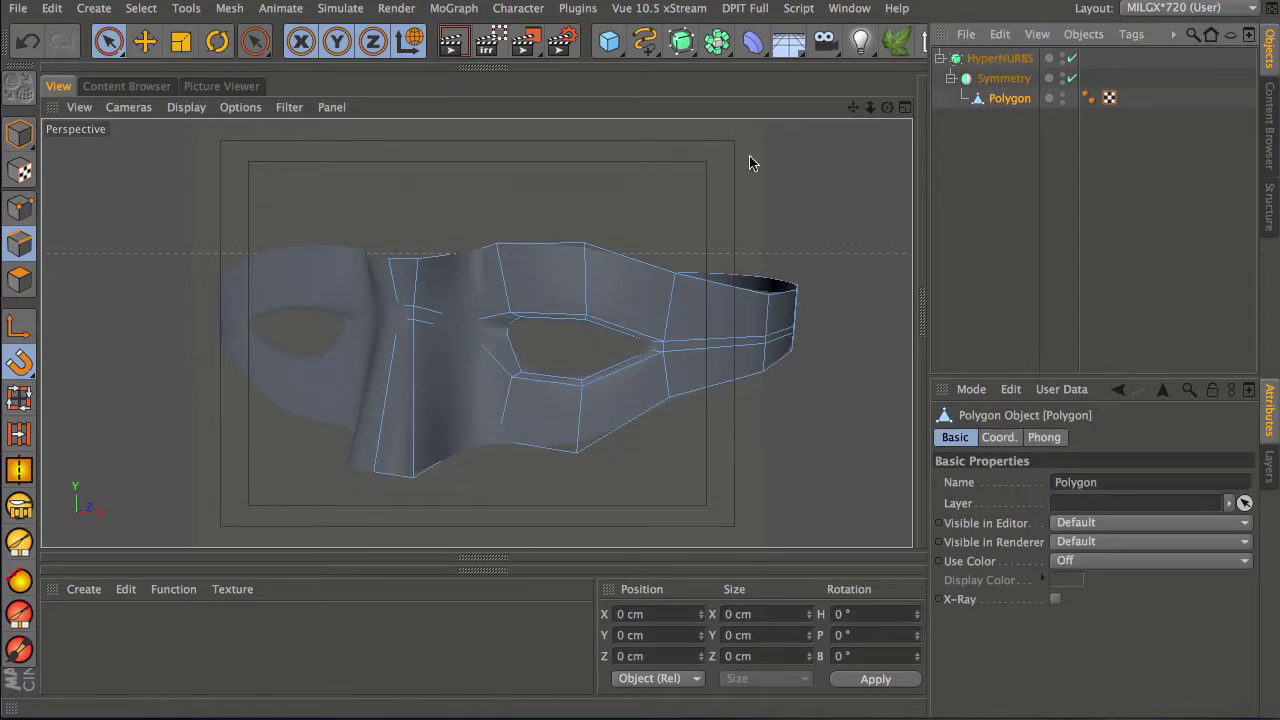
left_click(20, 207)
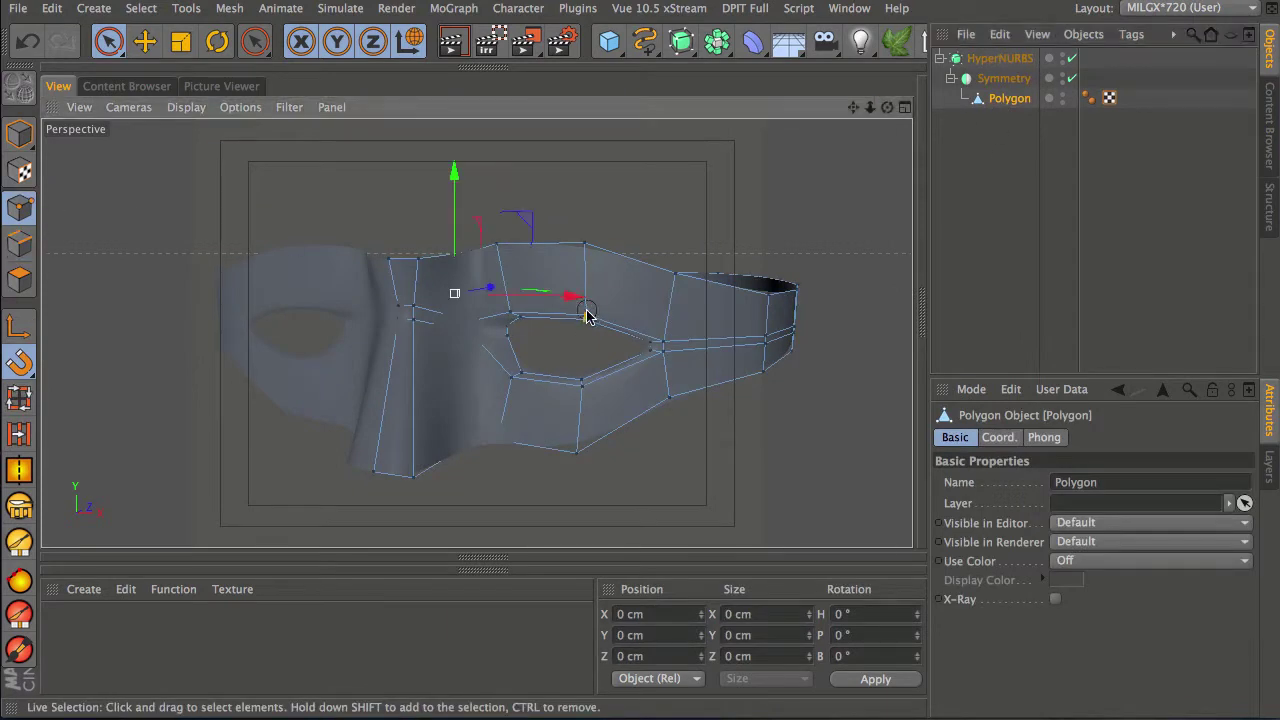
left_click_drag(626, 354, 626, 354)
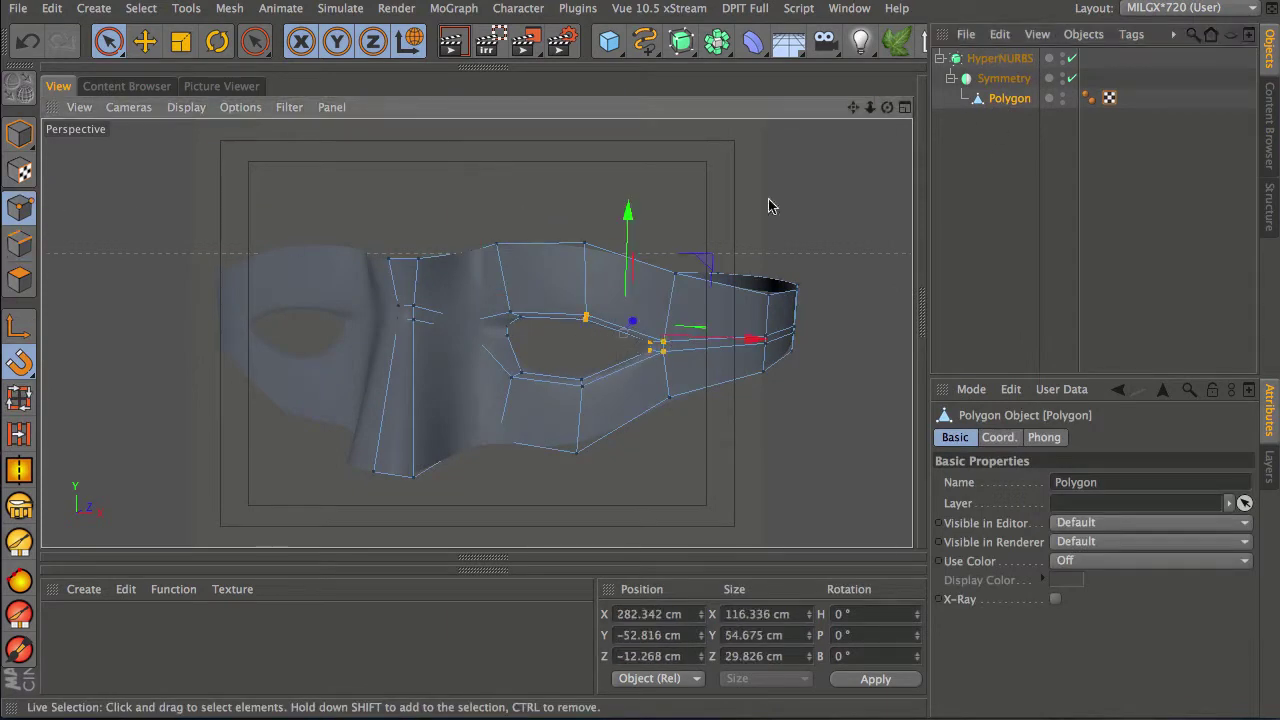
middle_click(679, 279)
middle_click(700, 432)
scroll(718, 383, "down", 6)
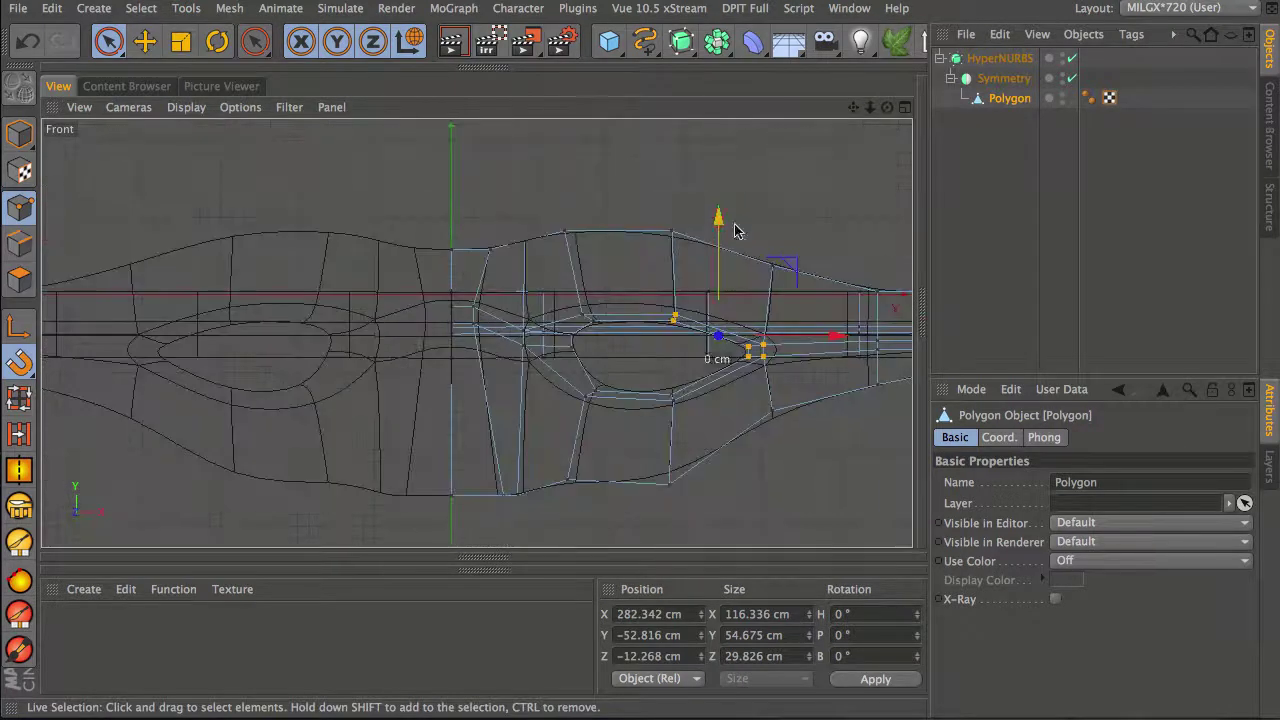
mouse_move(780, 266)
left_mouse_down()
mouse_move(791, 238)
mouse_move(776, 242)
left_mouse_up()
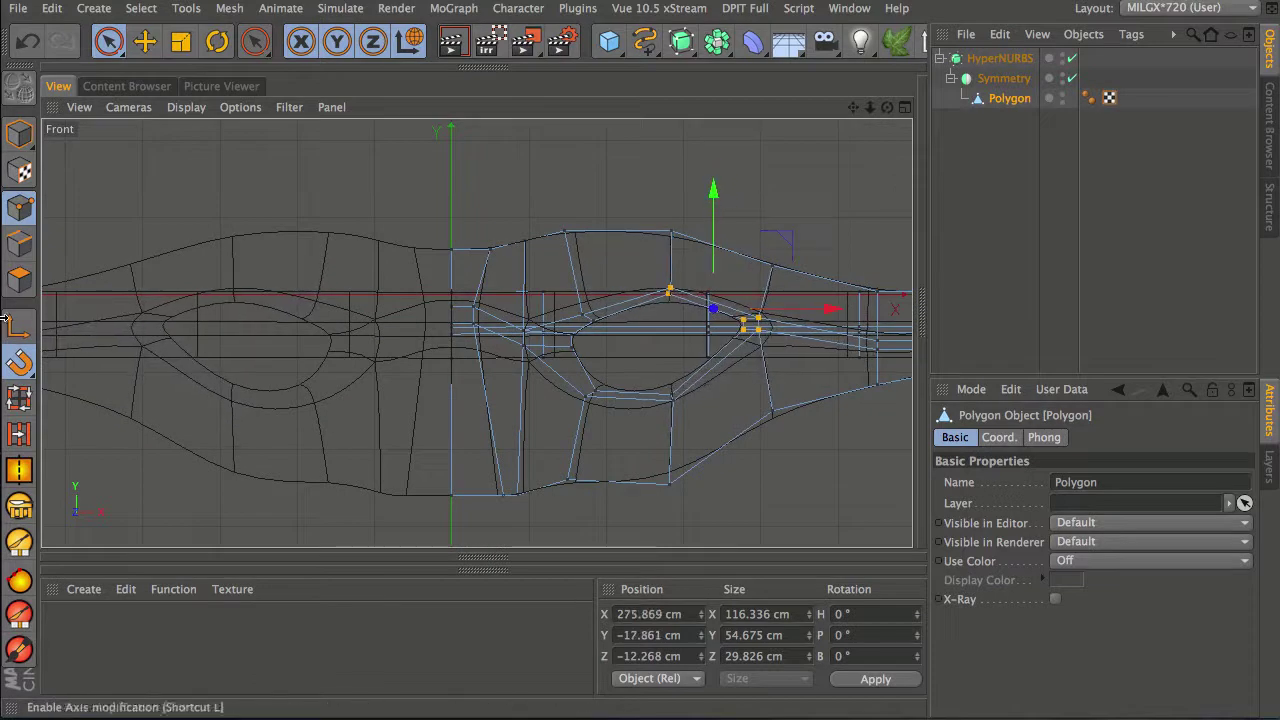
Step: Disable snapping and raise the points at the eye hole's upper inner corner to about X 103 cm, Y -2 cm
left_click(22, 363)
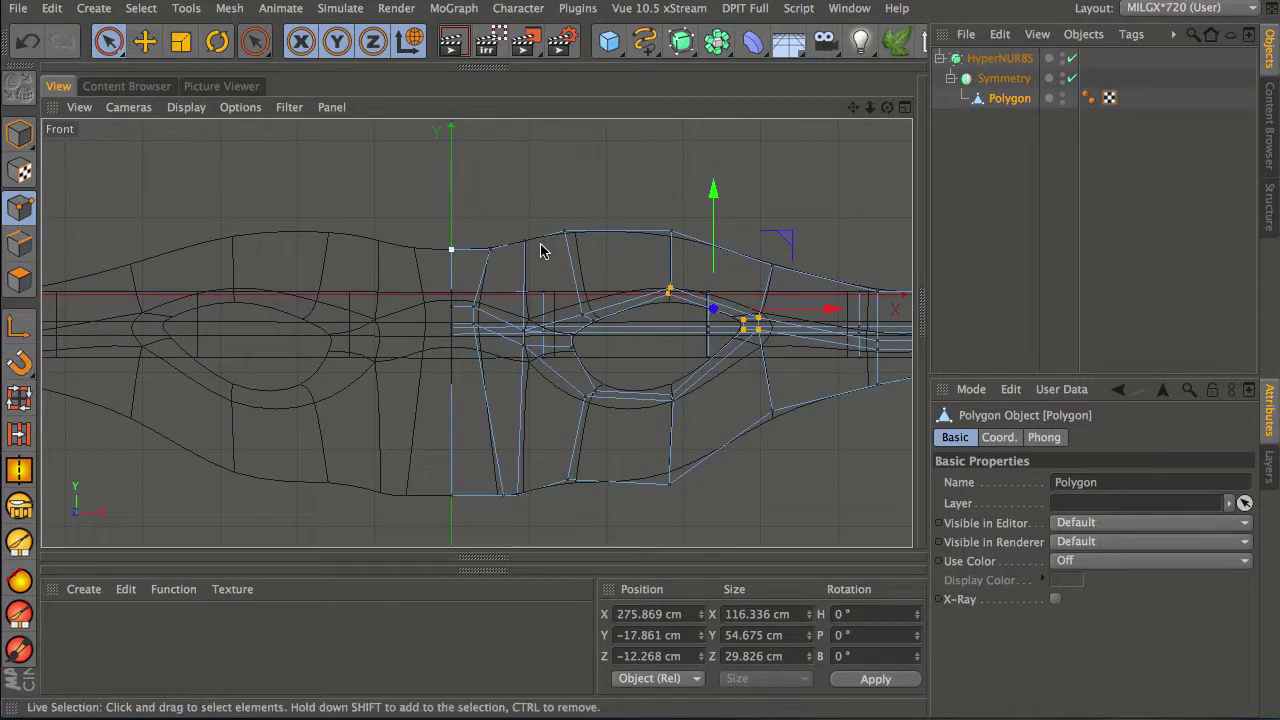
left_click(595, 326)
left_click_drag(657, 246, 651, 200)
middle_click(651, 200)
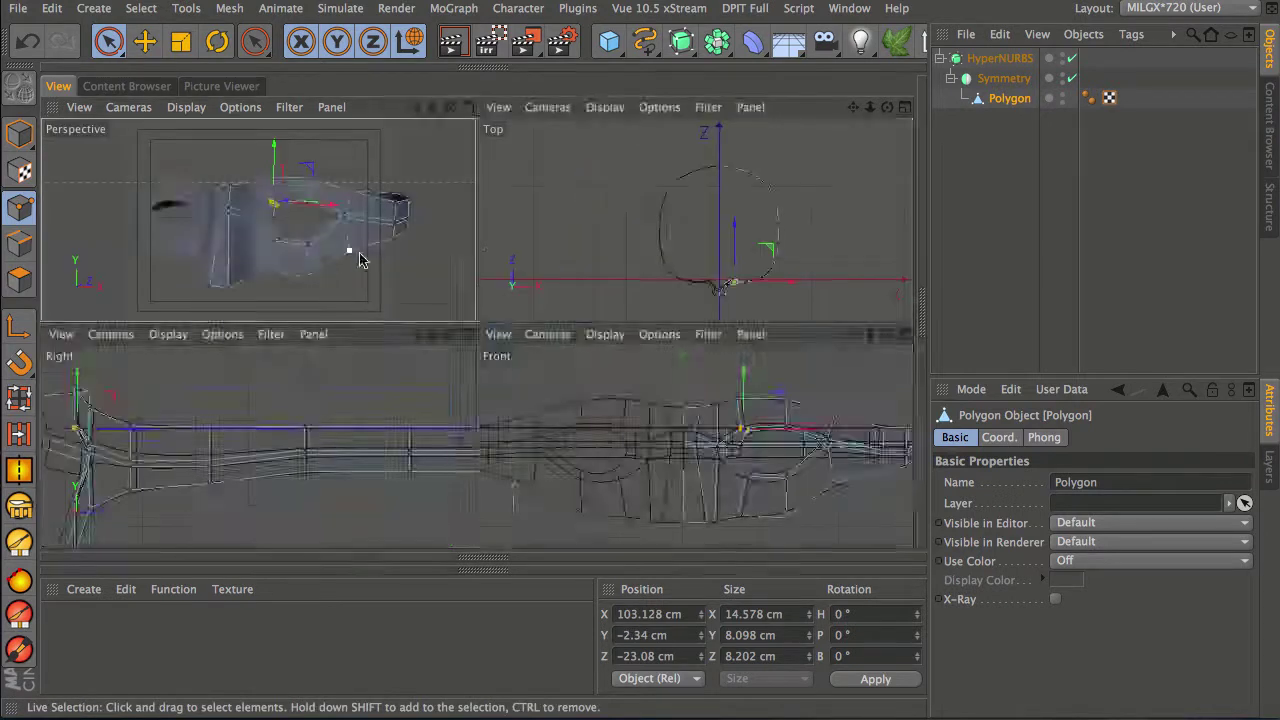
Step: In the Perspective view, raise the eye hole's lower edge points slightly, placing the middle pair at about Y -113 cm
middle_click(334, 257)
left_click(815, 246)
left_click_drag(660, 317, 641, 378, "alt")
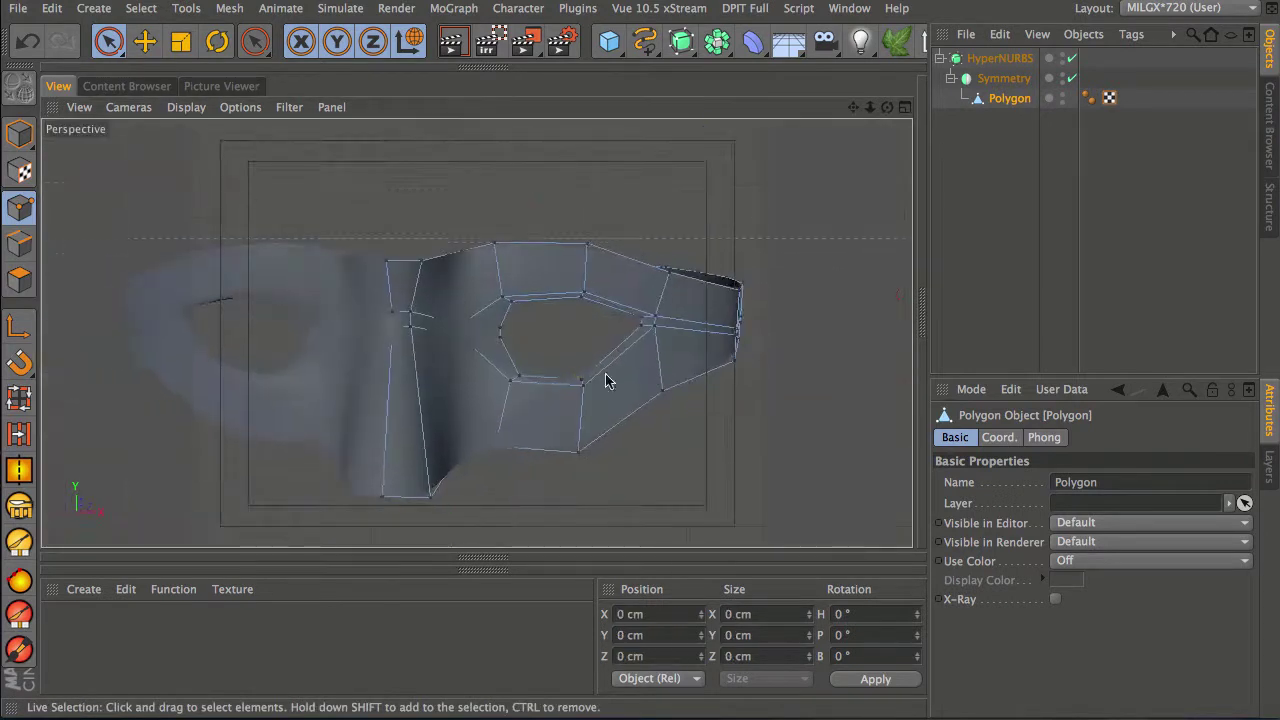
left_click(522, 375)
left_click_drag(594, 308, 667, 302)
left_click(592, 400)
left_click(582, 376)
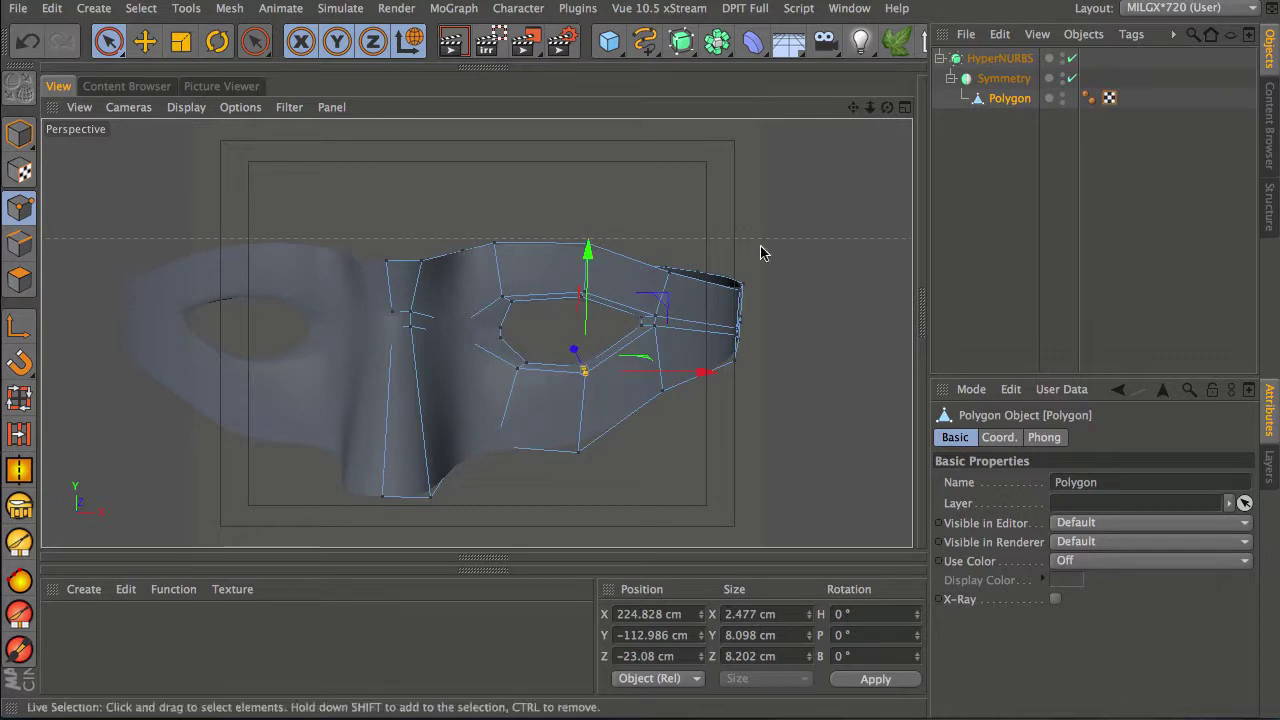
Step: Make the Symmetry object editable so that both mask halves become real geometry
left_click_drag(620, 329, 418, 374, "alt")
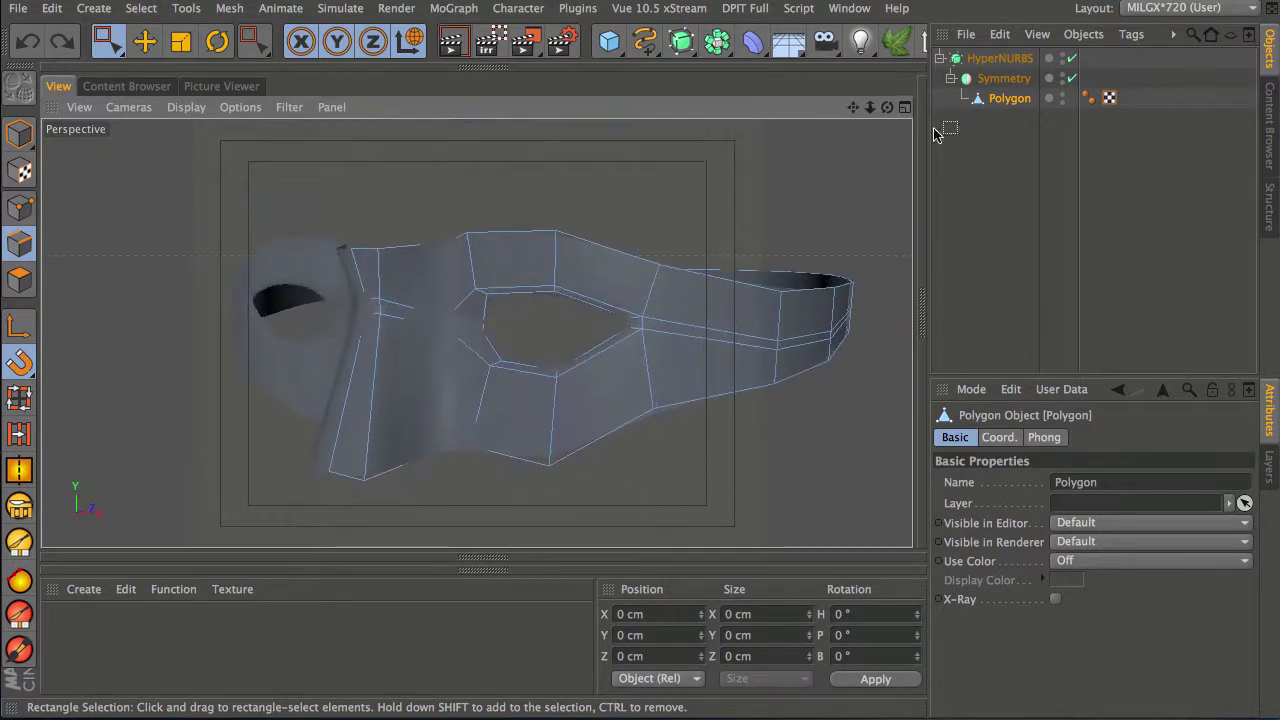
left_click_drag(1026, 143, 979, 72)
key("c")
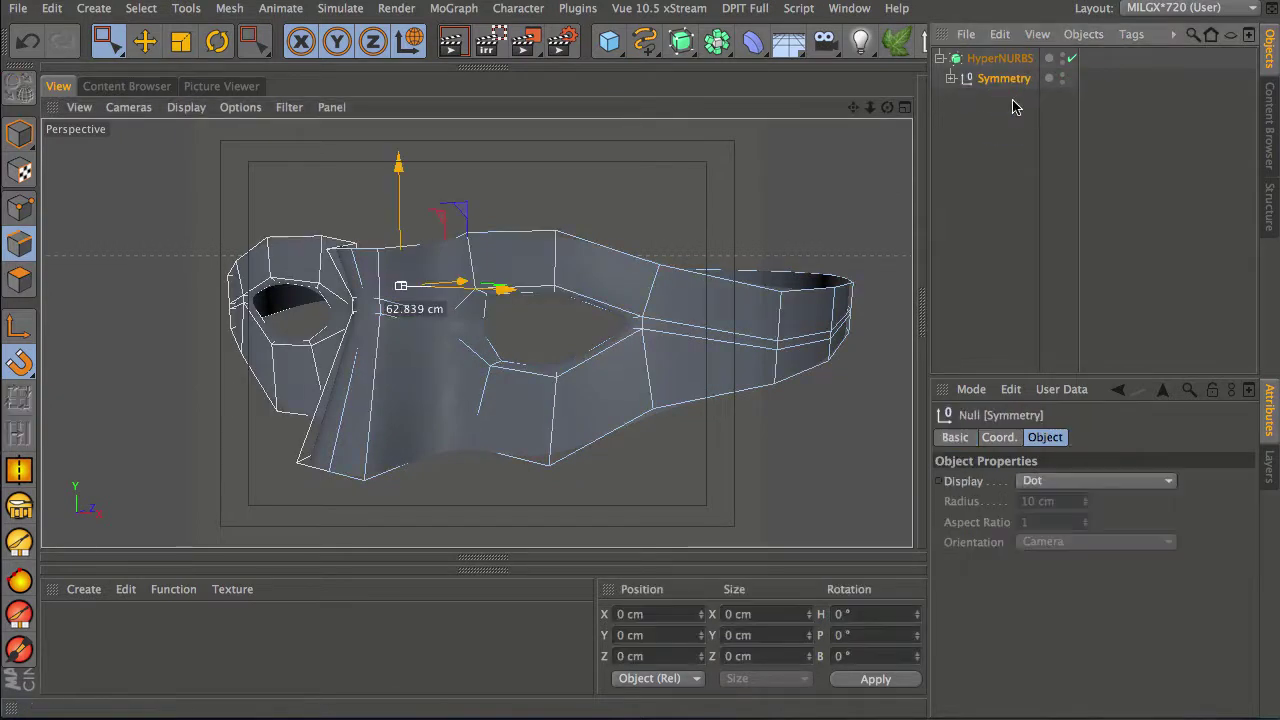
Step: Move the Polygon object out of the Symmetry null directly under HyperNURBS, and delete the empty null
left_click(951, 79)
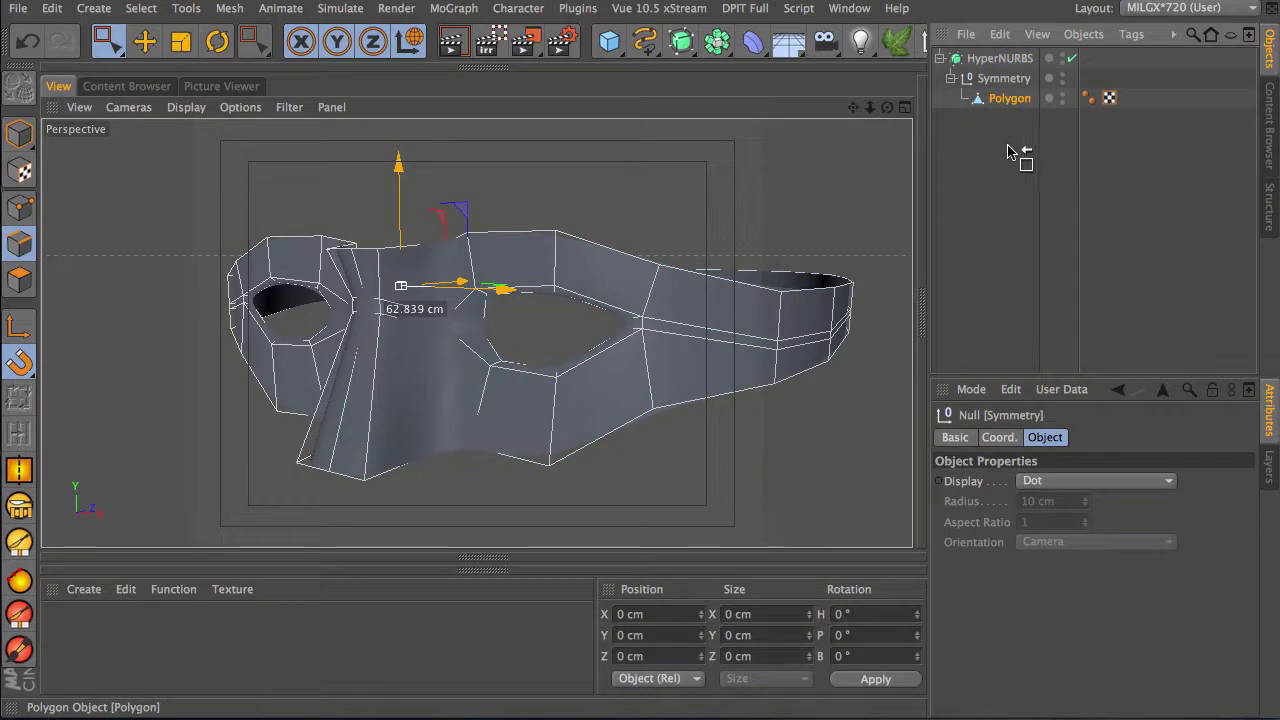
left_click_drag(1010, 62, 1012, 64)
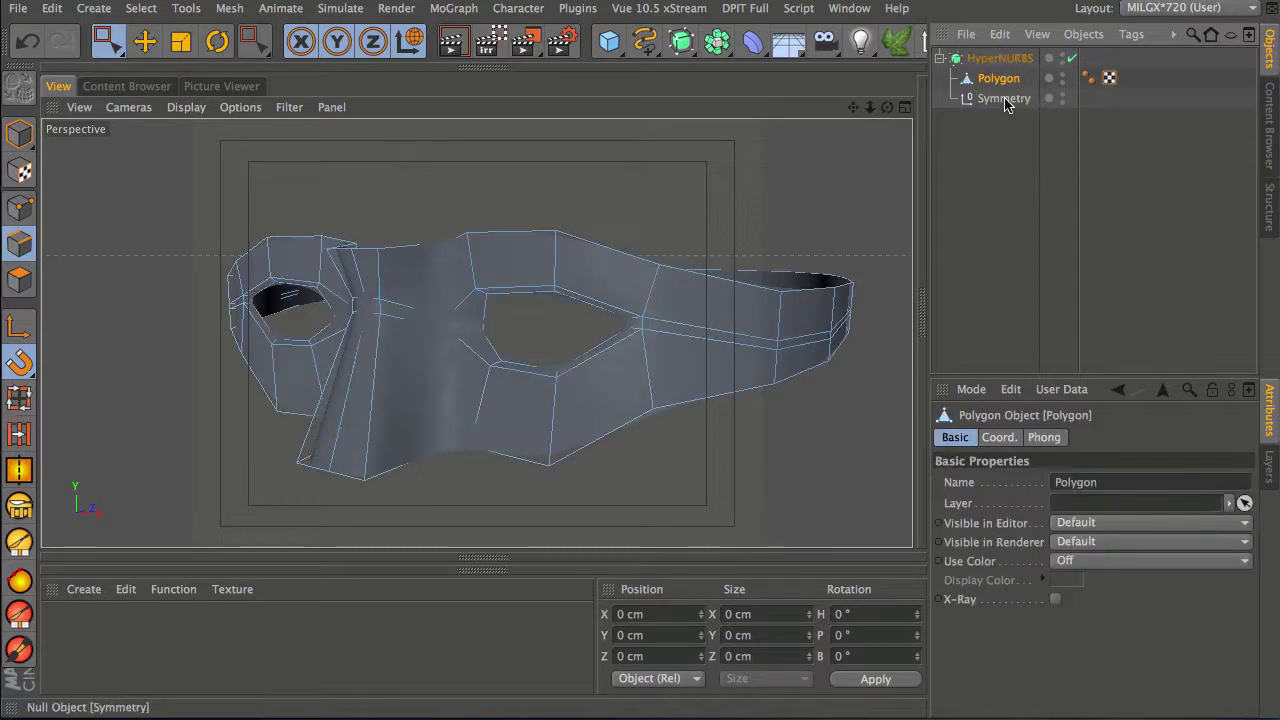
left_click(1004, 99)
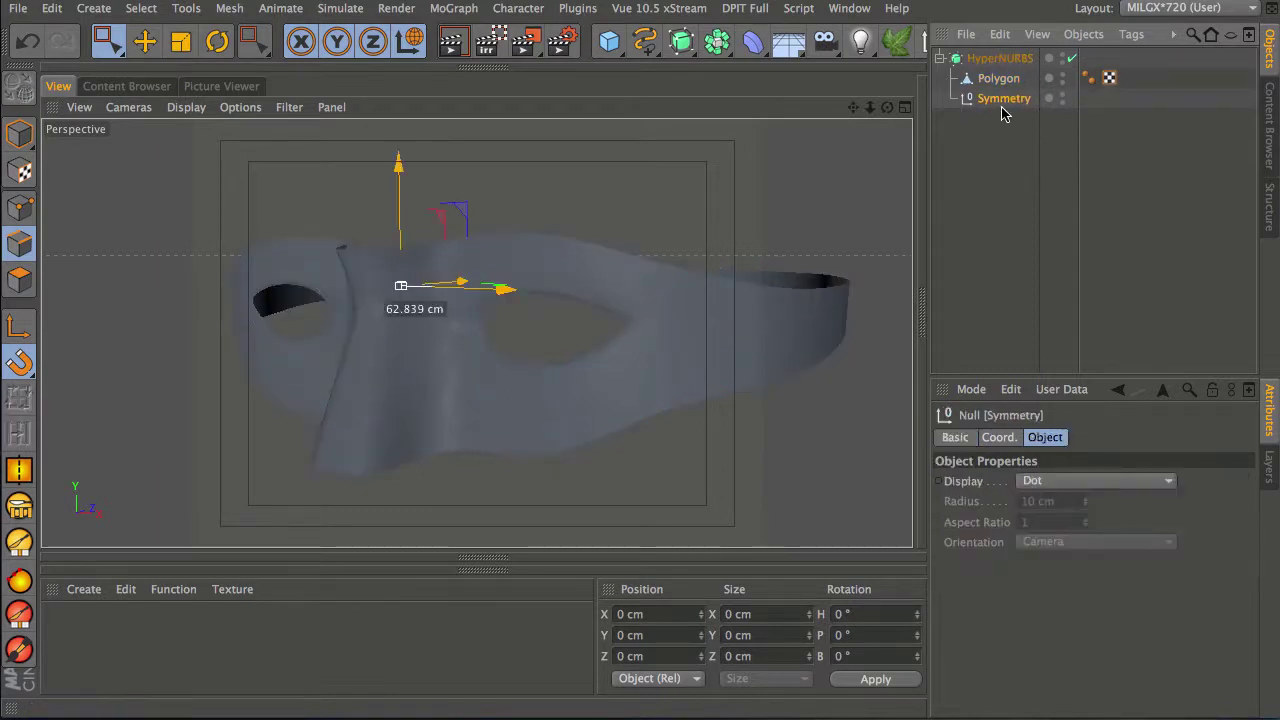
key("Delete")
Step: Select all polygons of the complete mask in polygon mode
left_click_drag(510, 375, 863, 206, "alt")
left_click(998, 78)
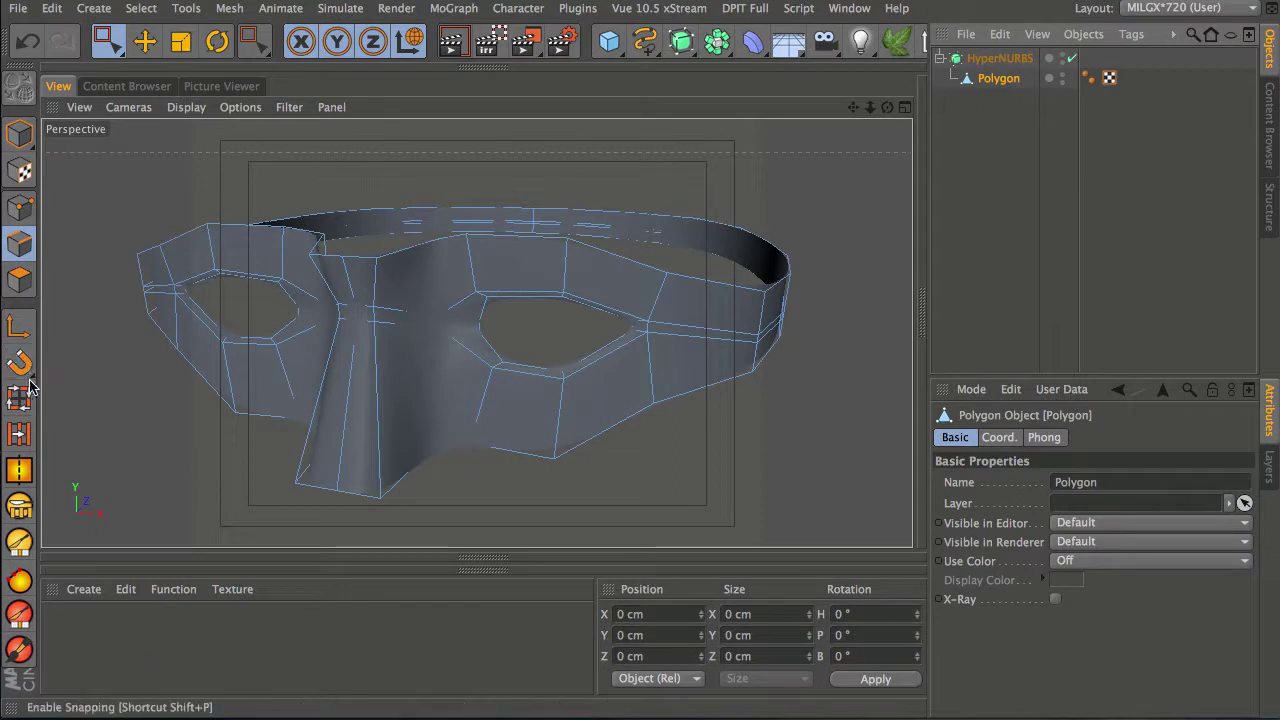
left_click(19, 280)
key("ctrl+a")
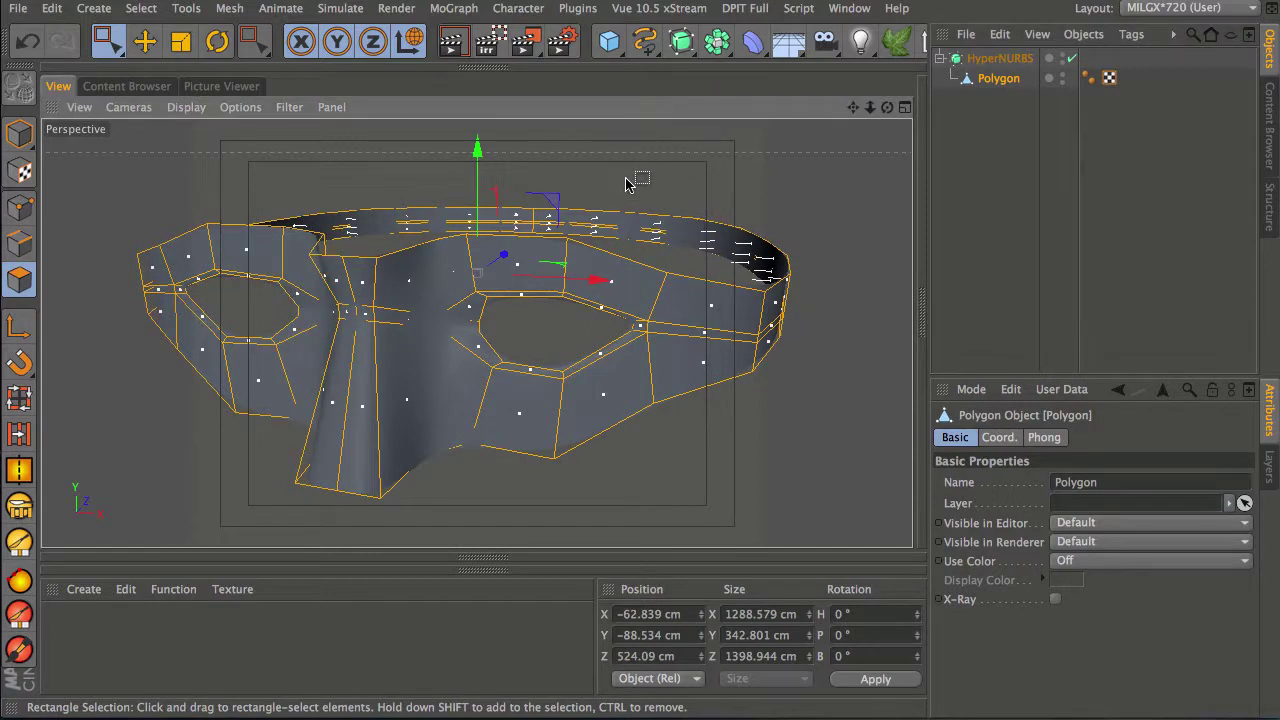
Step: Try to extrude all the mask's polygons with a negative offset of about -20 cm
key("d")
mouse_move(700, 498)
left_mouse_down()
mouse_move(714, 500)
mouse_move(679, 499)
left_mouse_up()
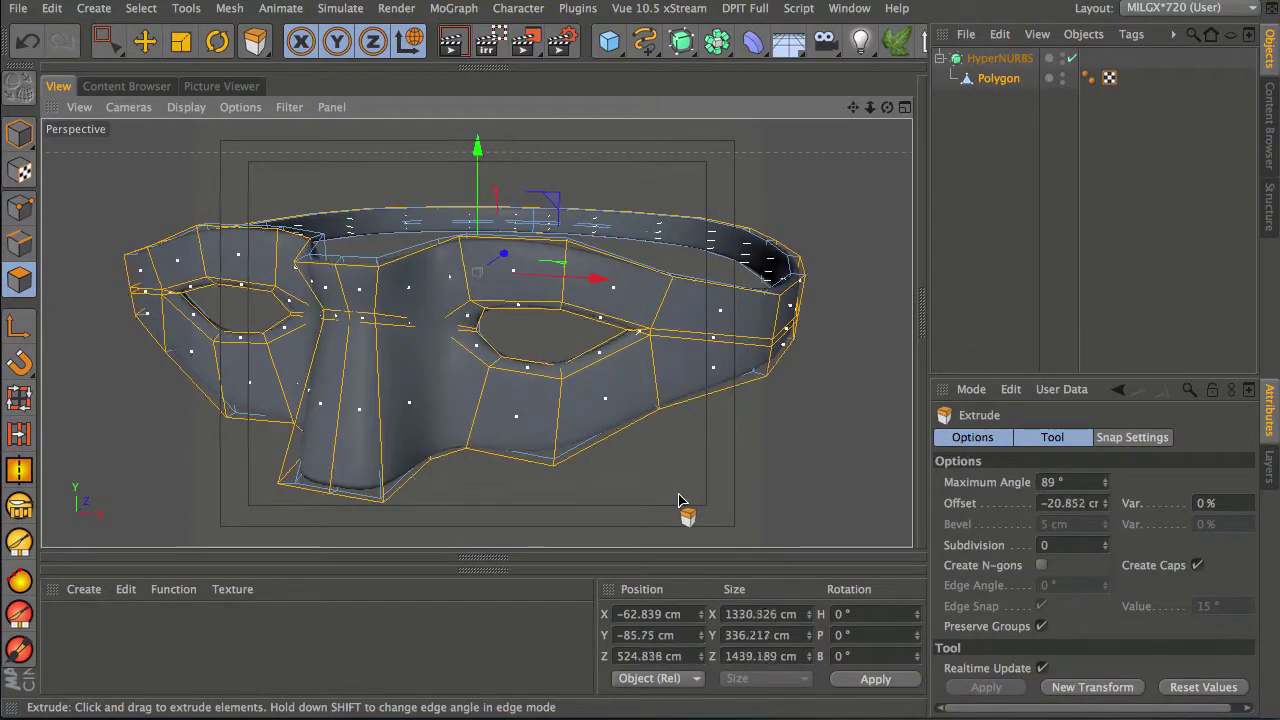
scroll(540, 312, "up", 6)
middle_click_drag(534, 311, 539, 362, "alt")
left_click_drag(572, 268, 623, 241, "alt")
scroll(508, 272, "down", 5)
left_click_drag(422, 473, 454, 357, "alt")
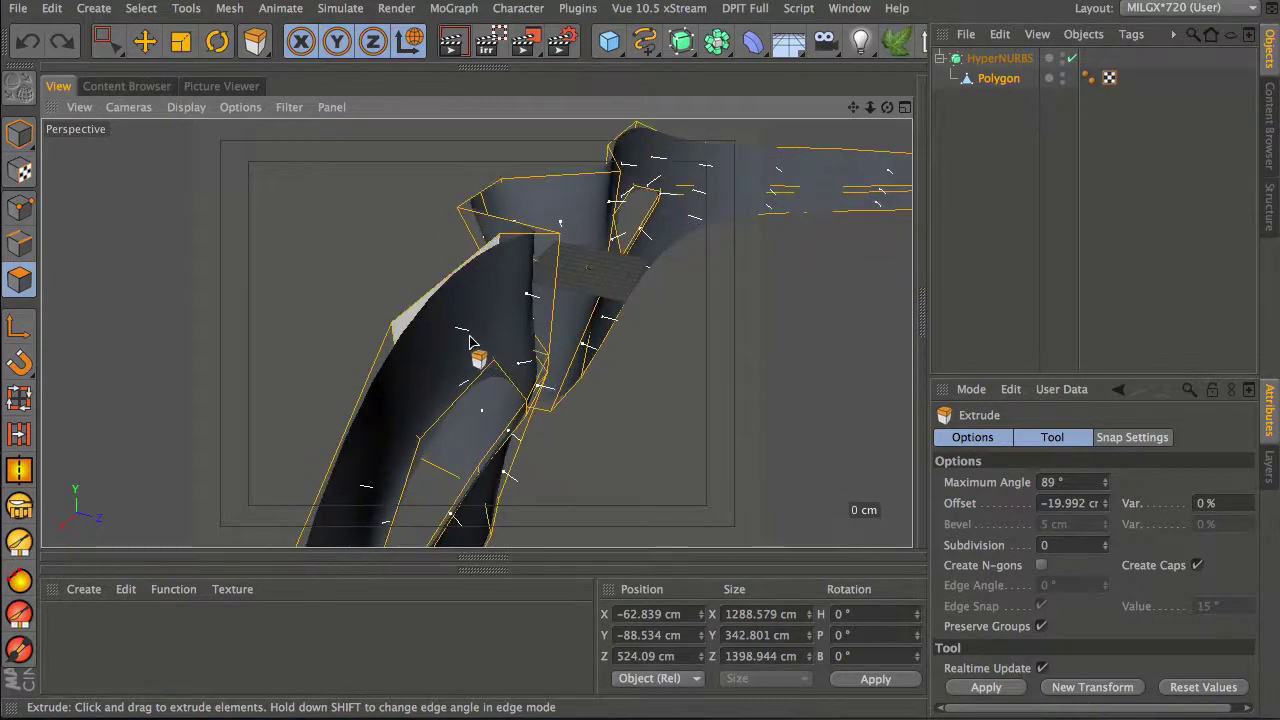
key("0")
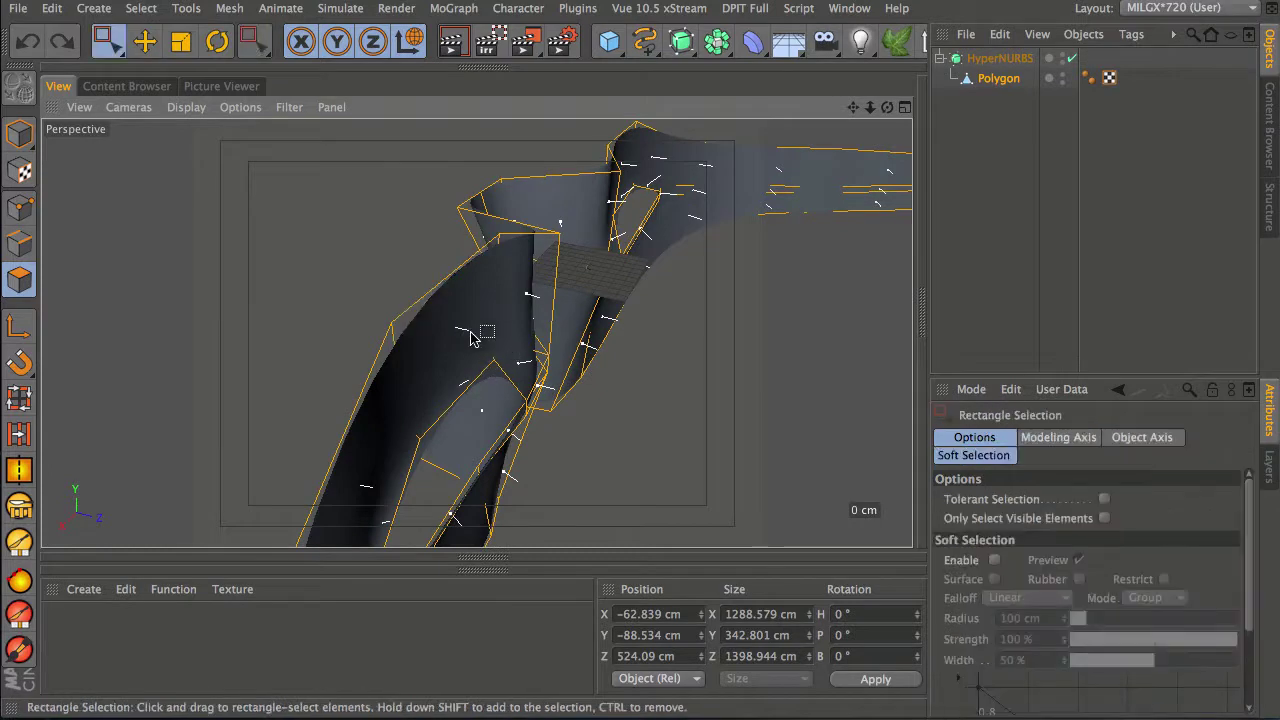
Step: Reverse the normals of all selected mask polygons
left_click_drag(410, 358, 583, 320, "alt")
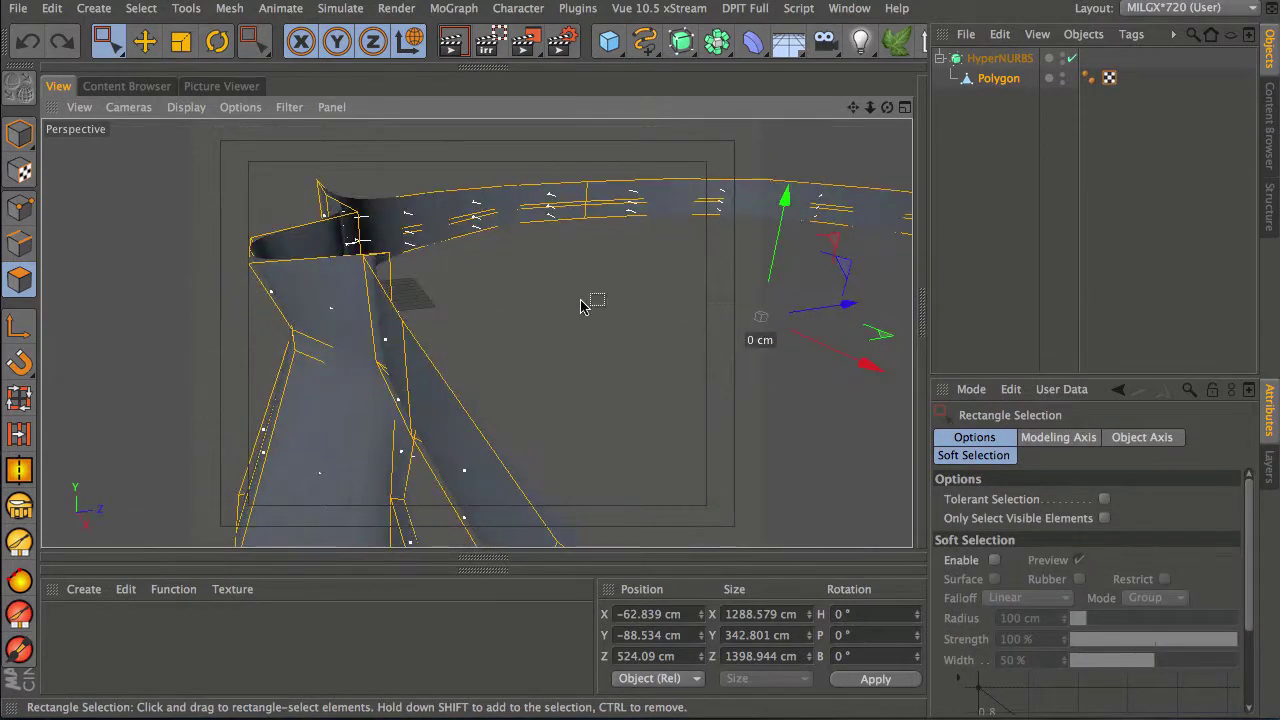
right_click(547, 152)
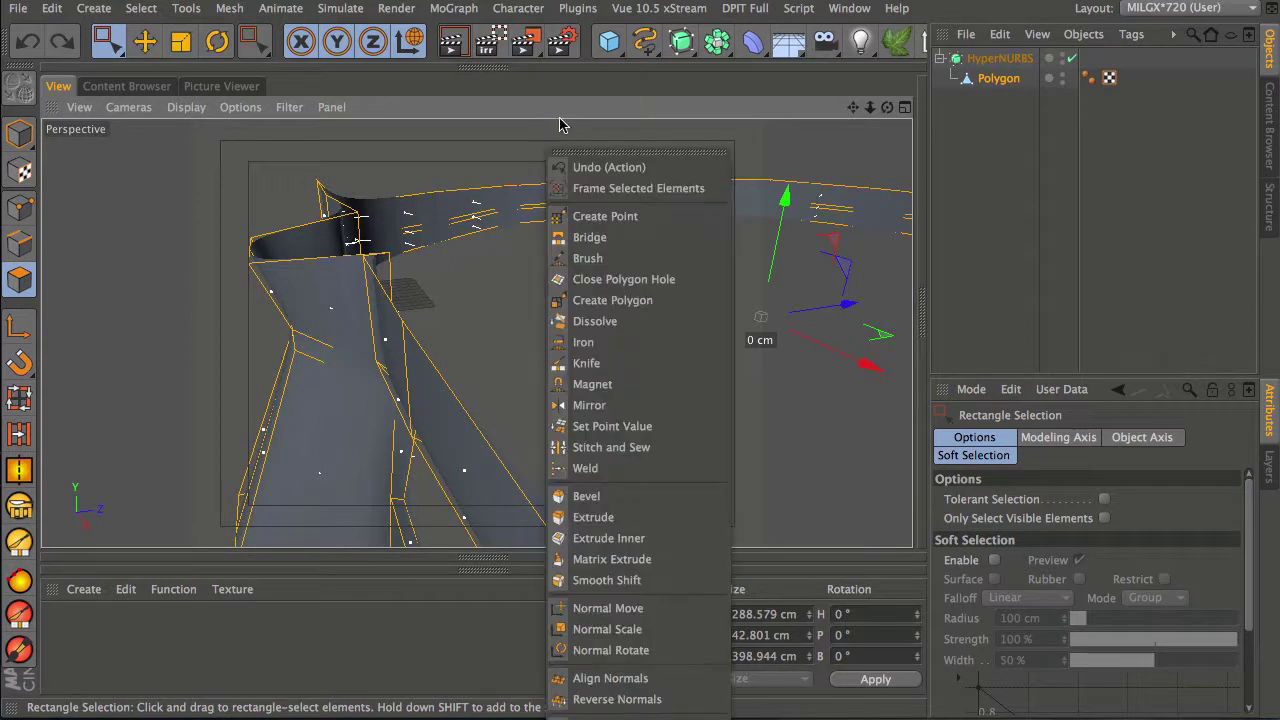
left_click(638, 699)
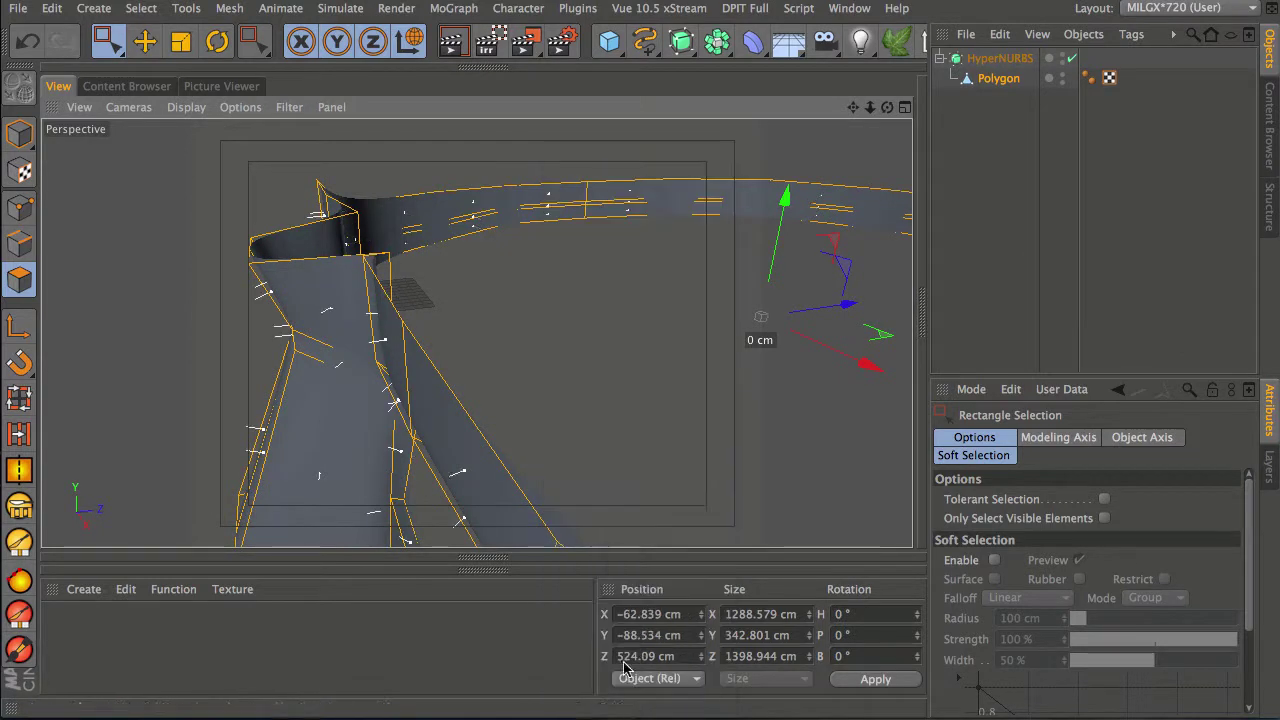
left_click_drag(499, 453, 540, 363, "alt")
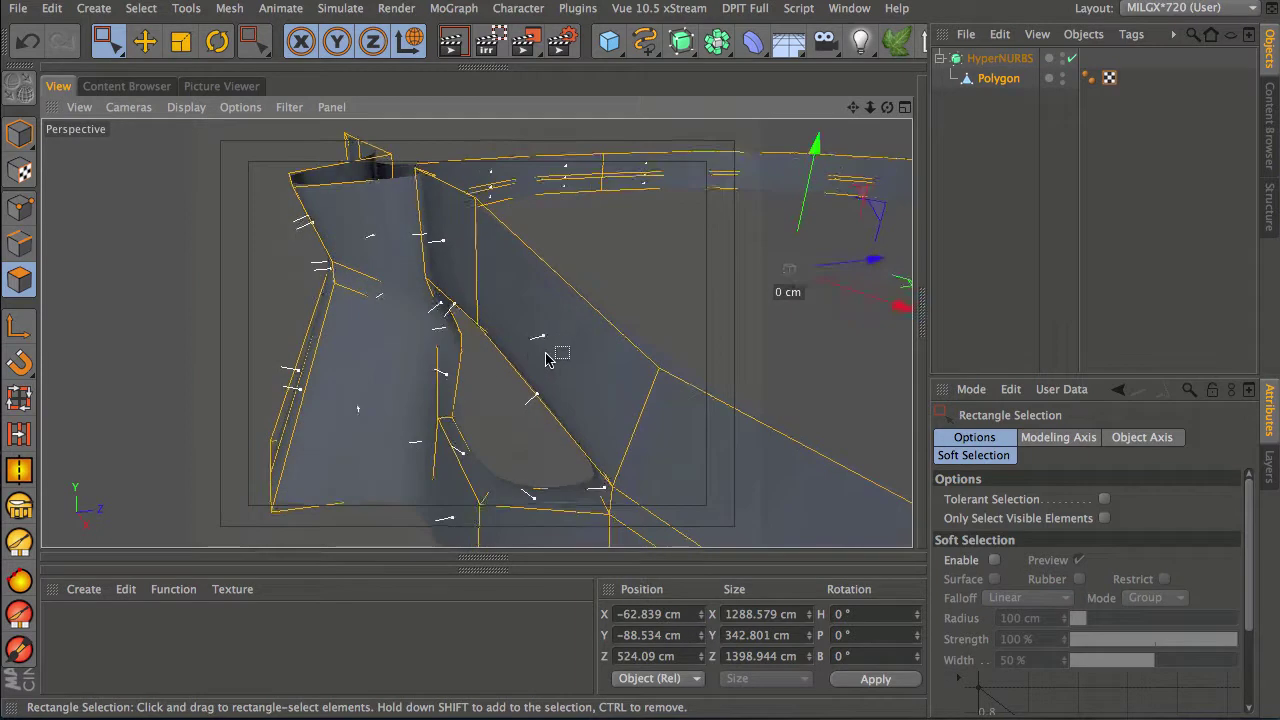
Step: Extrude all the mask's polygons by about 9.8 cm to give the mask thickness
key("d")
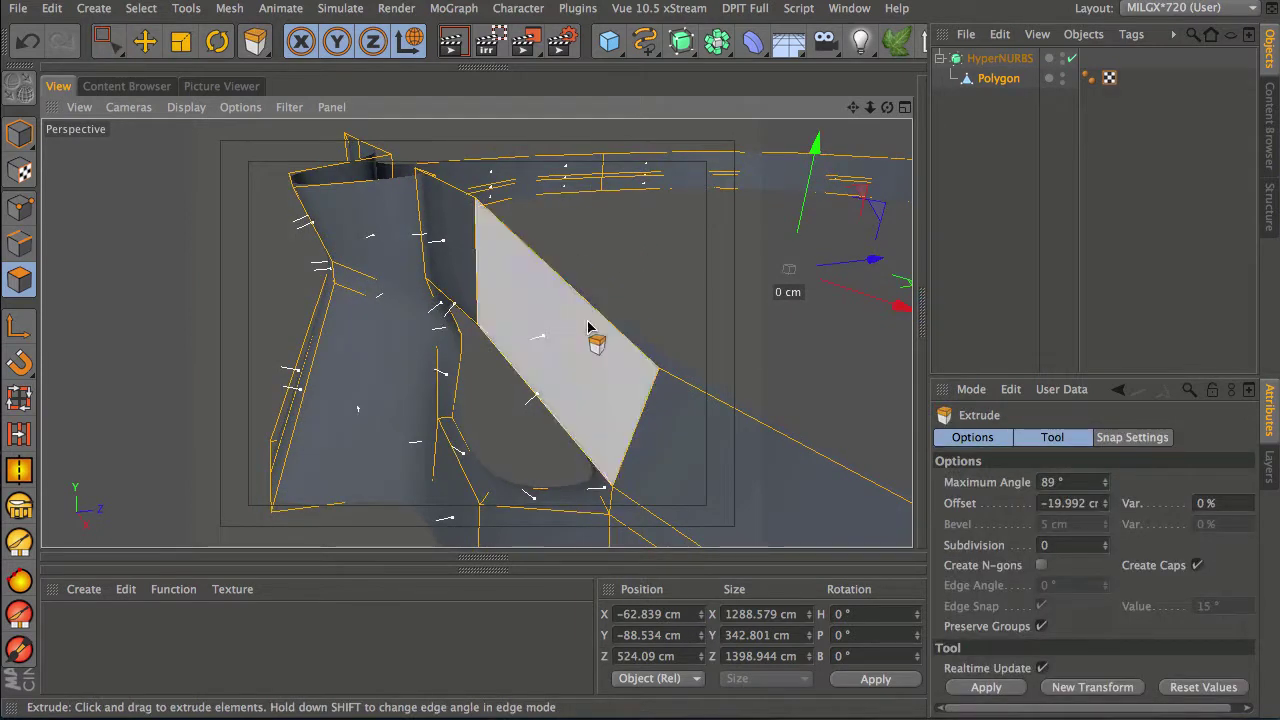
left_click_drag(626, 267, 724, 221)
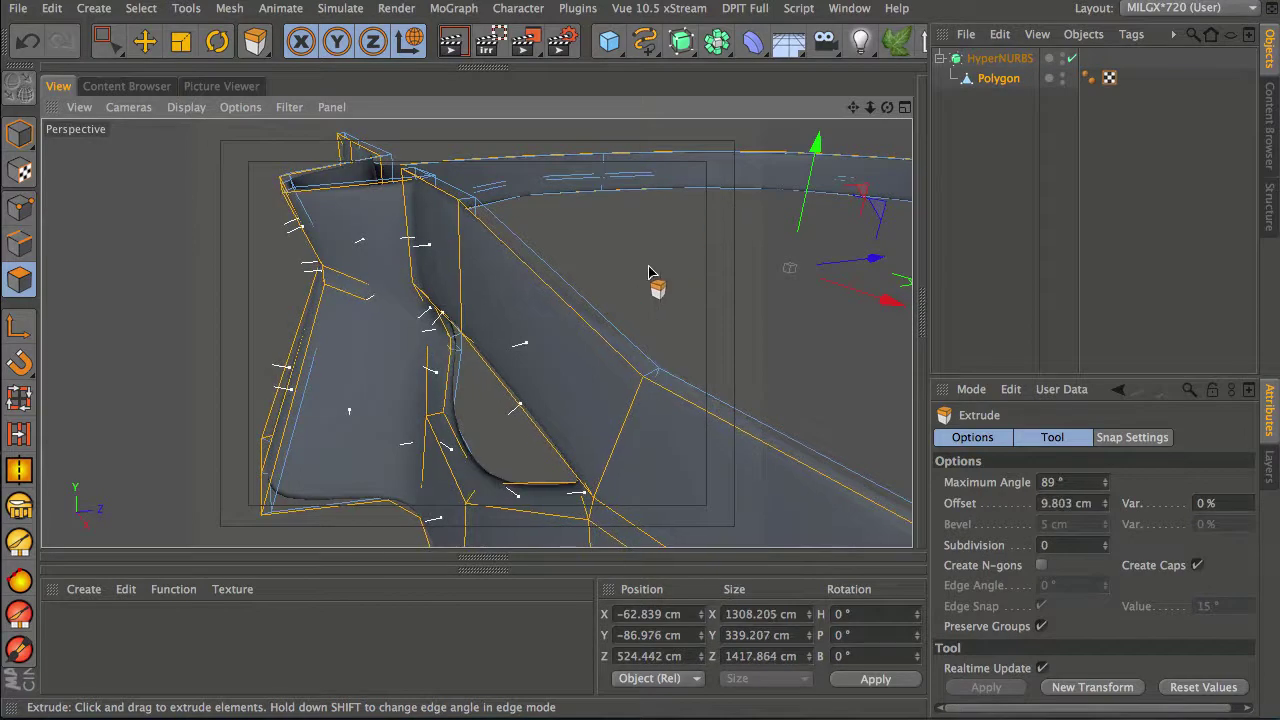
key("space")
Step: Examine the thickened mask's smoothed edges around the nose and strap with the polygons deselected
left_click(690, 228)
left_click_drag(690, 228, 664, 294, "alt")
left_click(975, 150)
scroll(650, 318, "down", 5)
left_click_drag(525, 383, 296, 277, "alt")
scroll(527, 367, "up", 4)
left_click_drag(548, 357, 651, 300, "alt")
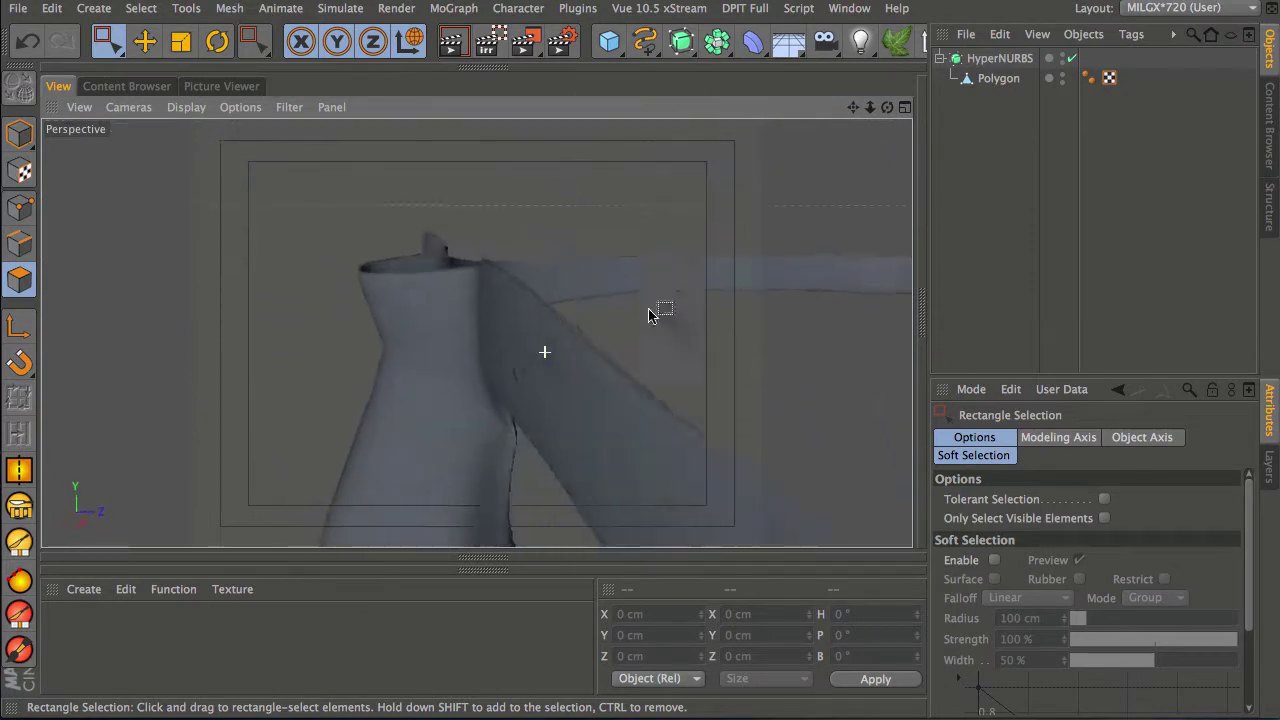
left_click(1000, 58)
left_click_drag(540, 340, 510, 370, "alt")
left_click_drag(558, 334, 652, 352, "alt")
Step: Loop-select the strip of polygons running along the upper rim of the mask and strap
left_click(1010, 82)
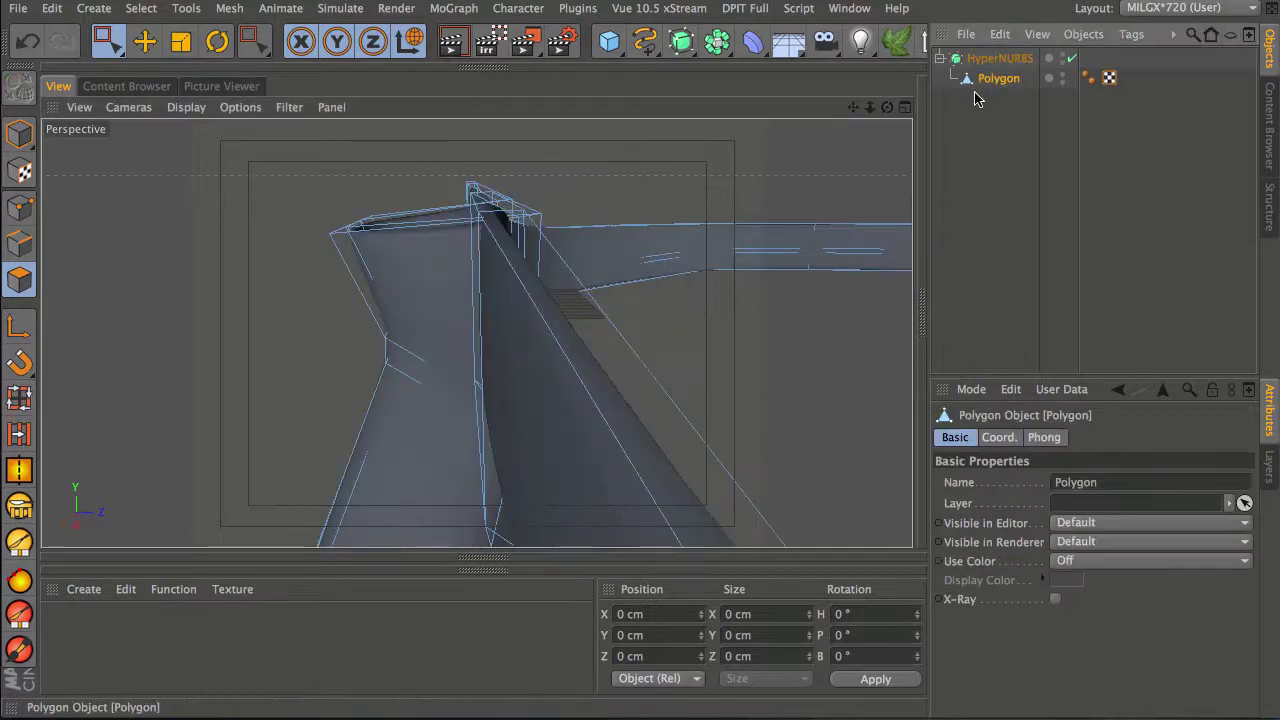
left_click_drag(533, 277, 503, 500, "alt")
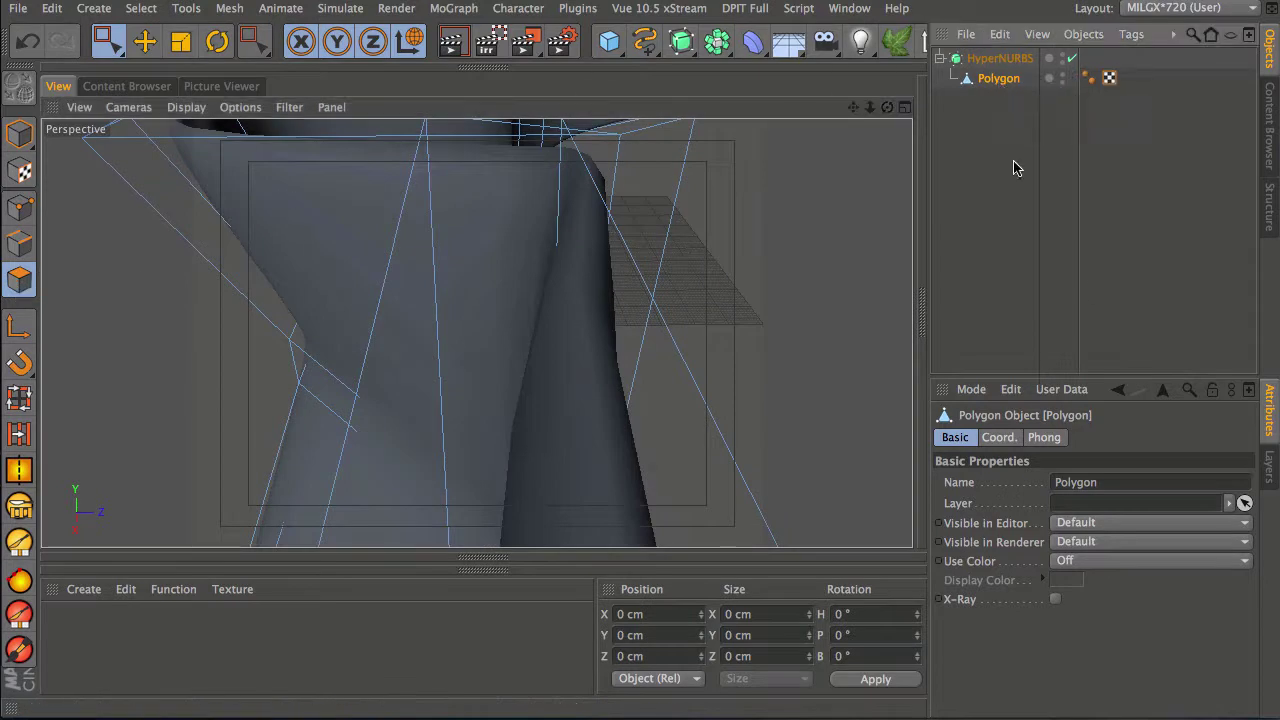
key("u")
key("l")
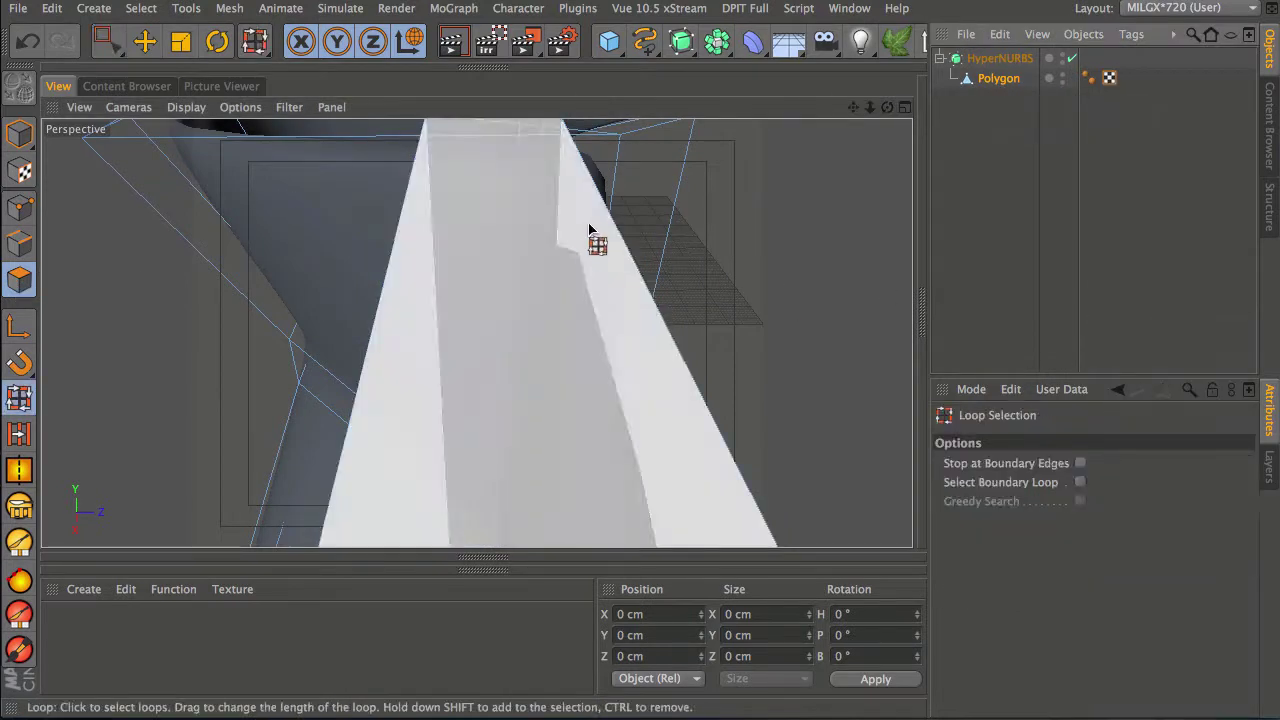
left_click(575, 242)
left_click_drag(513, 300, 603, 348, "alt")
left_click(613, 403)
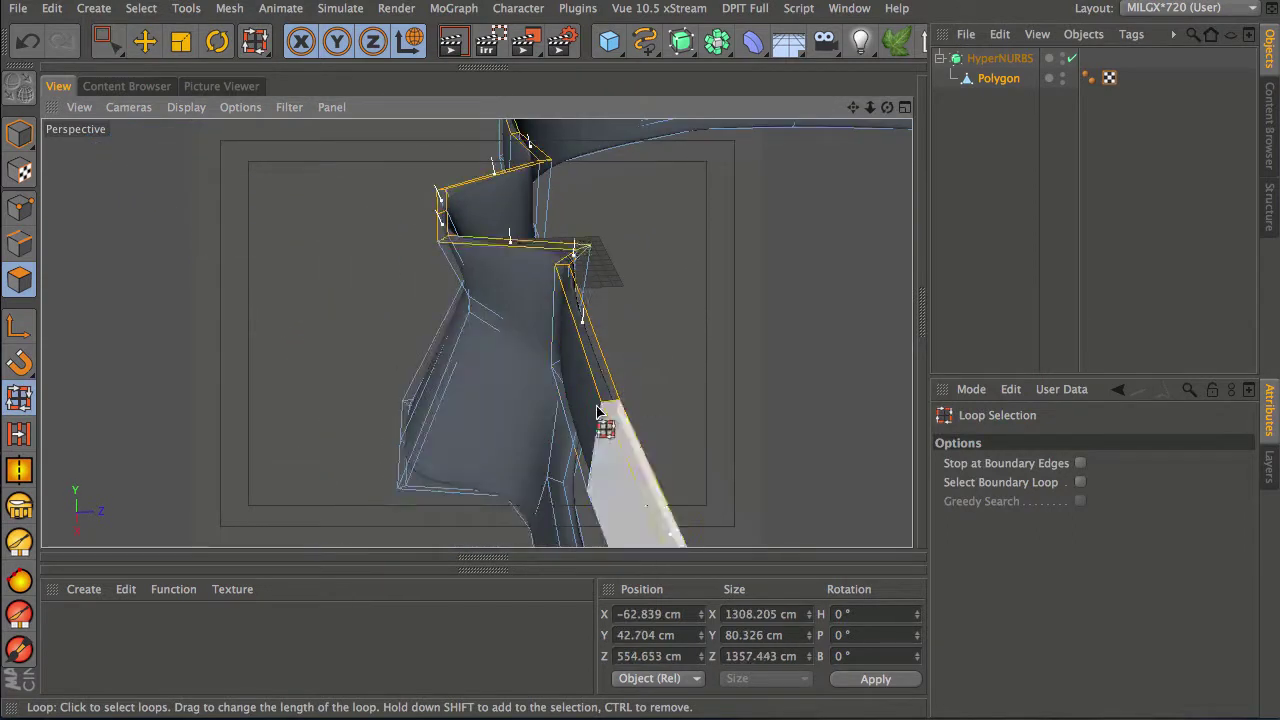
left_click_drag(567, 332, 513, 375, "alt")
right_click_drag(513, 375, 460, 440, "alt")
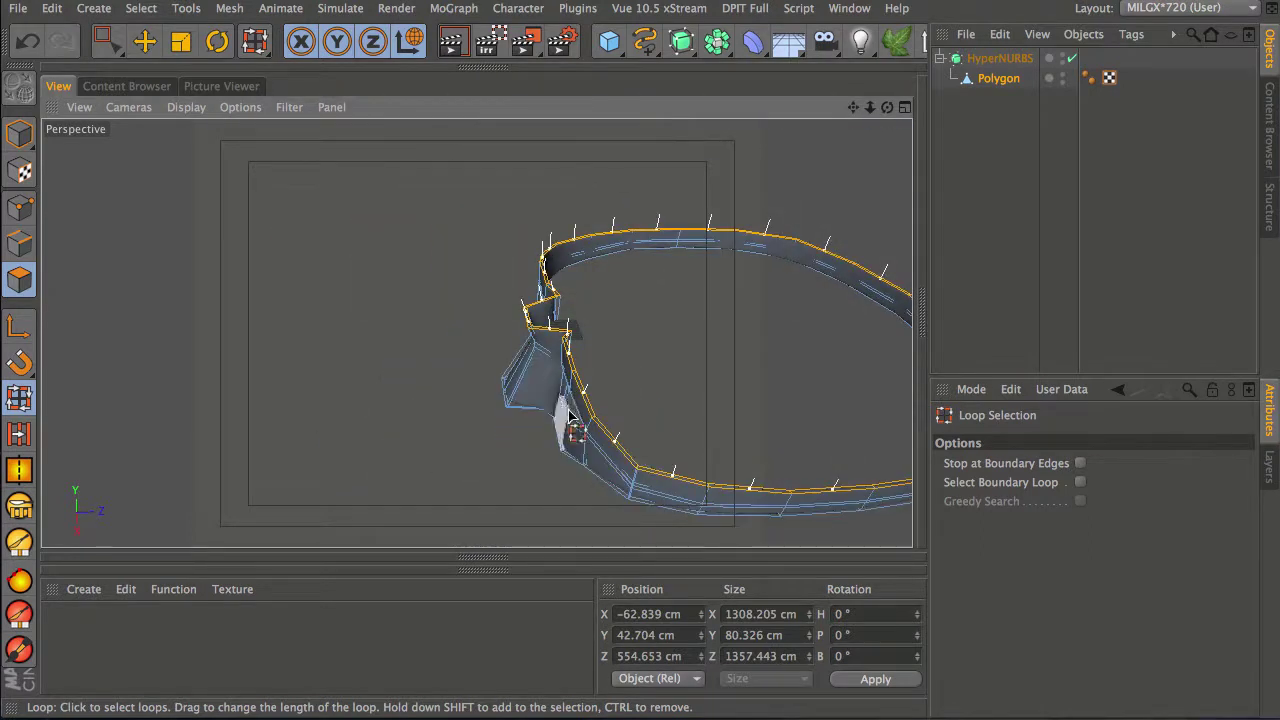
Step: With the Knife in Loop mode restricted to the selection, cut a loop along the upper rim close to one edge
left_click_drag(572, 412, 764, 310, "alt")
left_click_drag(634, 370, 531, 362, "alt")
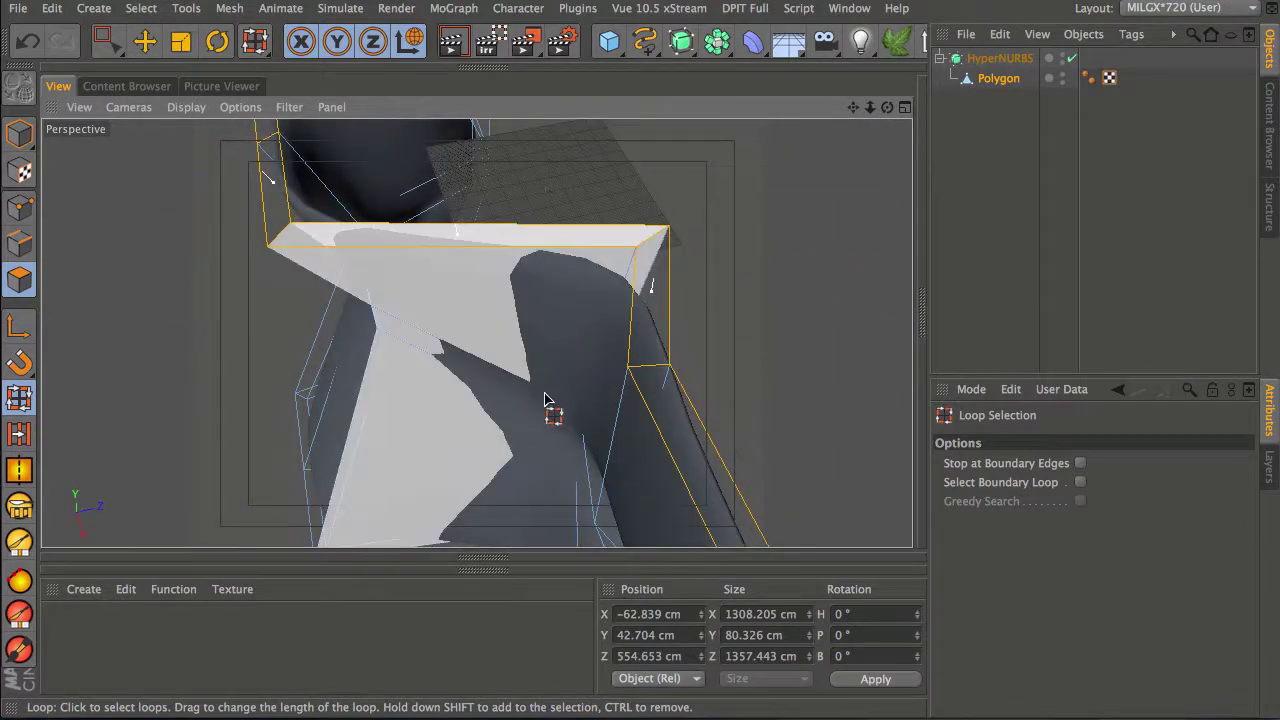
key("k")
left_click(1012, 481)
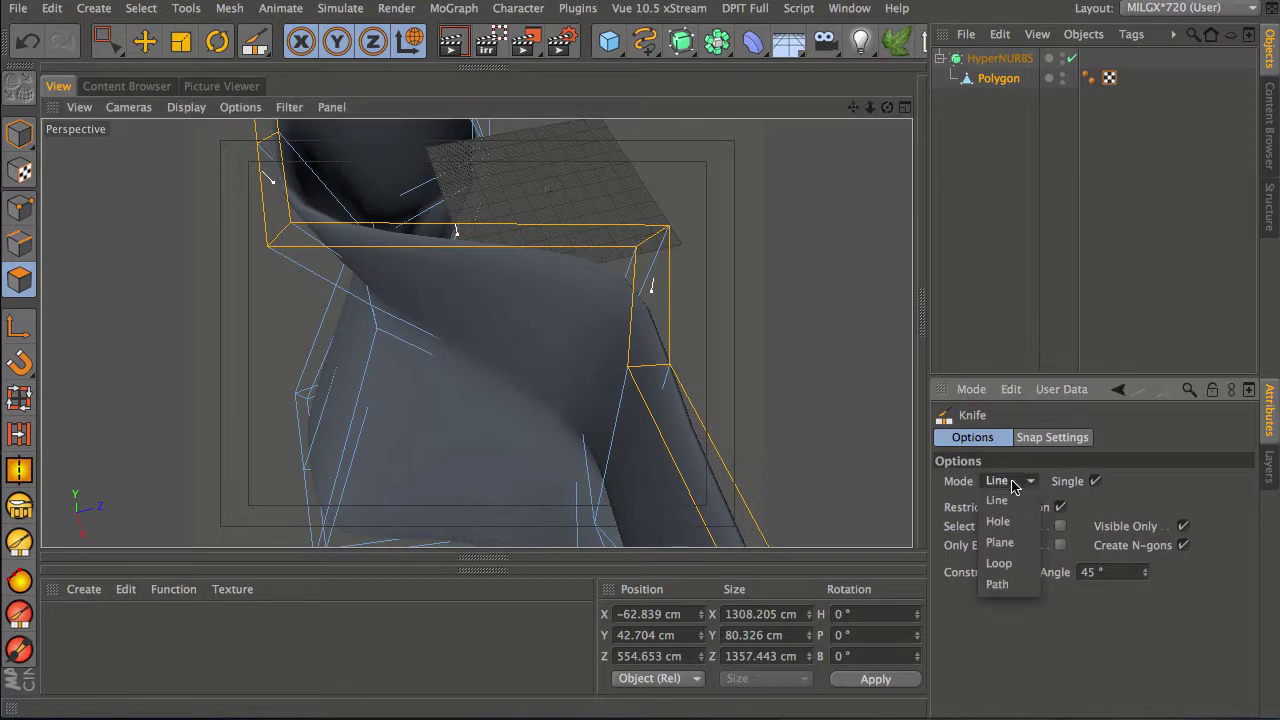
left_click(999, 563)
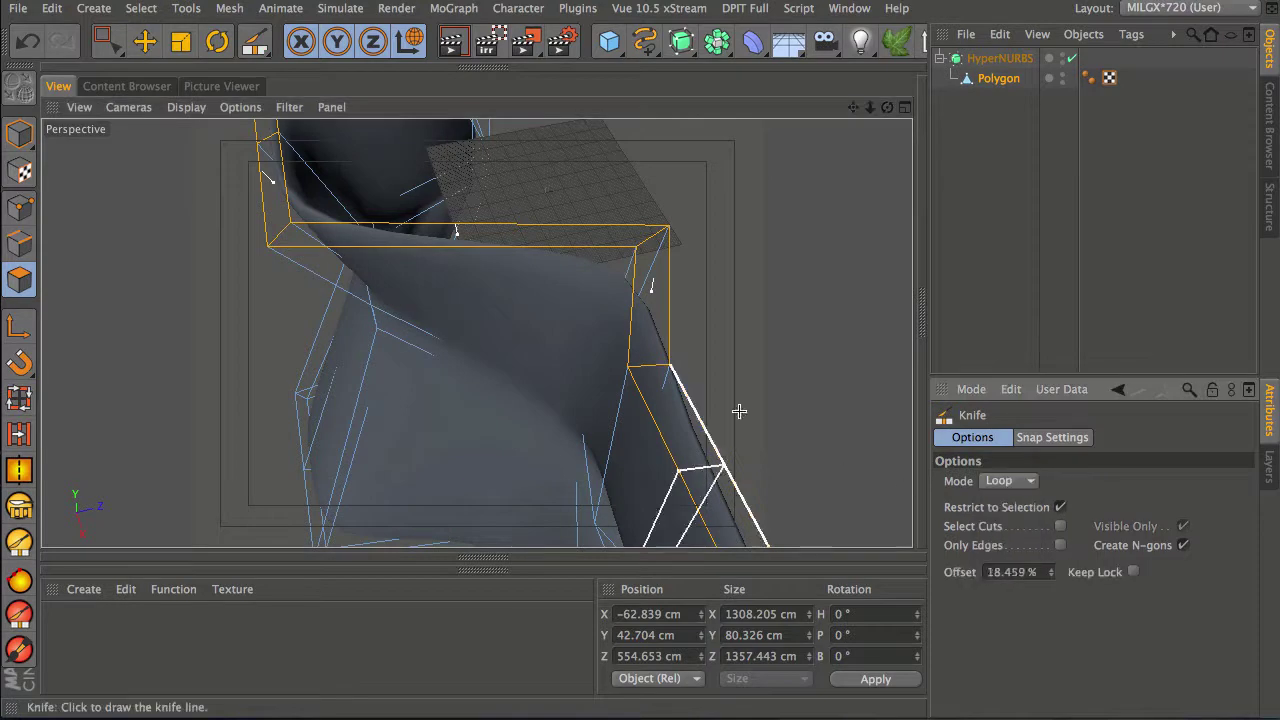
left_click(633, 368)
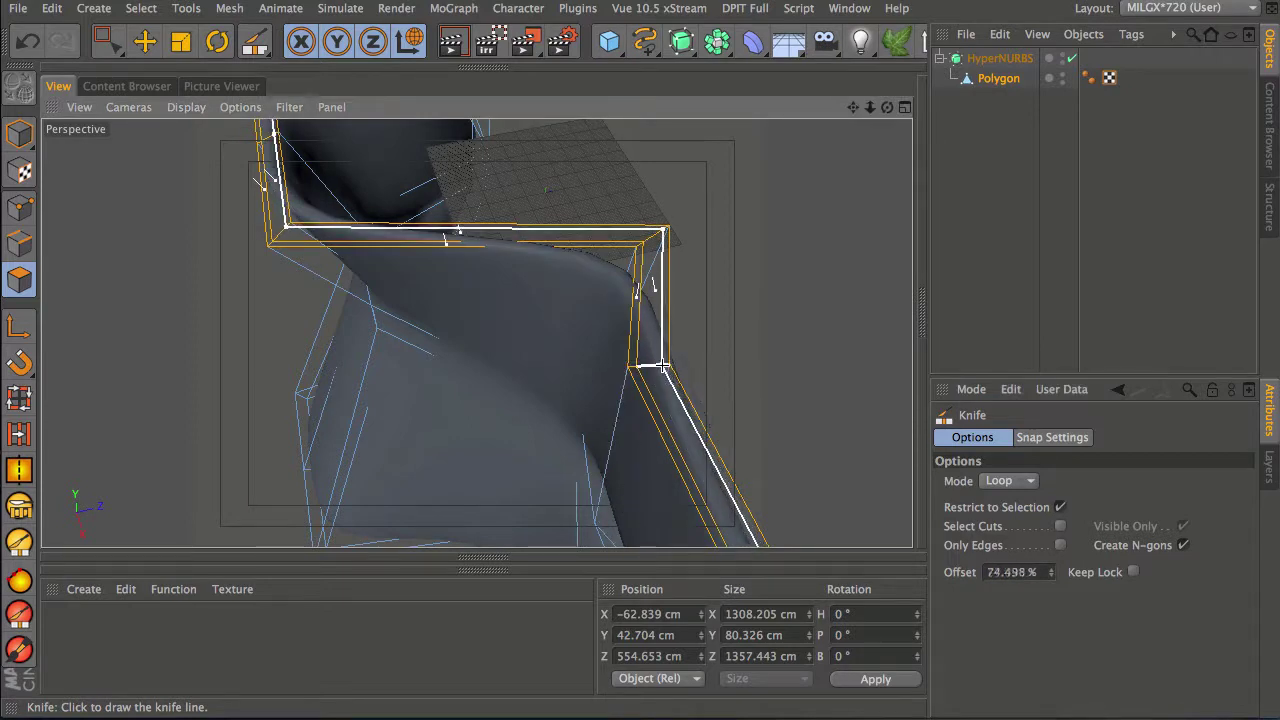
Step: Examine the smoothed upper rim around the nose and strap with the mask deselected, then reselect the Polygon object
key("0")
left_click(974, 134)
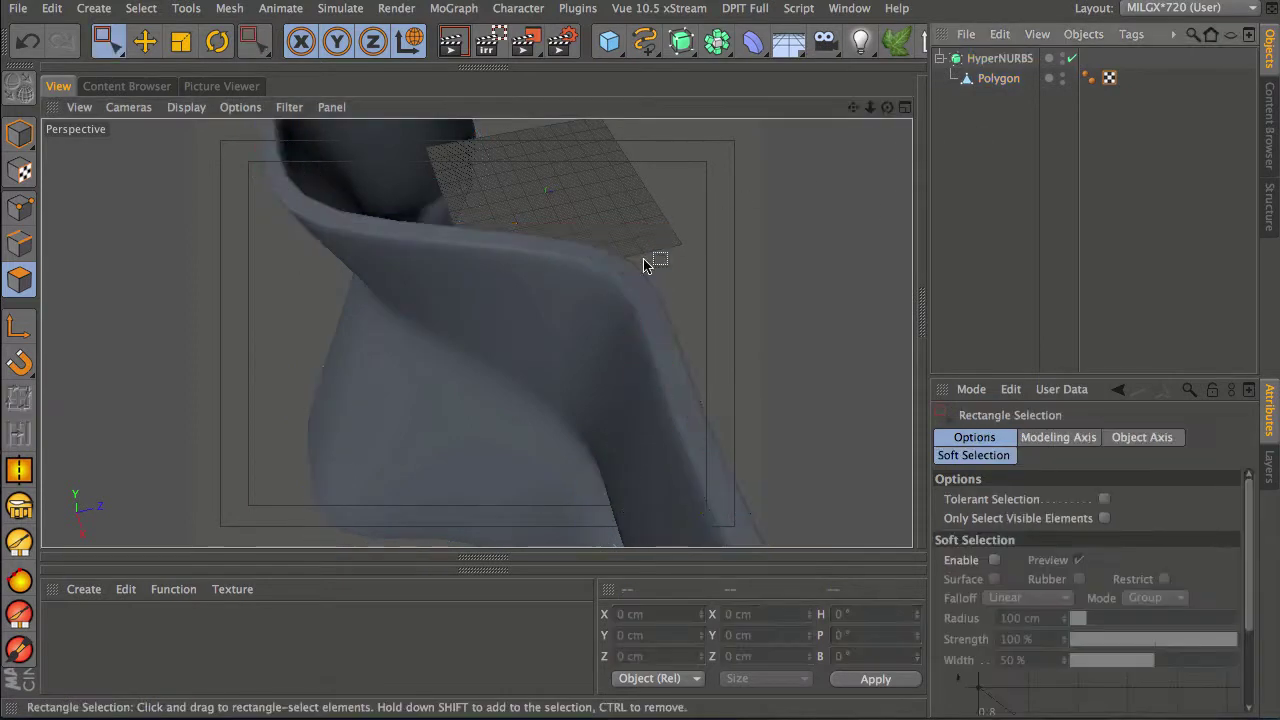
left_click_drag(660, 290, 657, 228, "alt")
middle_click_drag(643, 437, 608, 230, "alt")
left_click_drag(593, 410, 655, 473, "alt")
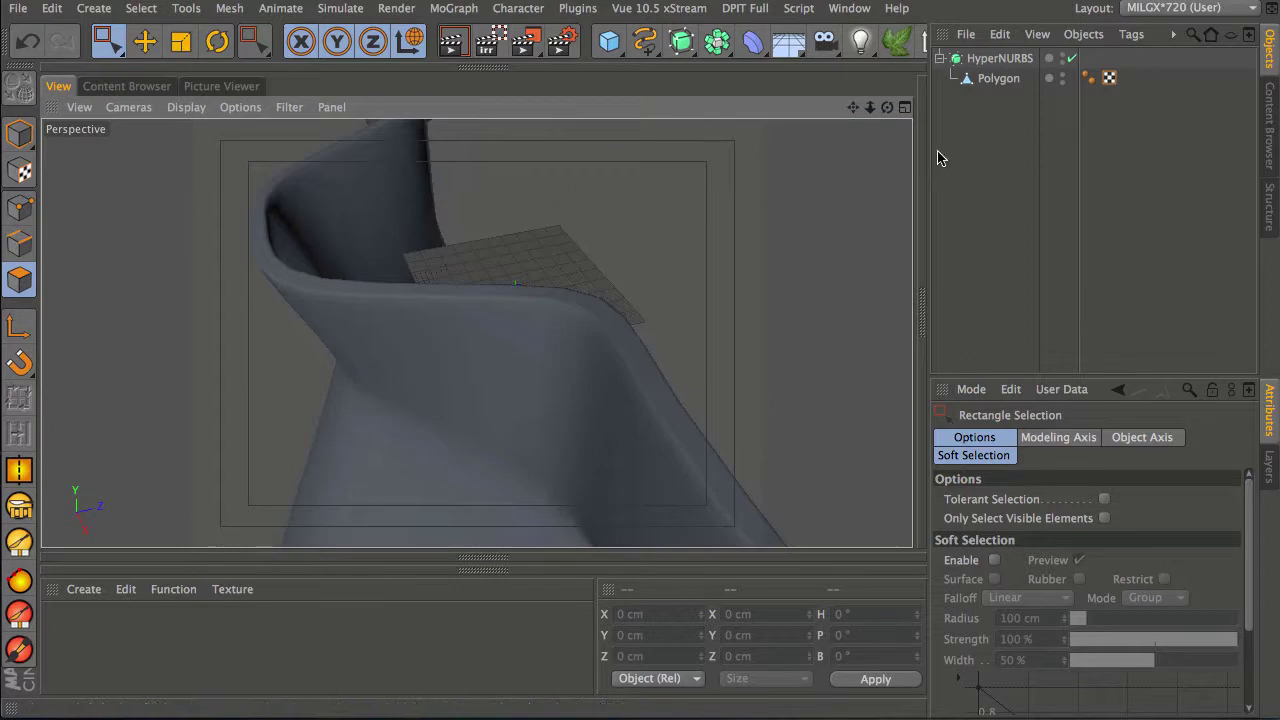
left_click(660, 331)
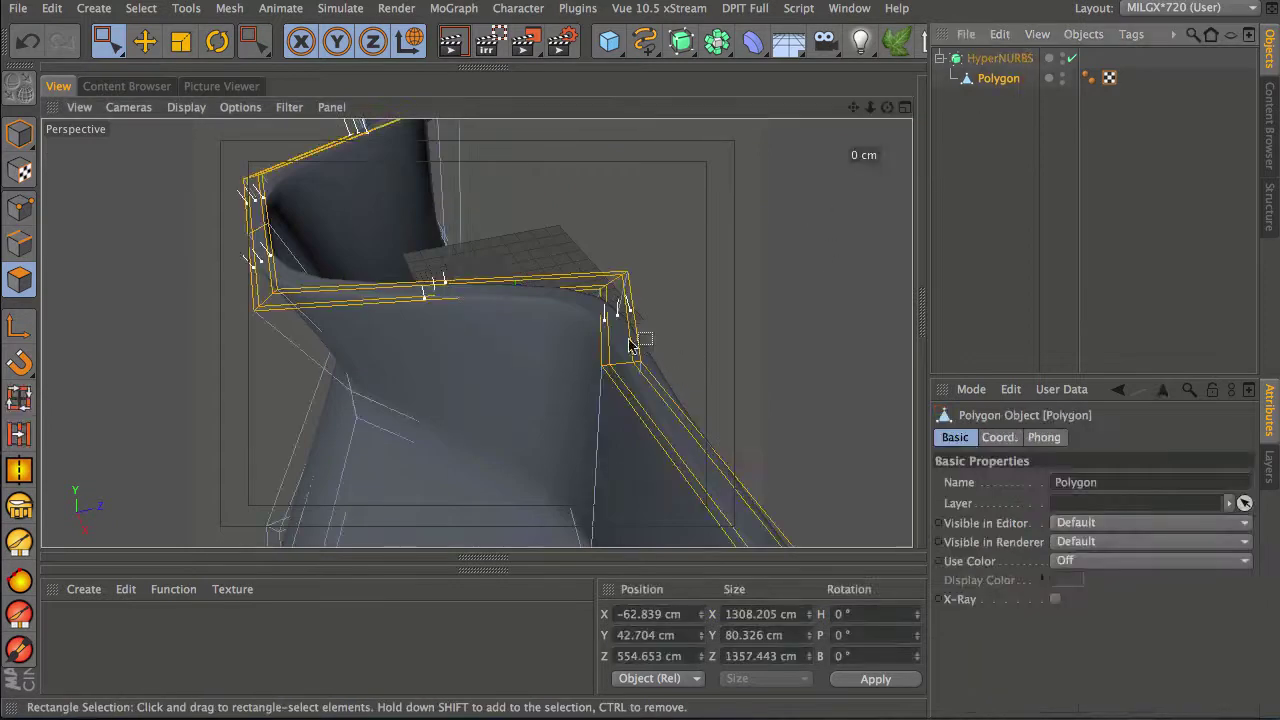
Step: Undo the loop cuts along the mask's upper rim and deselect the rim polygons
left_click(677, 282)
key("ctrl+z")
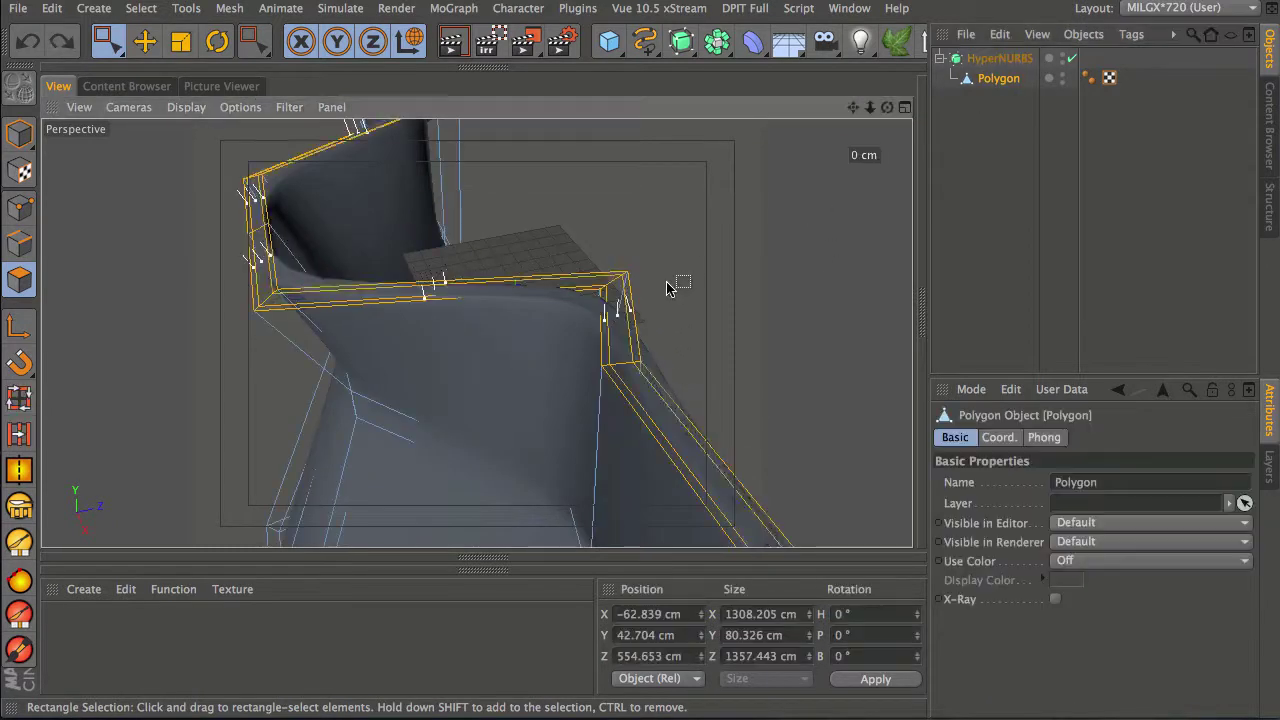
key("ctrl+z")
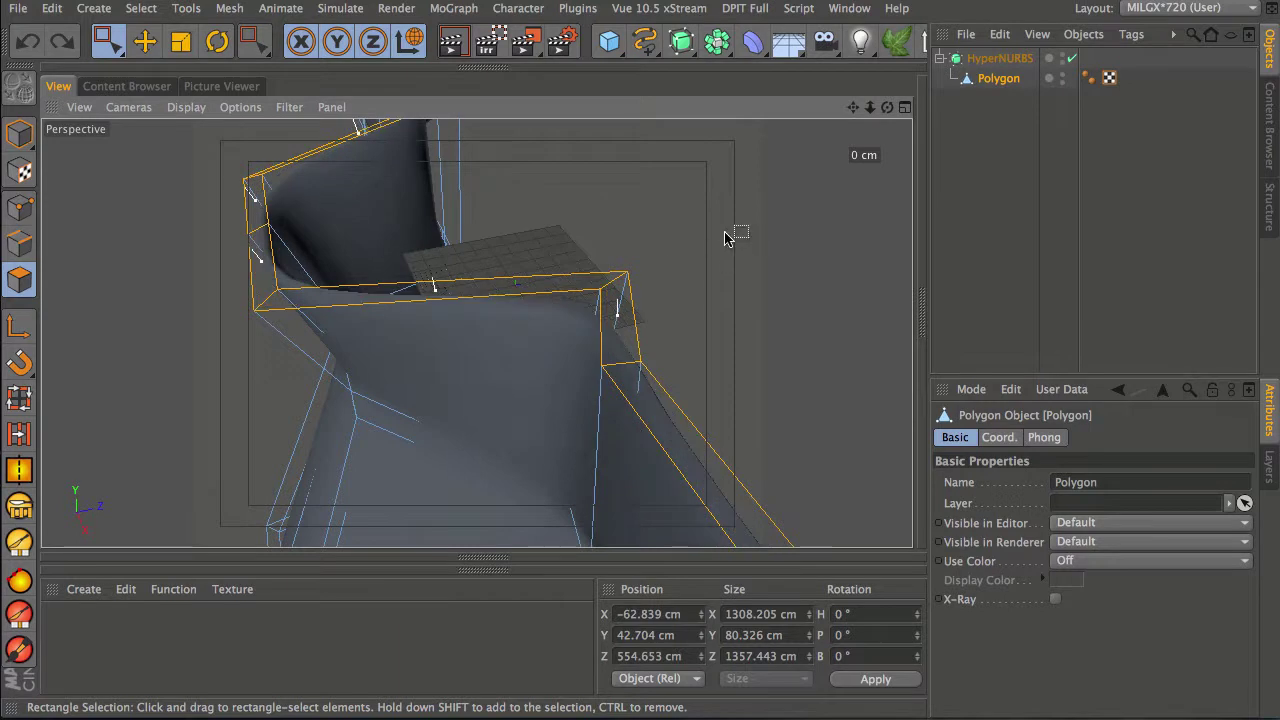
left_click(688, 254)
Step: In edge mode, loop-select the outer edge running along the upper rim of the mask and strap
left_click(19, 244)
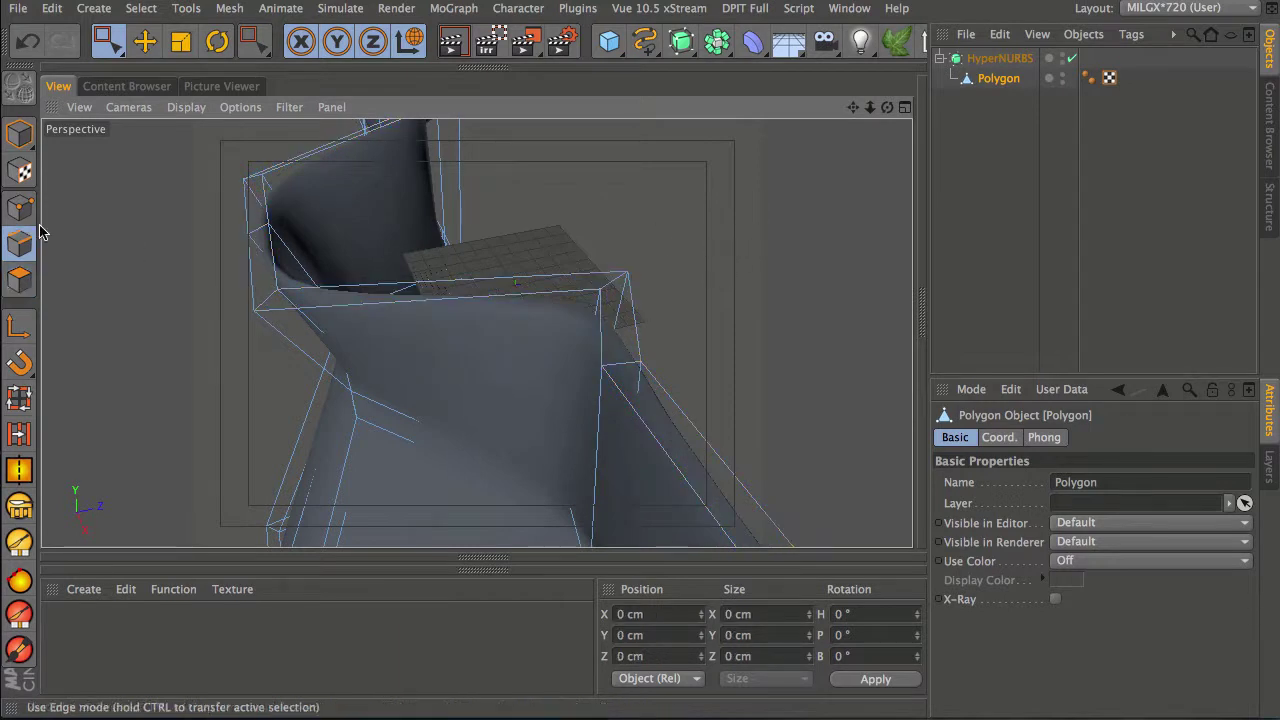
key("u")
key("l")
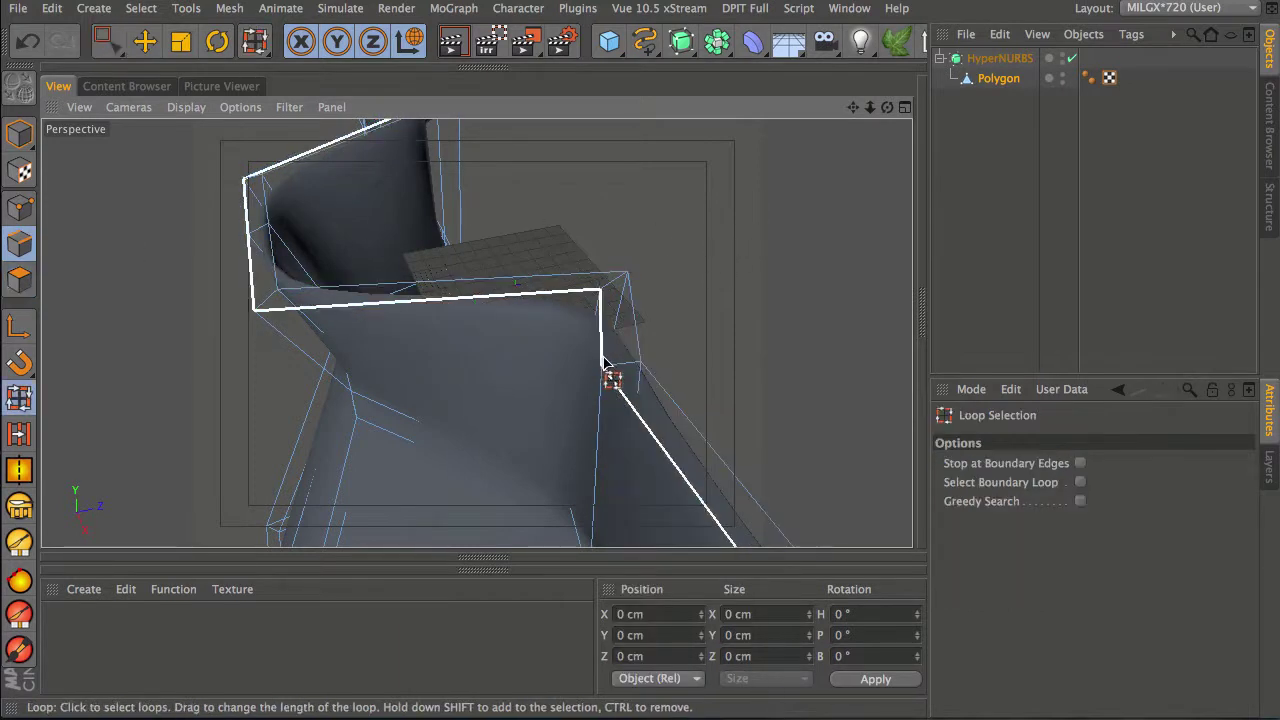
left_click(601, 337)
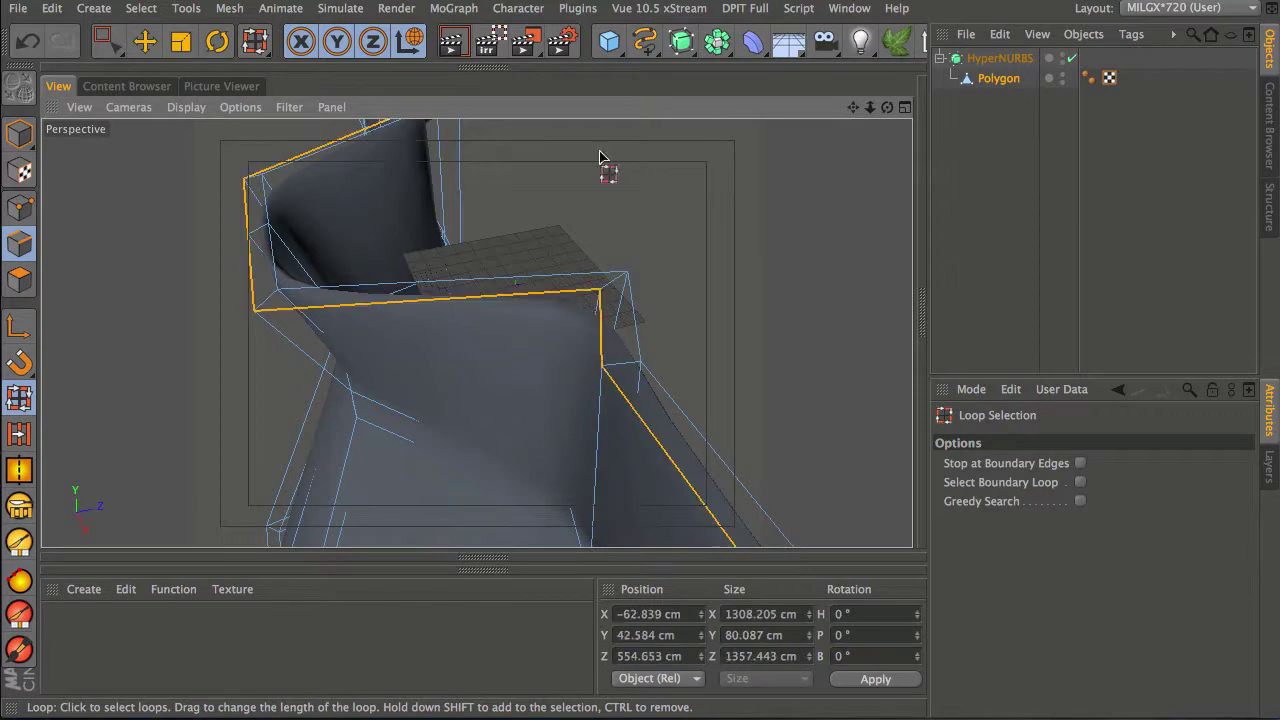
key("0")
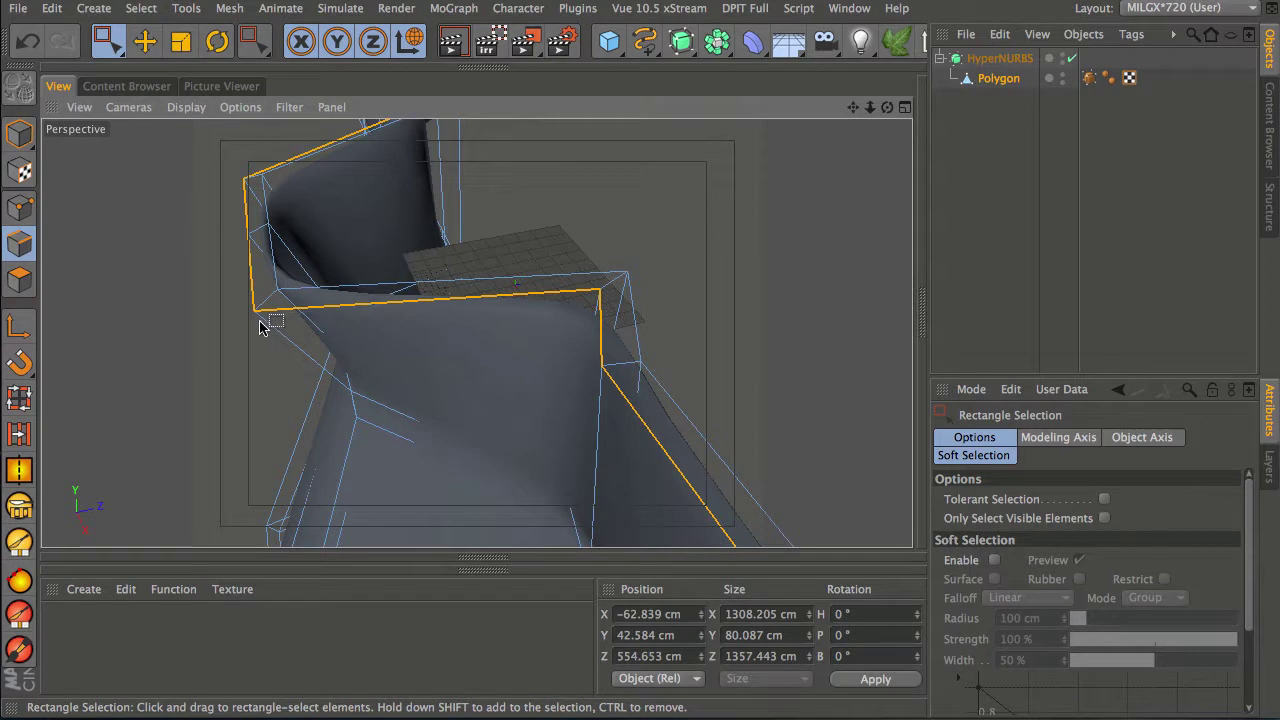
Step: Sharpen the outer upper rim edge interactively with Weight HyperNURBS in Set mode, and deselect the edge loop
left_click(228, 10)
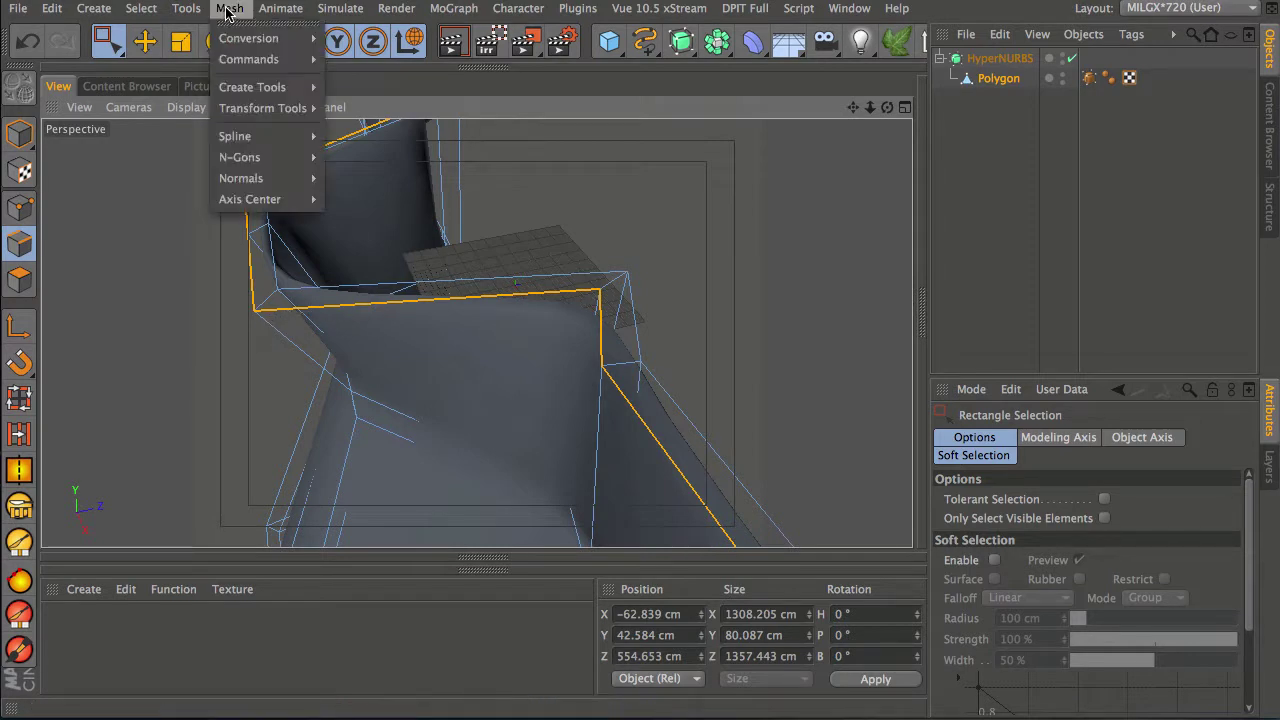
mouse_move(245, 62)
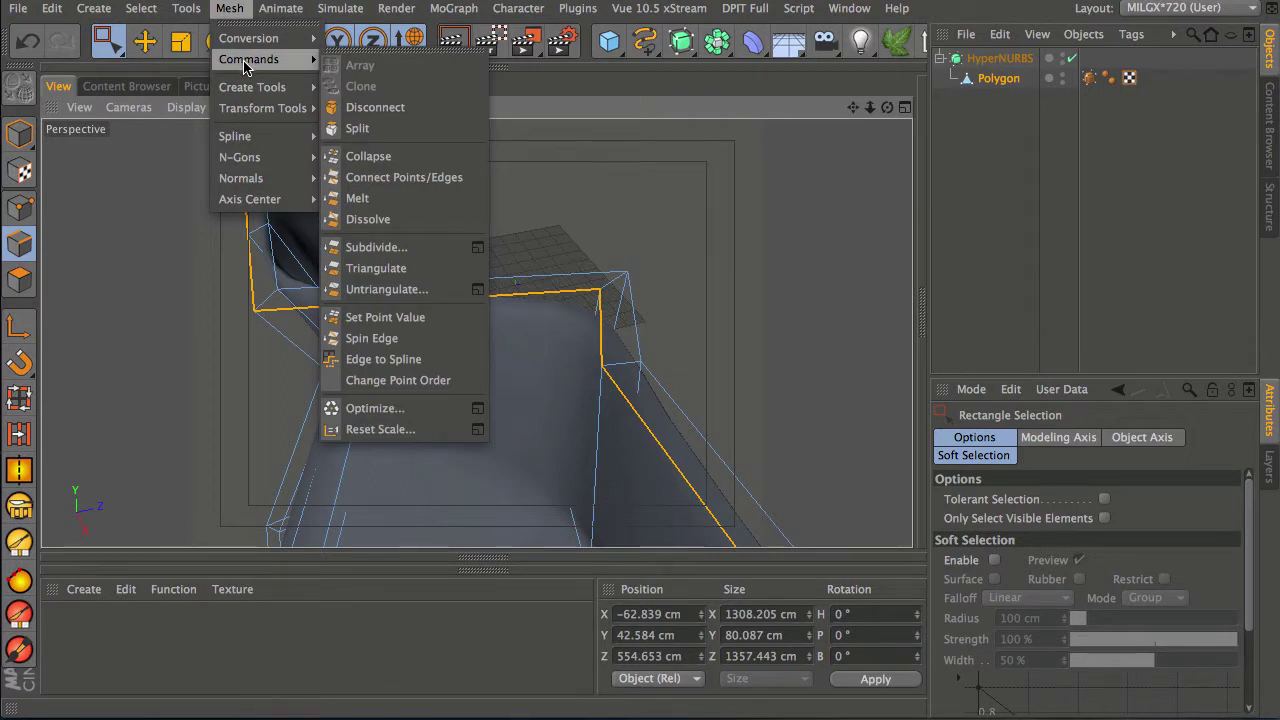
mouse_move(246, 88)
mouse_move(248, 110)
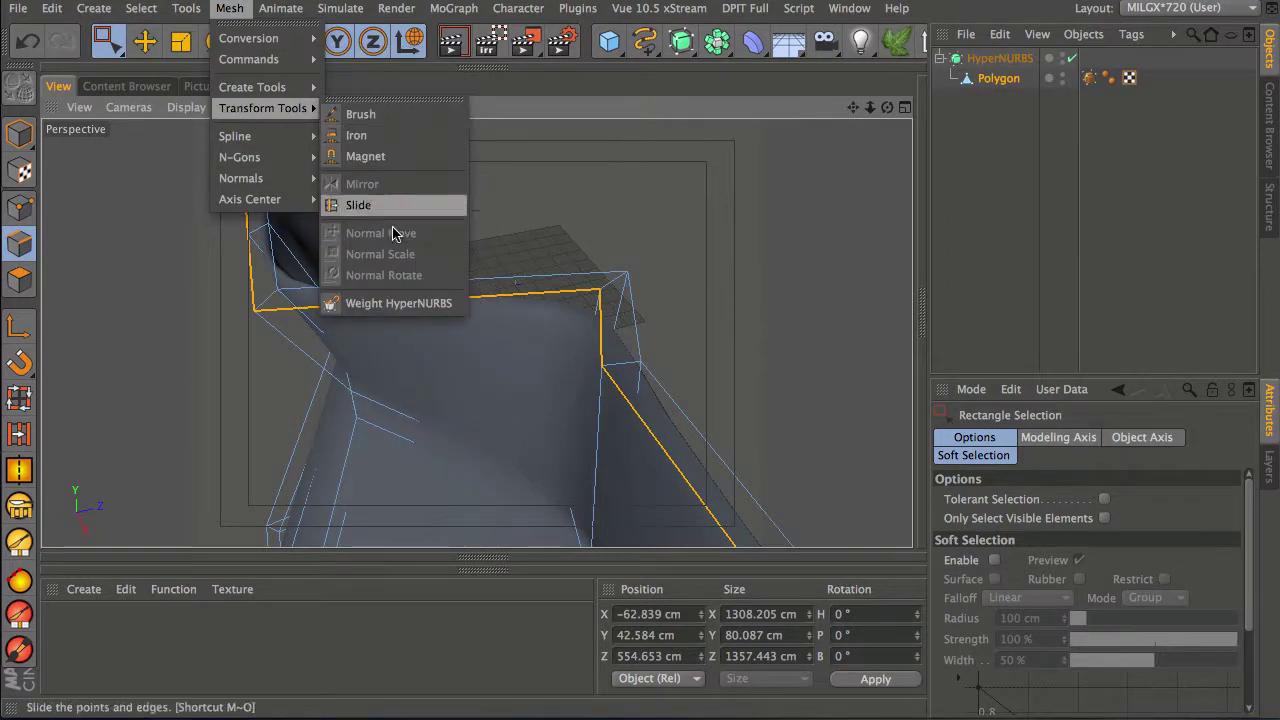
left_click(391, 305)
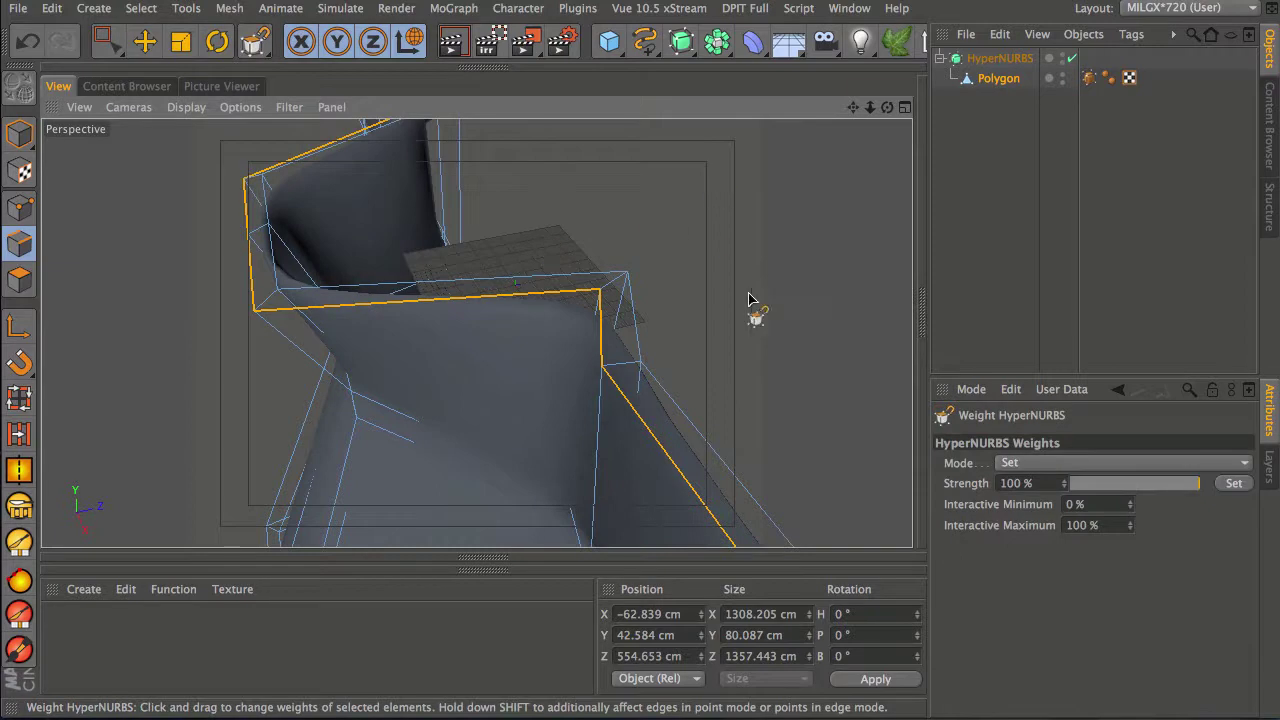
right_click_drag(347, 294, 428, 212, "alt")
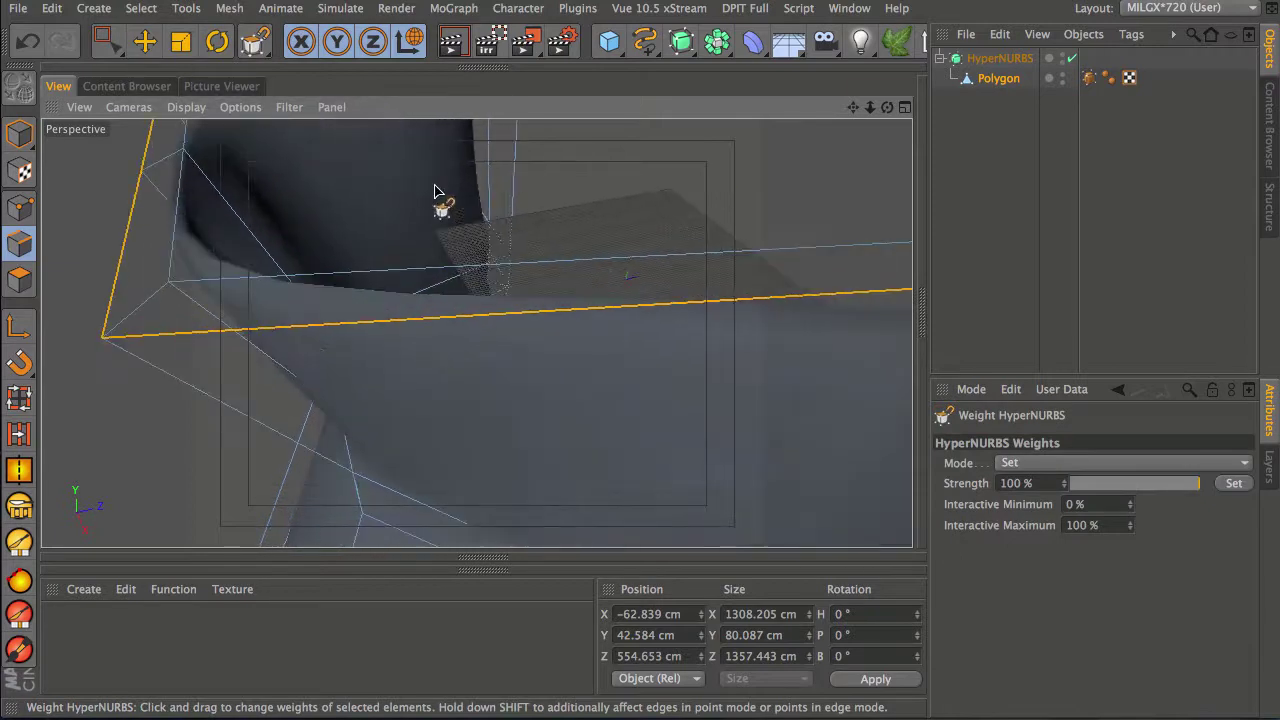
left_click_drag(185, 445, 616, 268)
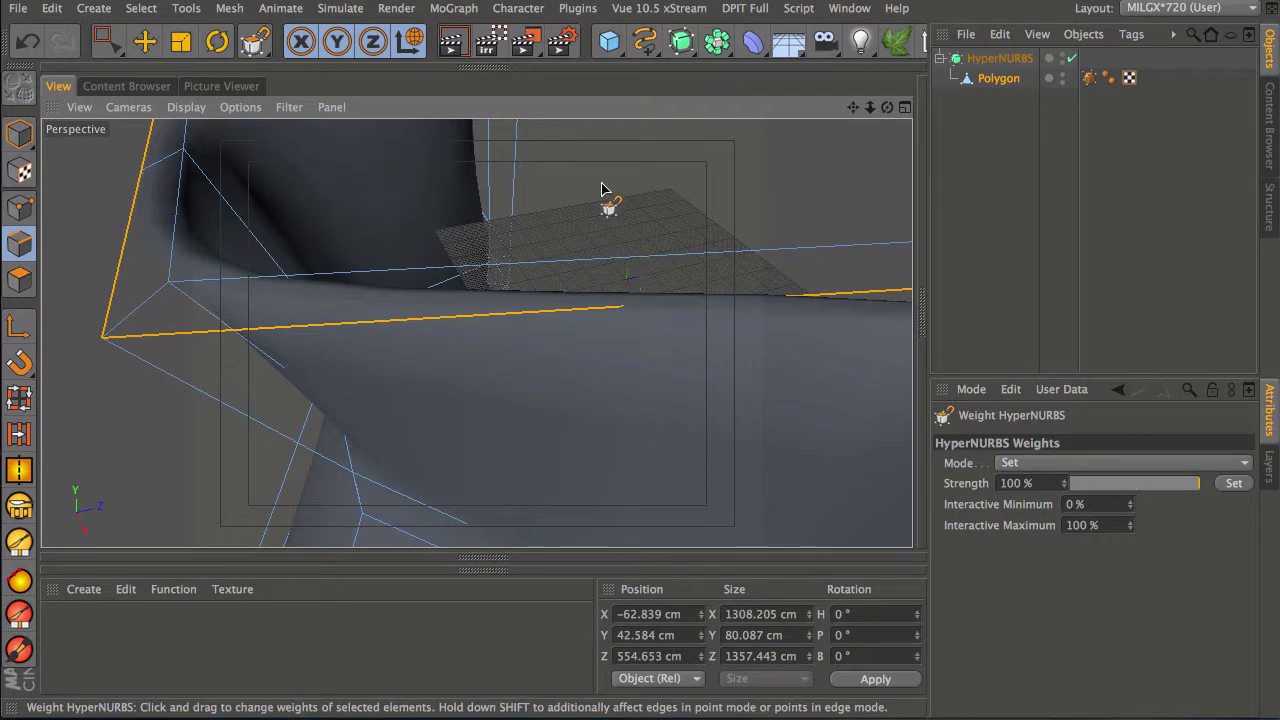
key("0")
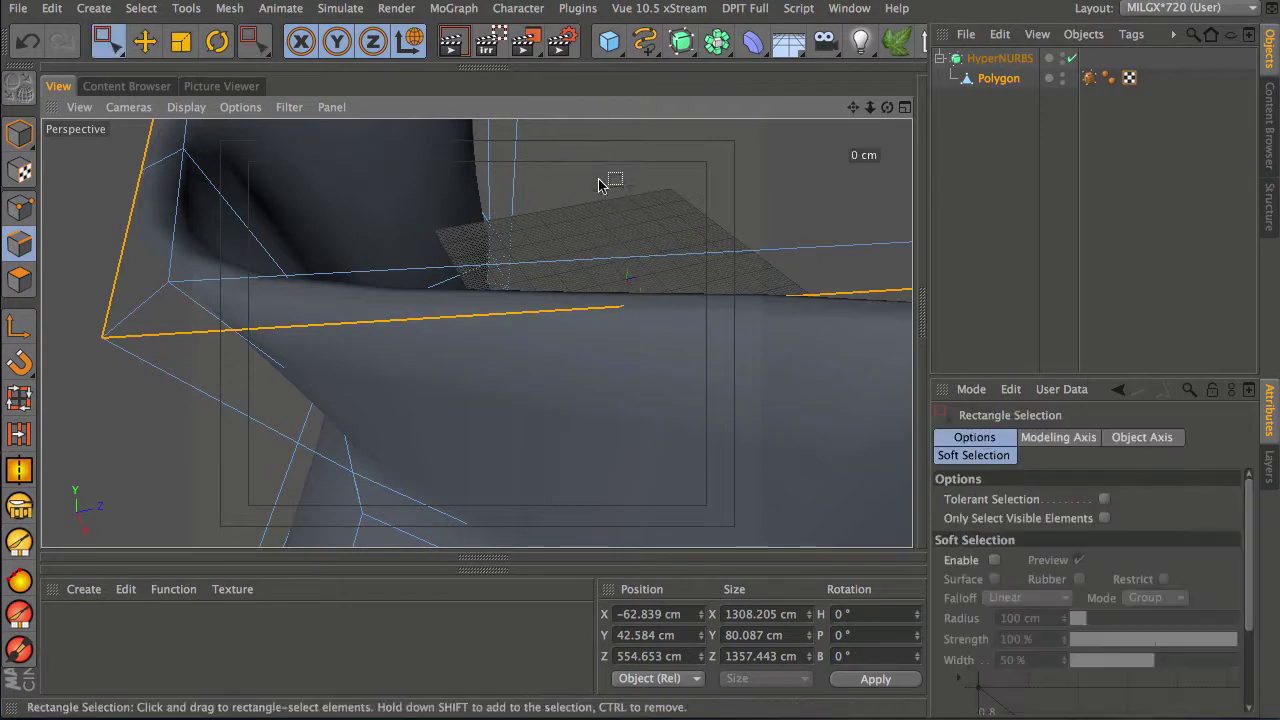
left_click(519, 206)
Step: Loop-select the inner edge running along the upper rim of the mask and strap
right_click_drag(522, 273, 420, 358, "alt")
mouse_move(694, 376)
left_mouse_down("alt")
mouse_move(550, 386)
mouse_move(543, 232)
mouse_move(589, 389)
mouse_move(650, 336)
left_mouse_up("alt")
key("u")
key("l")
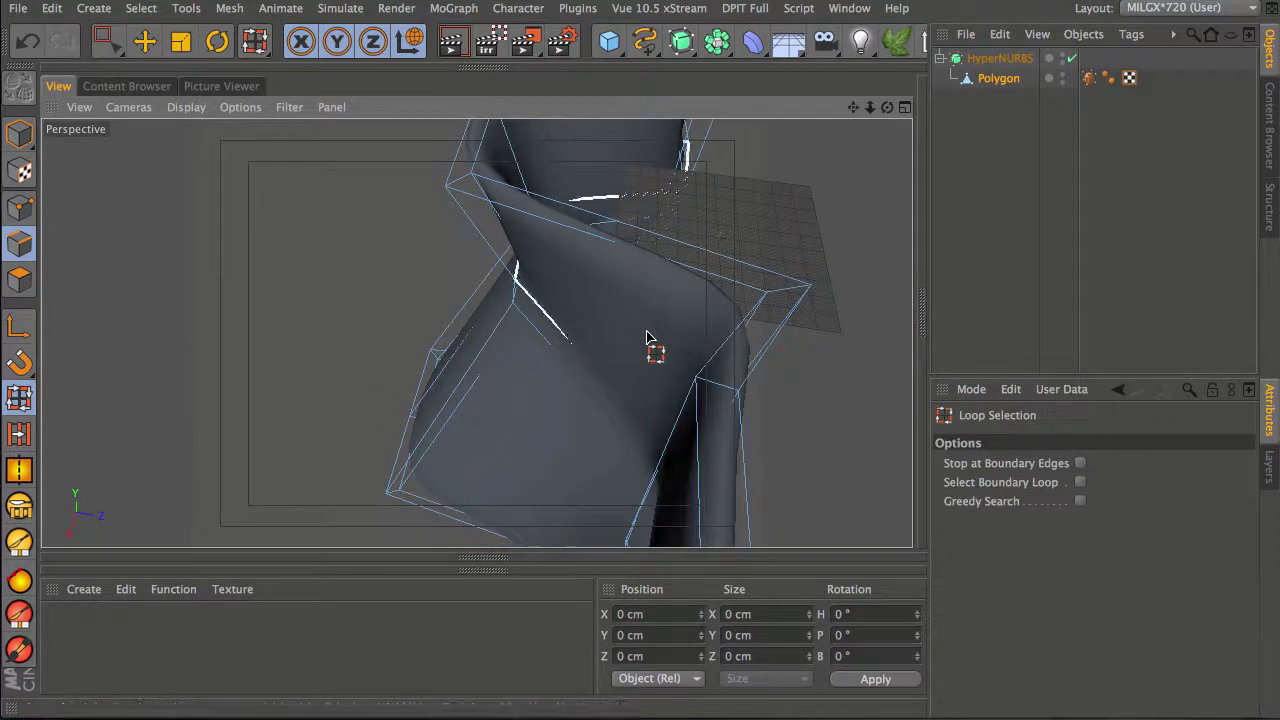
left_click(746, 381)
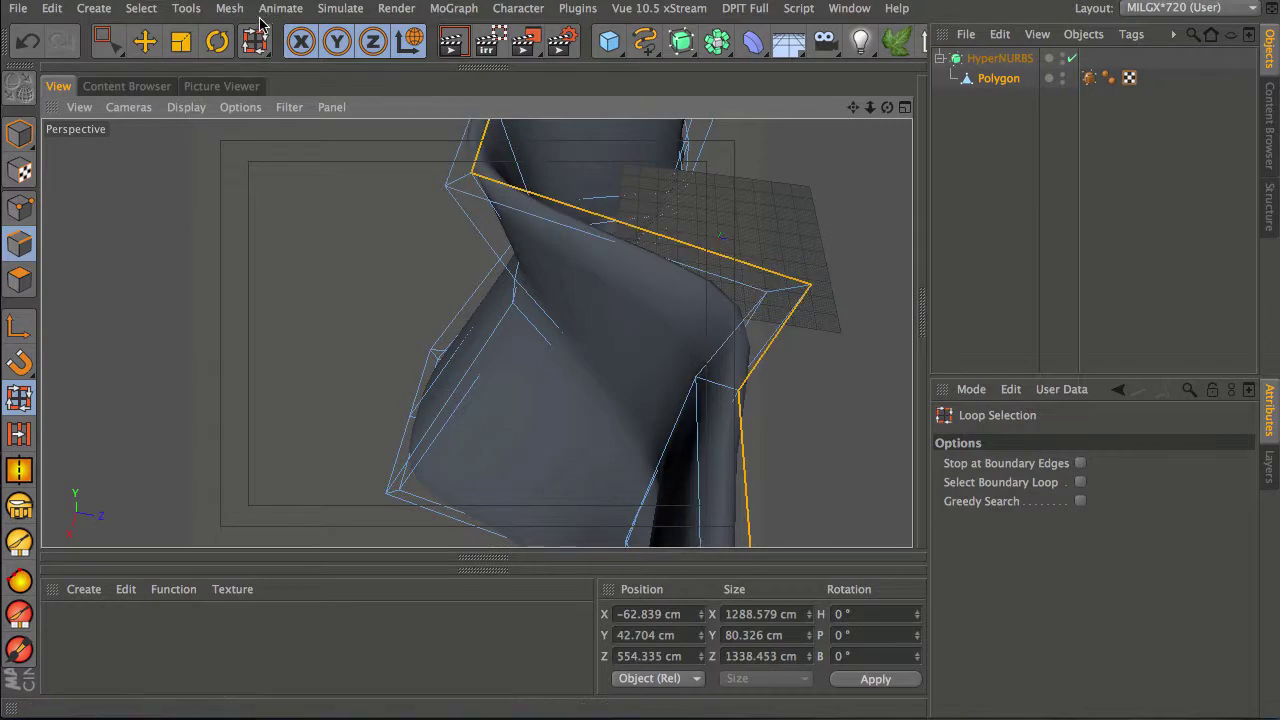
Step: Raise the HyperNURBS weight of the inner upper rim edge interactively to sharpen it, and deselect the loop
left_click(193, 12)
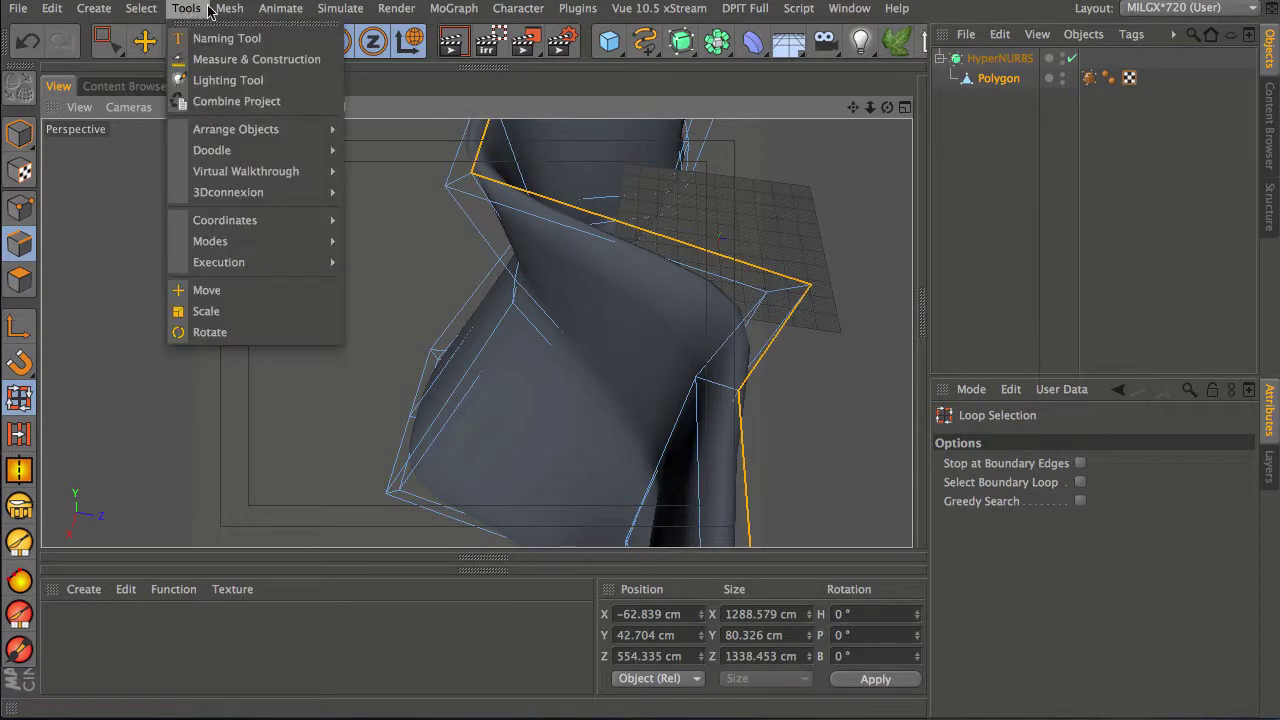
mouse_move(228, 12)
mouse_move(282, 108)
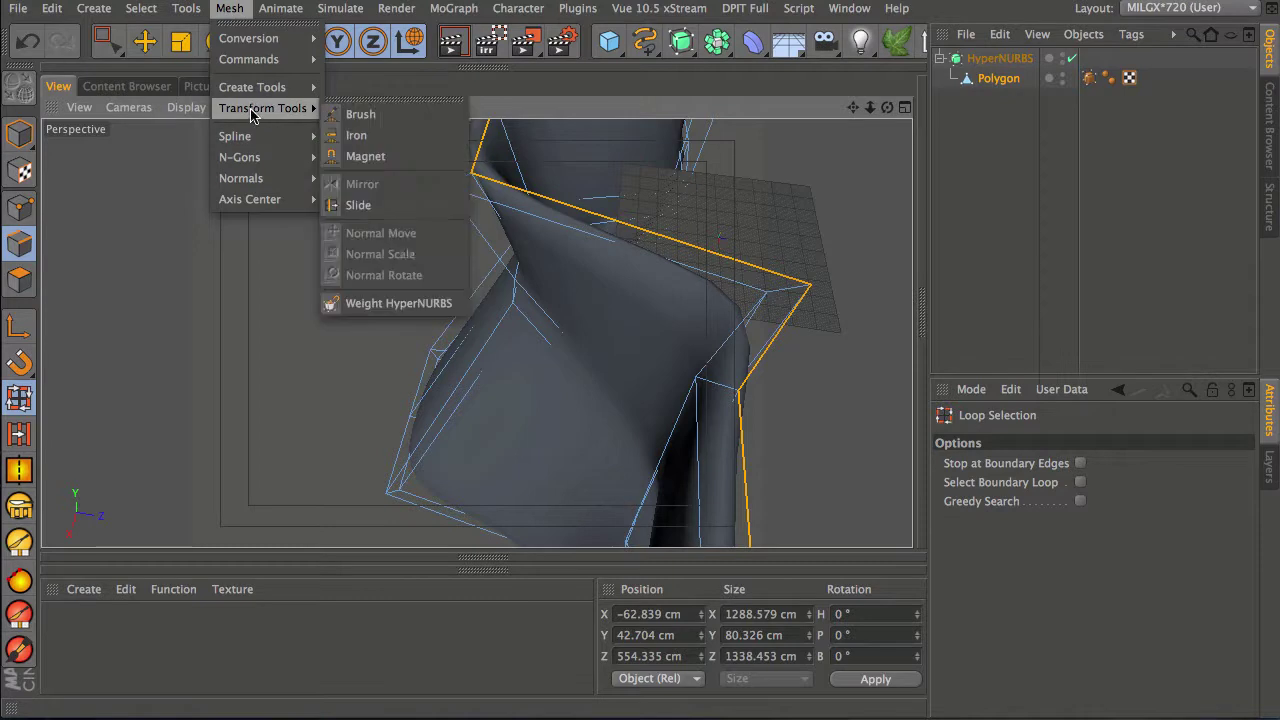
left_click(388, 315)
right_click_drag(636, 314, 730, 278, "alt")
left_click_drag(730, 278, 541, 215, "alt")
left_click_drag(790, 460, 1161, 272)
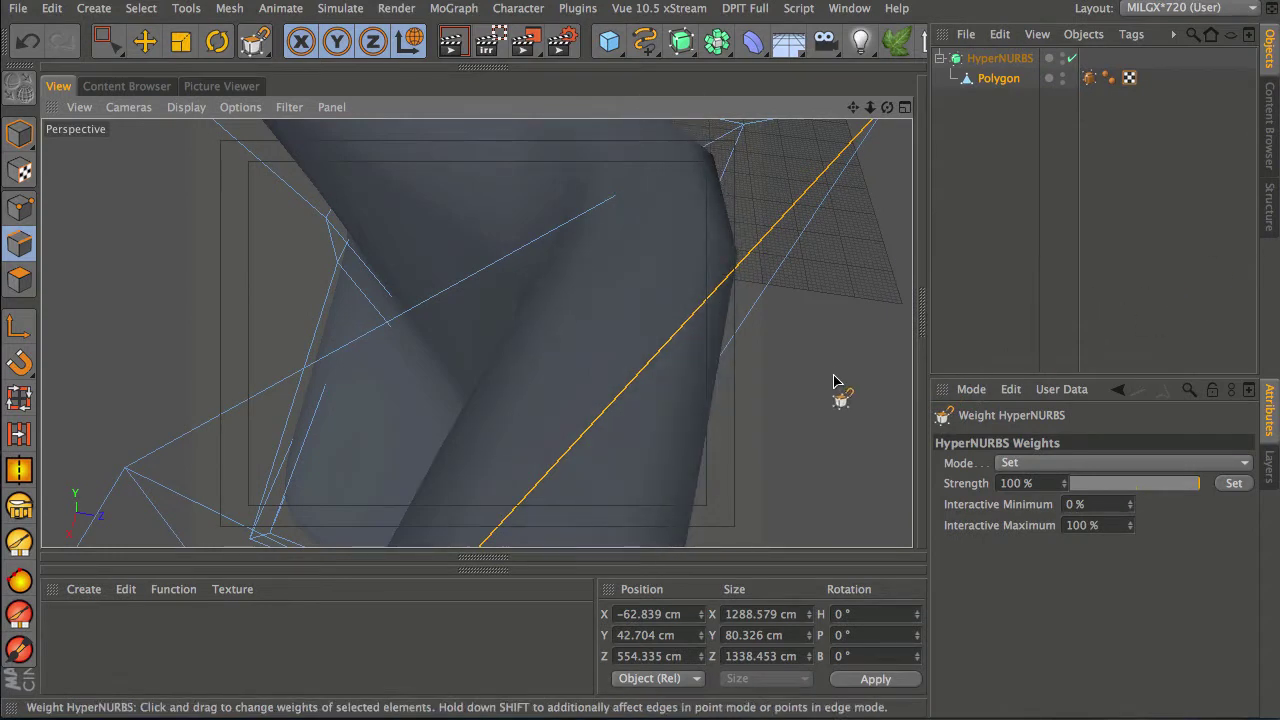
key("space")
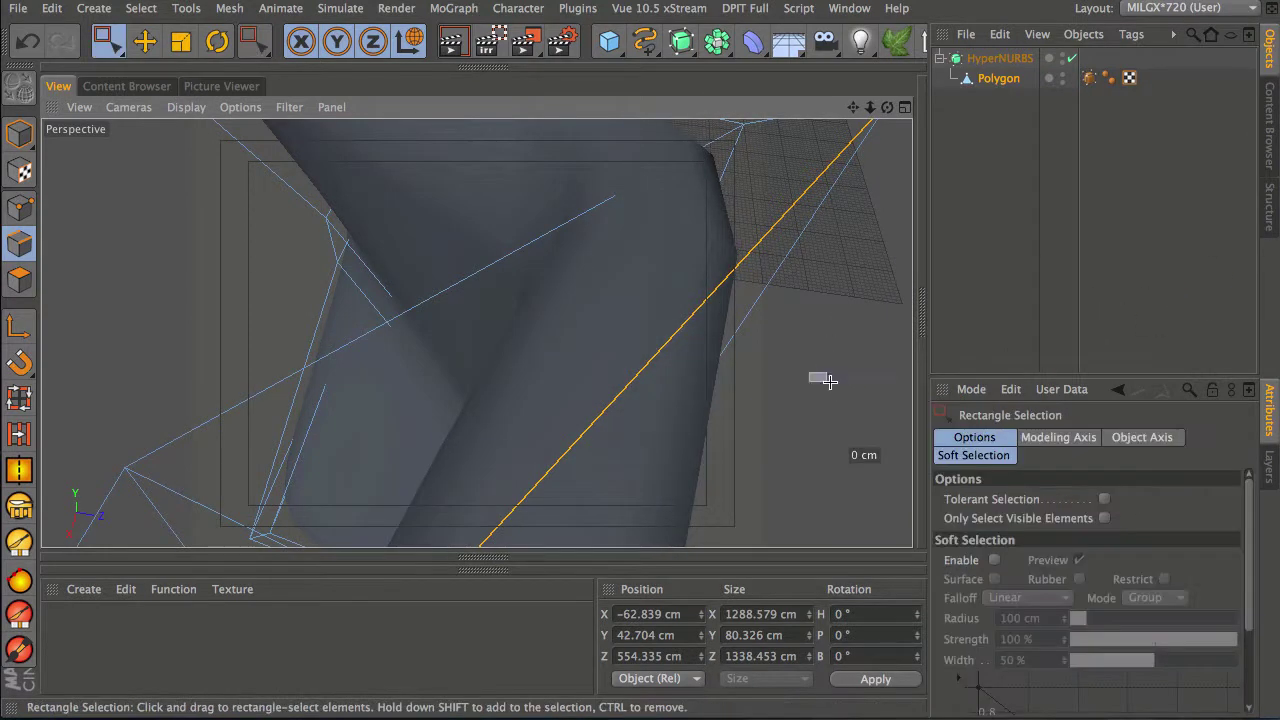
left_click(812, 373)
Step: Inspect the eye hole and the HyperNURBS Weight tag's colour display across the mask, and return to the Polygon object
scroll(800, 345, "down", 4)
left_click_drag(830, 360, 588, 368, "alt")
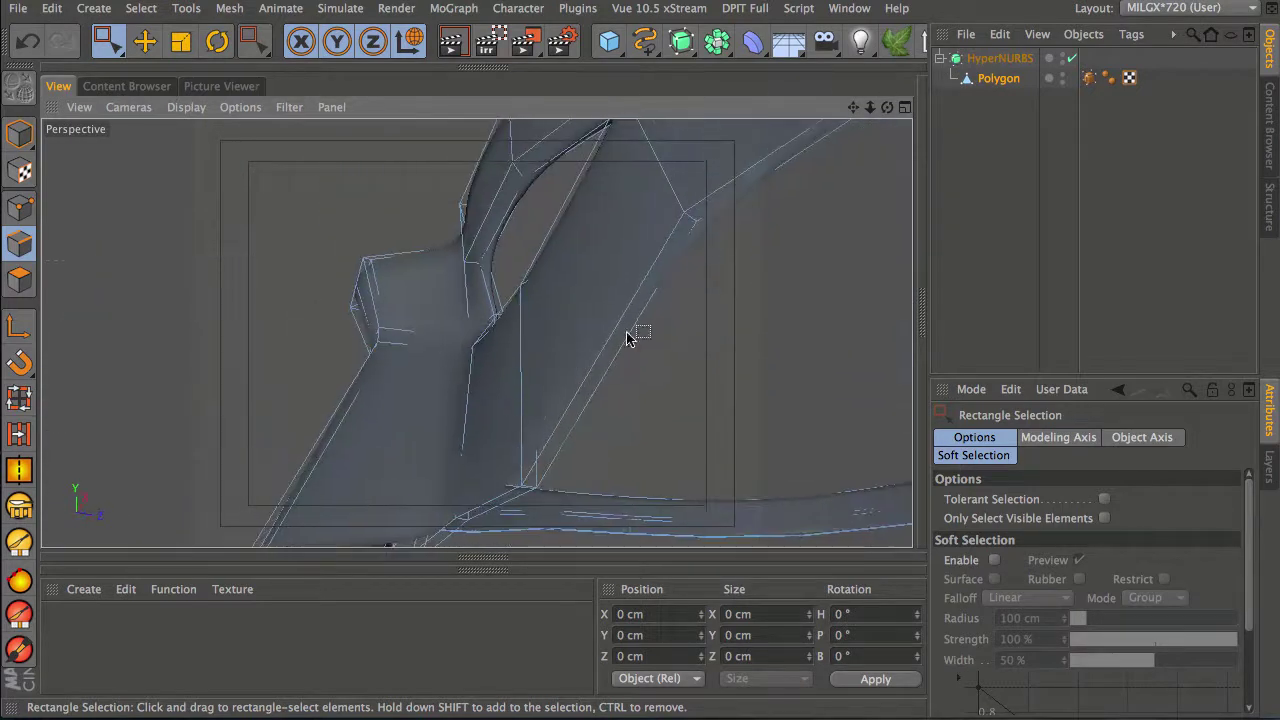
left_click_drag(644, 309, 533, 350, "alt")
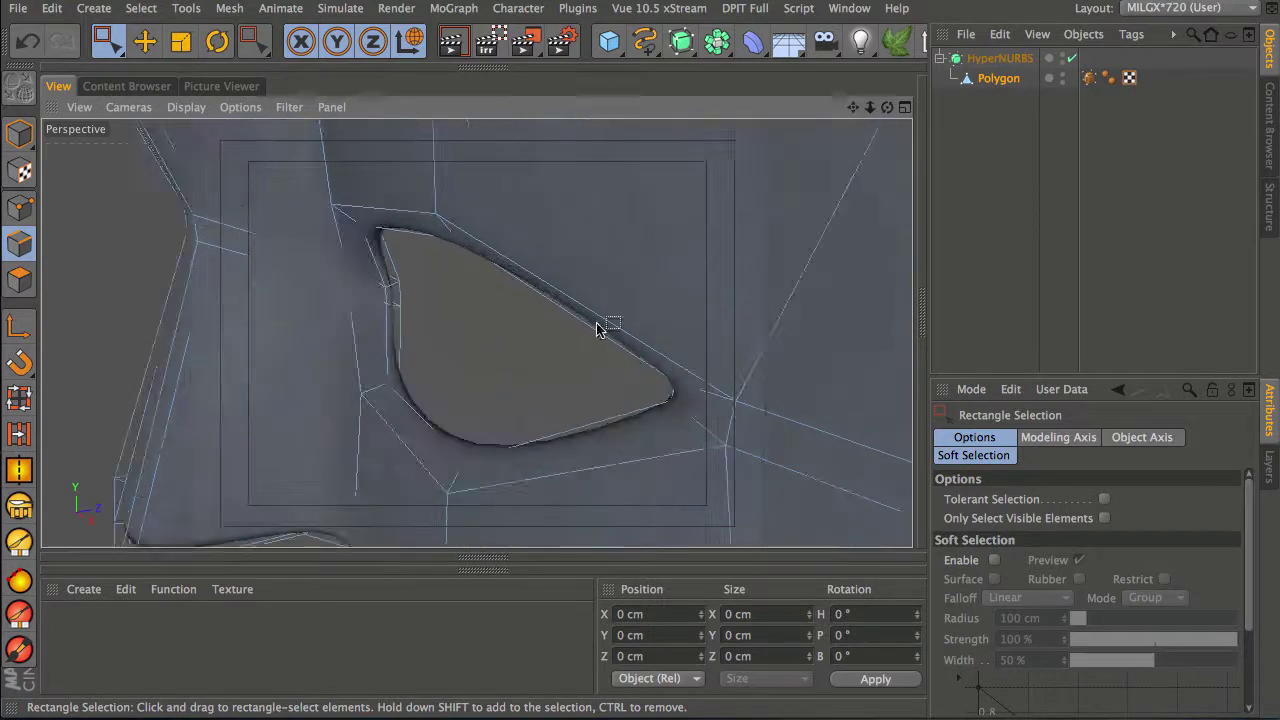
left_click(1088, 78)
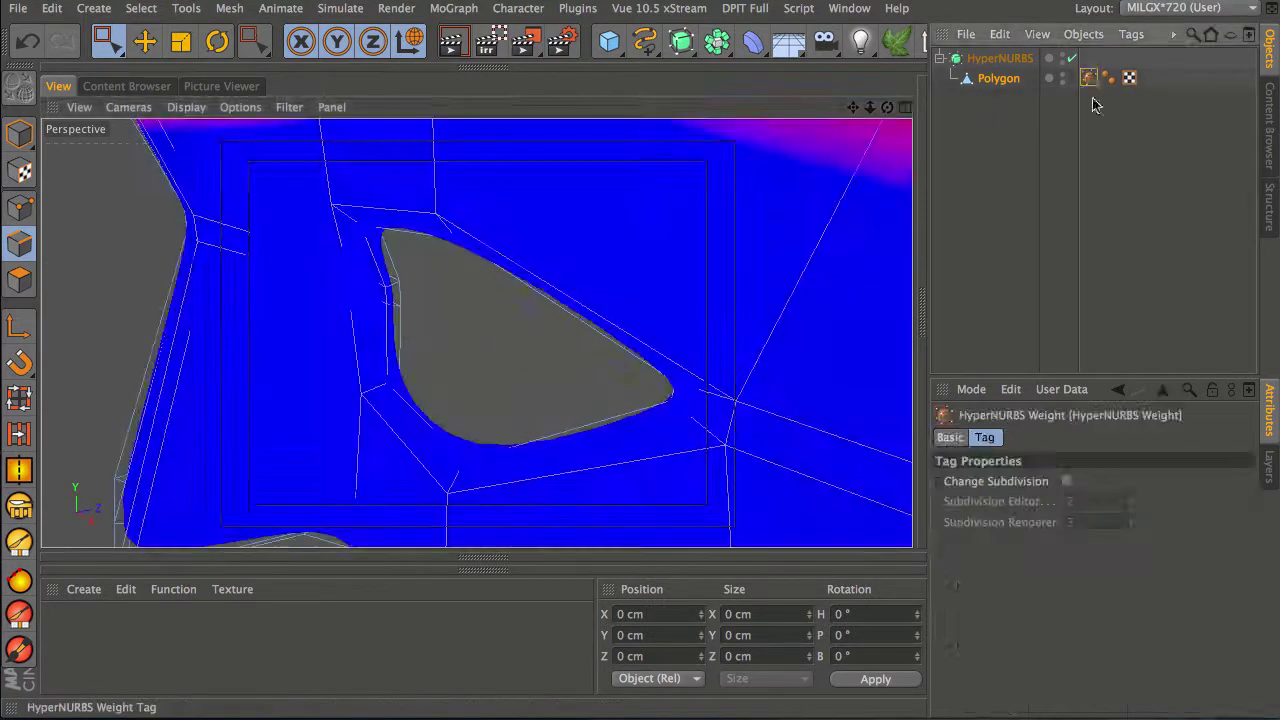
left_click_drag(800, 277, 733, 250, "alt")
left_click_drag(676, 411, 640, 370, "alt")
left_click_drag(694, 420, 745, 362, "alt")
left_click_drag(648, 384, 655, 305, "alt")
left_click_drag(534, 289, 600, 368, "alt")
left_click(998, 79)
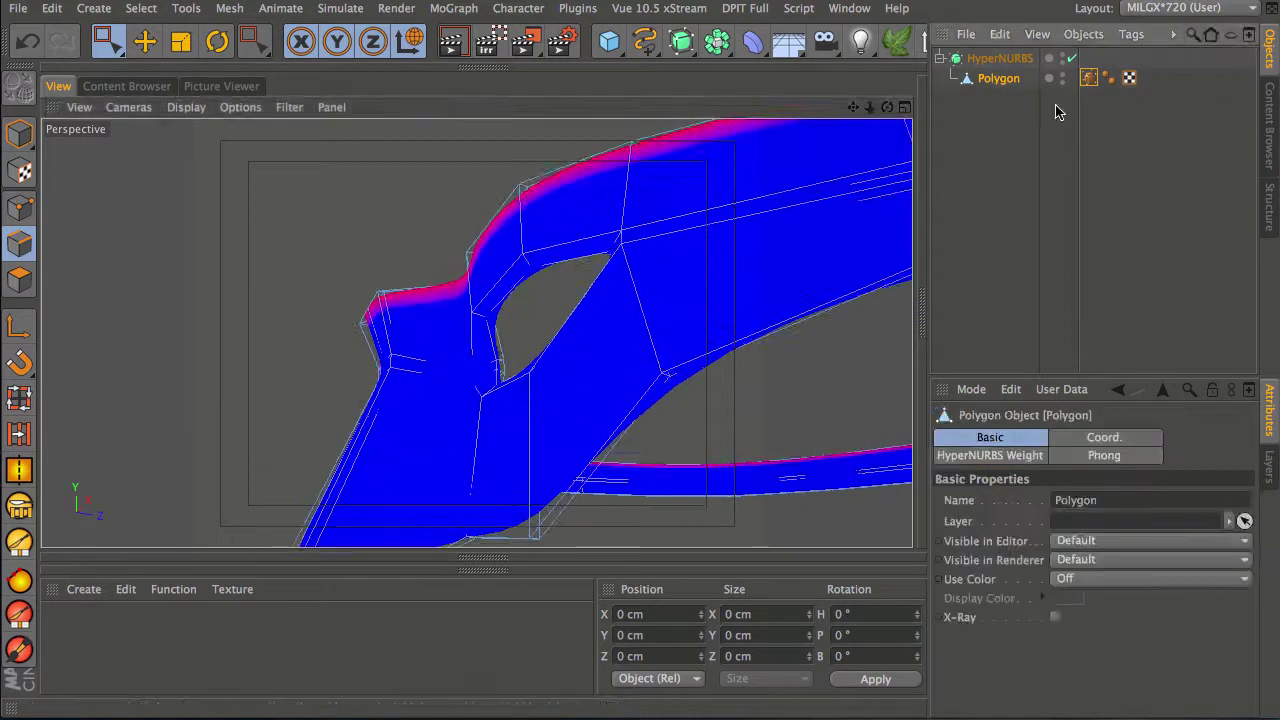
left_click(1108, 122)
left_click(1010, 80)
Step: Loop-select the outer edge running along the lower rim of the mask and strap
middle_click_drag(617, 406, 604, 352, "alt")
left_click_drag(572, 390, 603, 440, "alt")
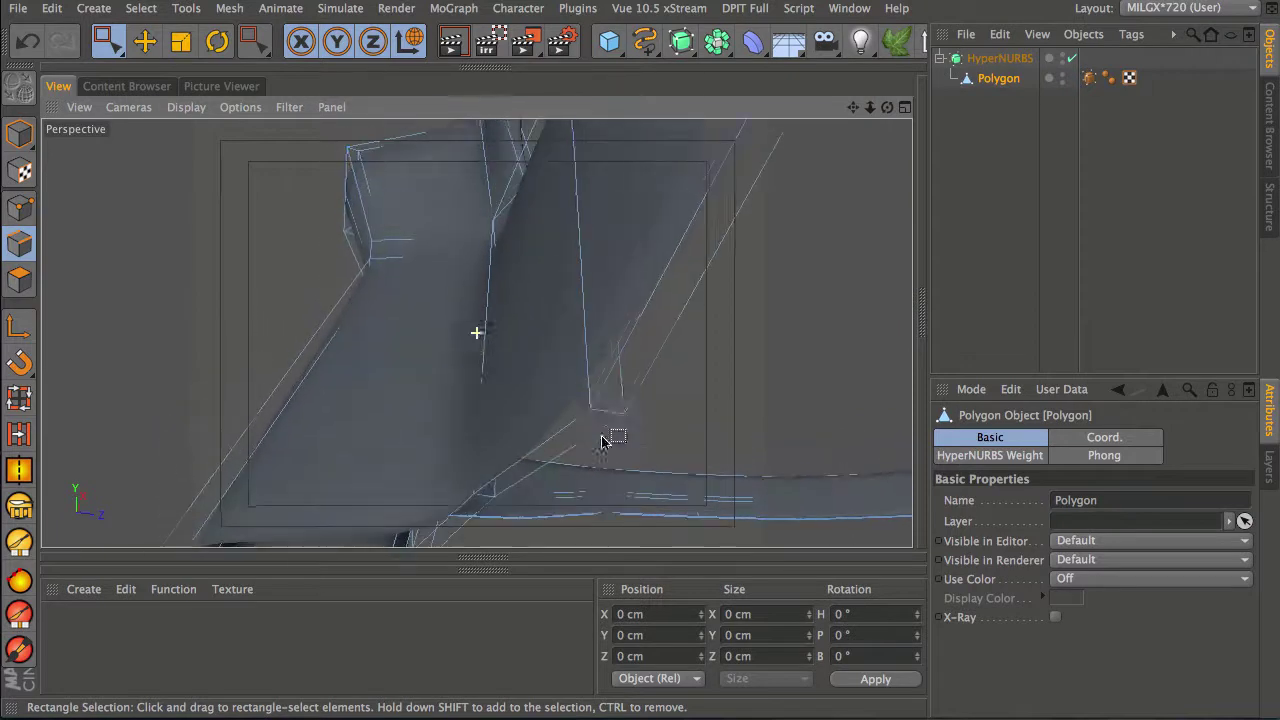
key("u")
key("l")
left_click(603, 378)
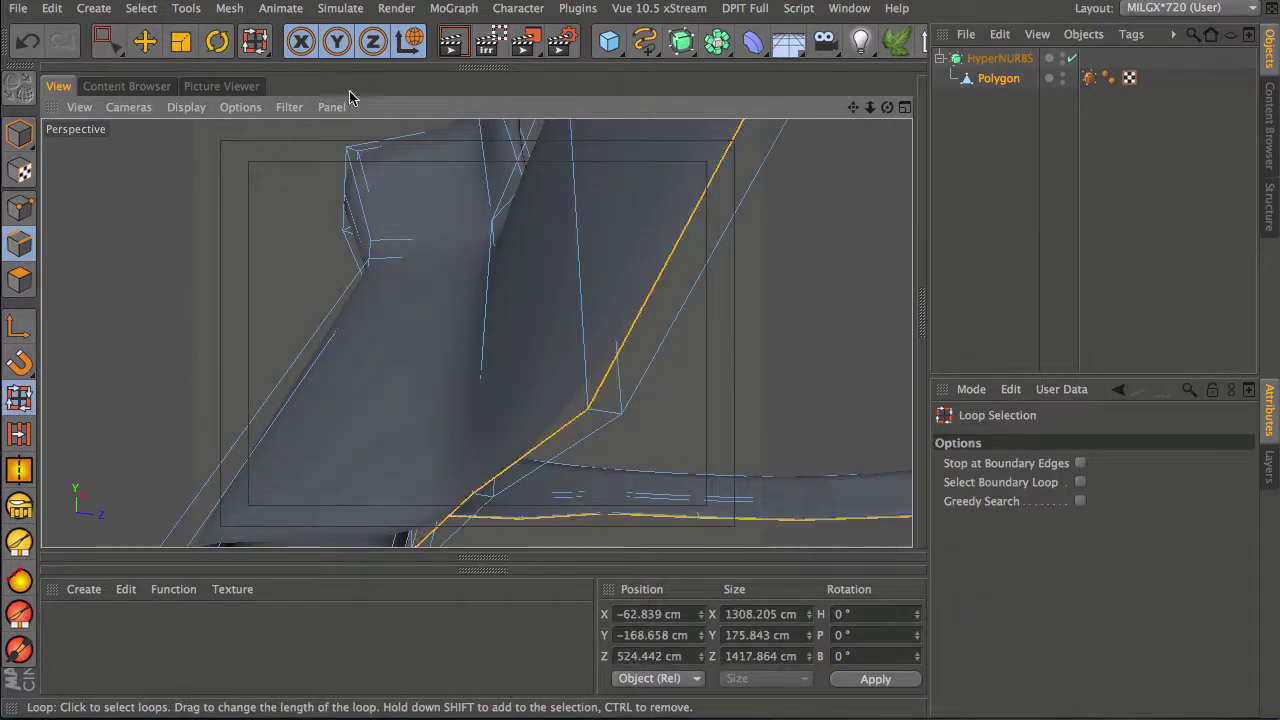
Step: Sharpen the outer lower rim edge interactively with Weight HyperNURBS and return to Rectangle Selection
left_click(229, 10)
mouse_move(295, 108)
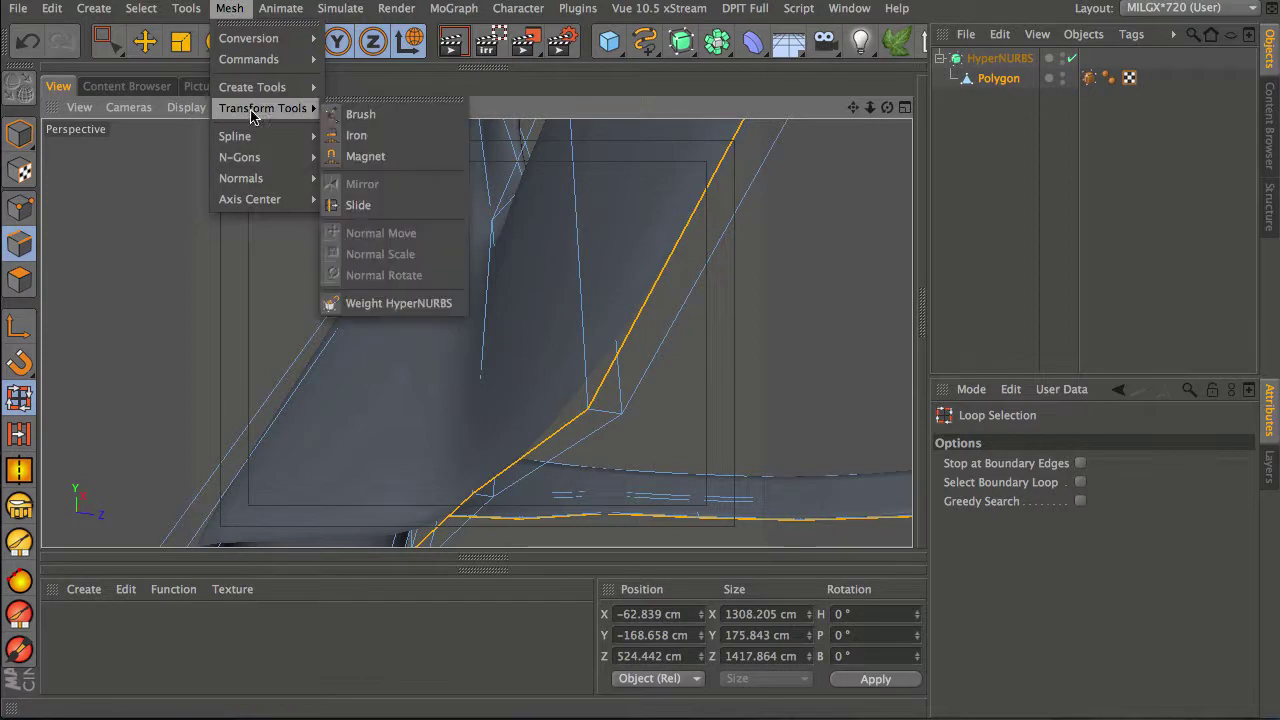
left_click(398, 303)
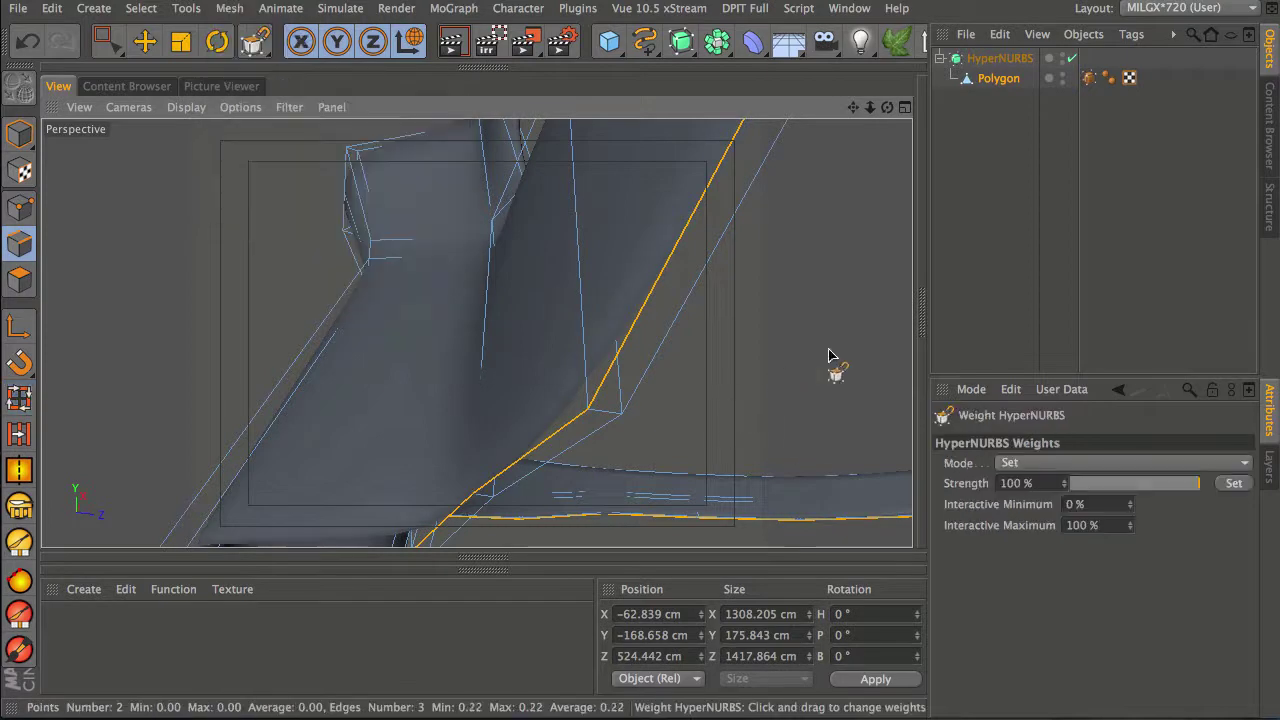
left_click_drag(987, 286, 1117, 226)
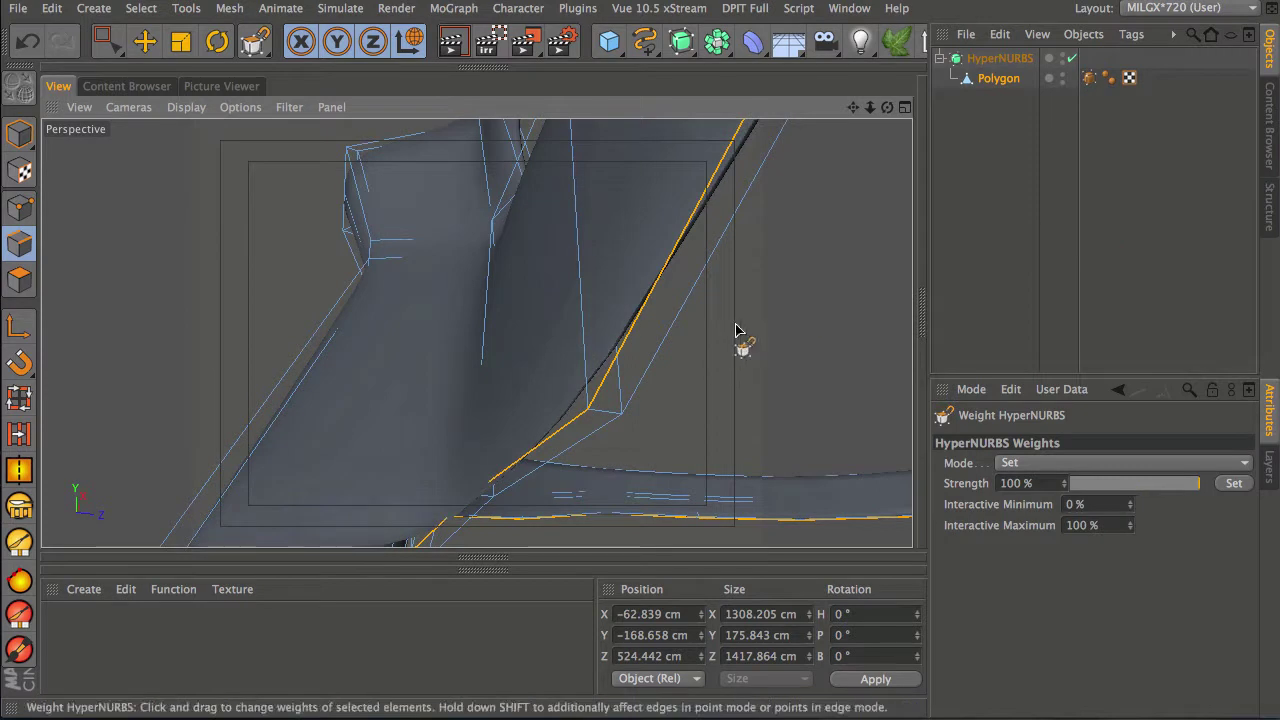
key("0")
key("space")
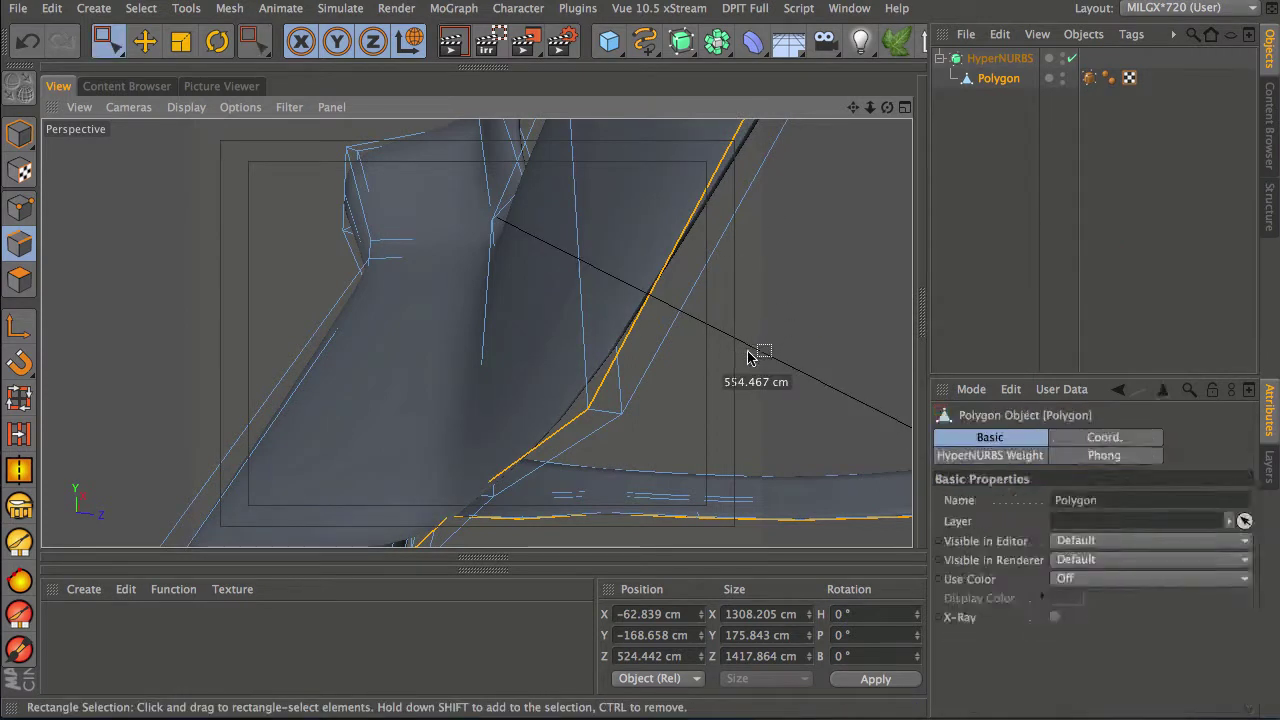
key("space")
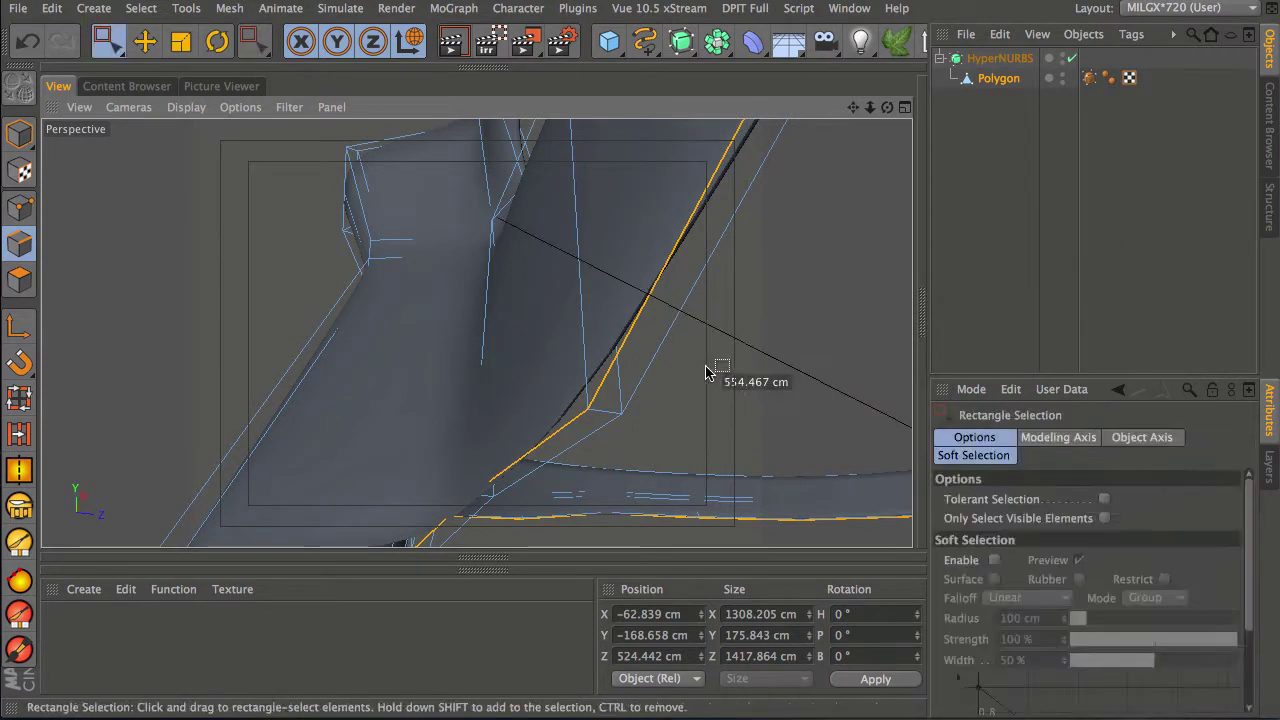
Step: Loop-select the inner edge along the lower rim, sharpen it interactively with Weight HyperNURBS, and deselect it
key("u")
key("l")
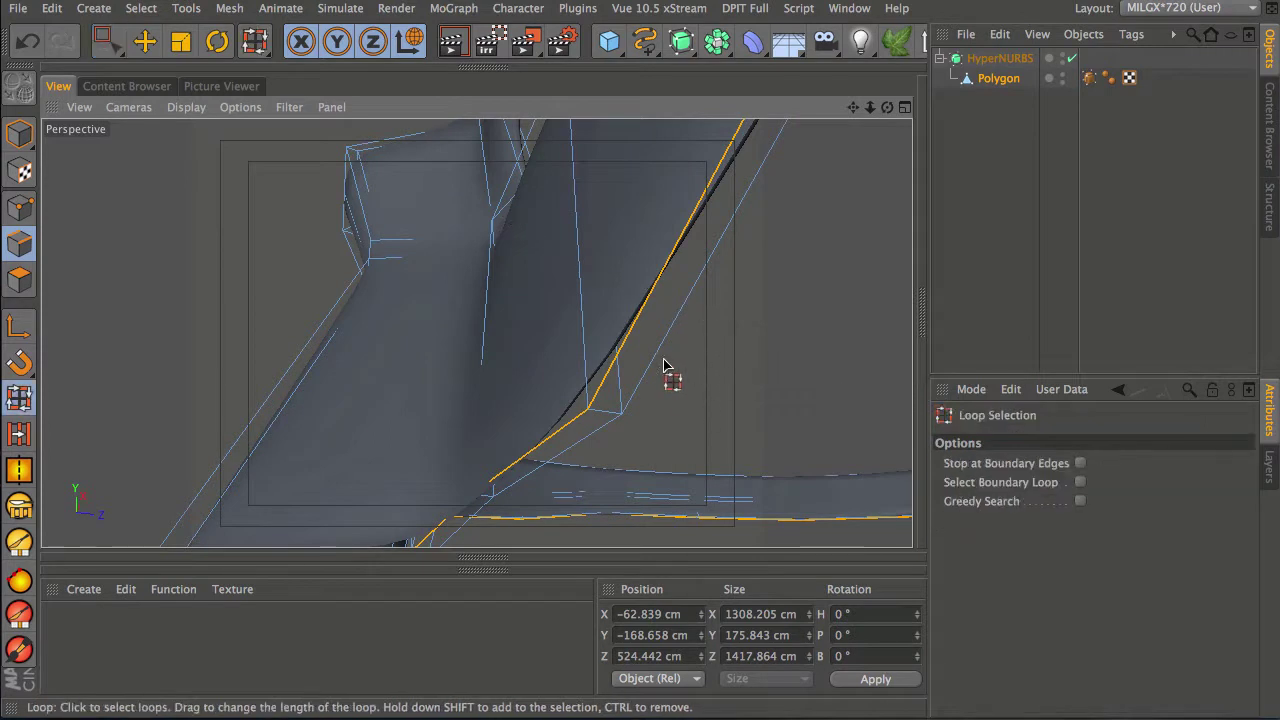
left_click(668, 362)
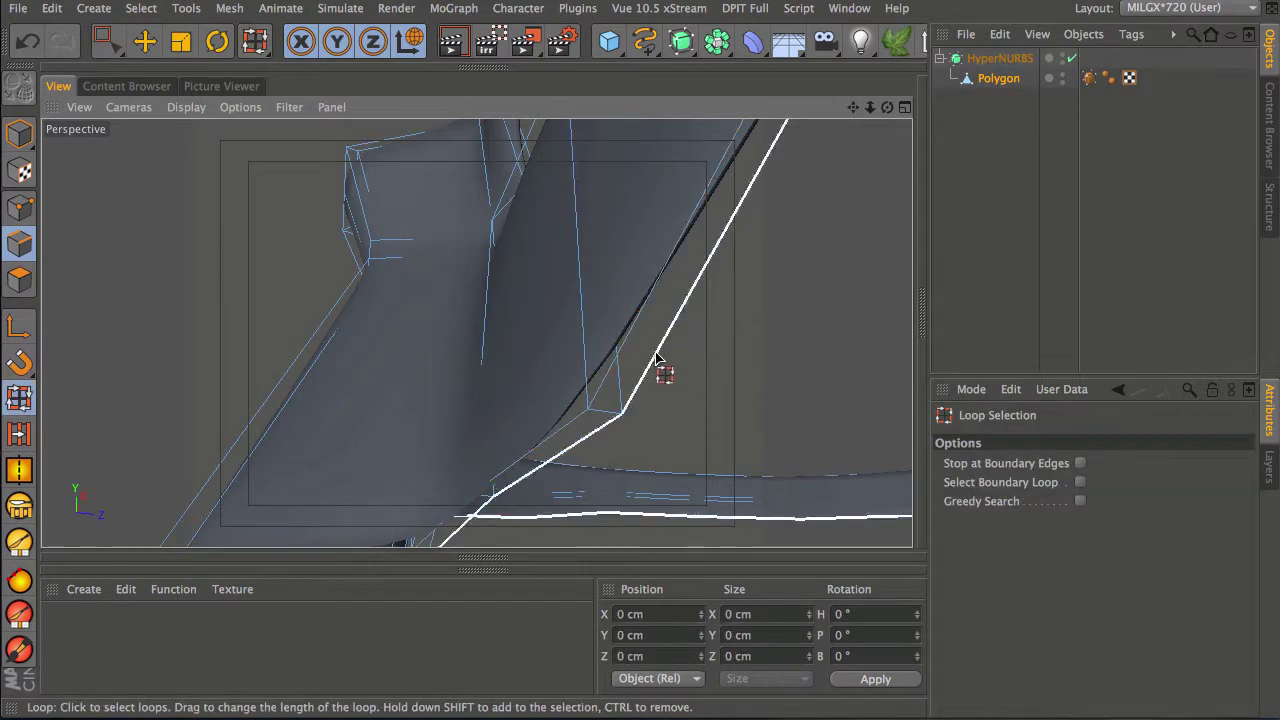
left_click(663, 371)
left_click(229, 12)
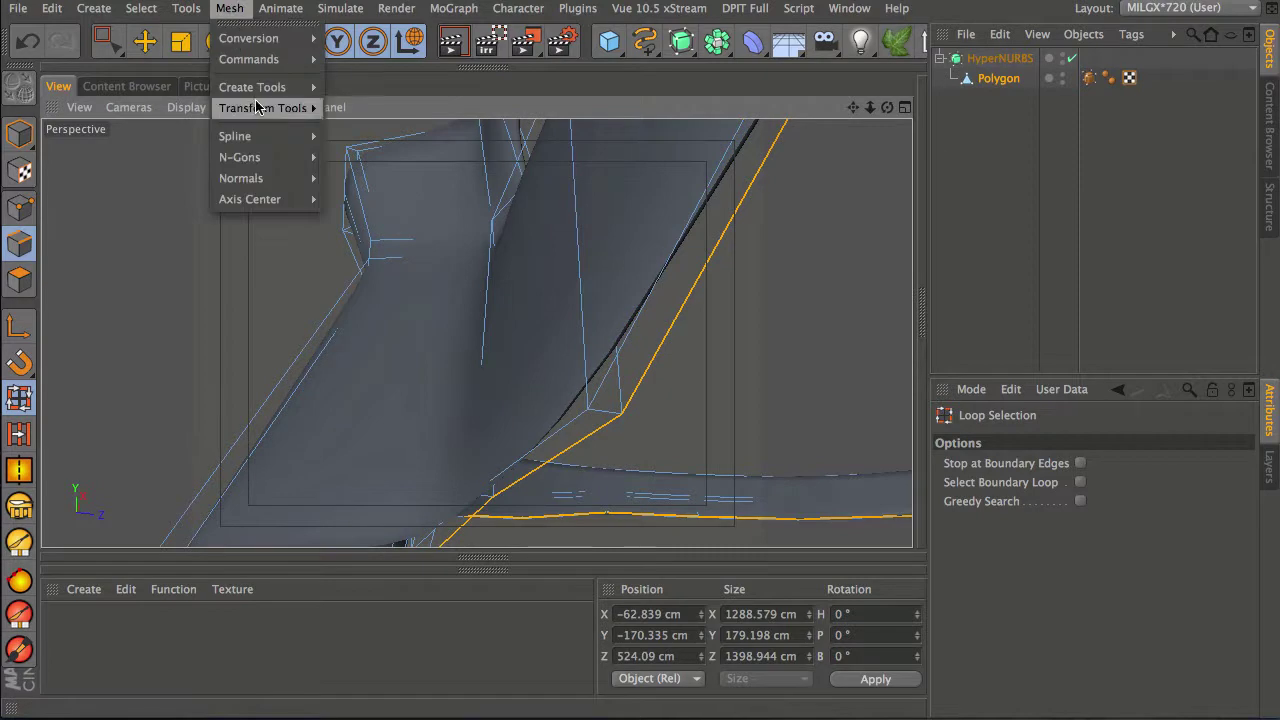
mouse_move(270, 106)
left_click(378, 300)
left_click(771, 382)
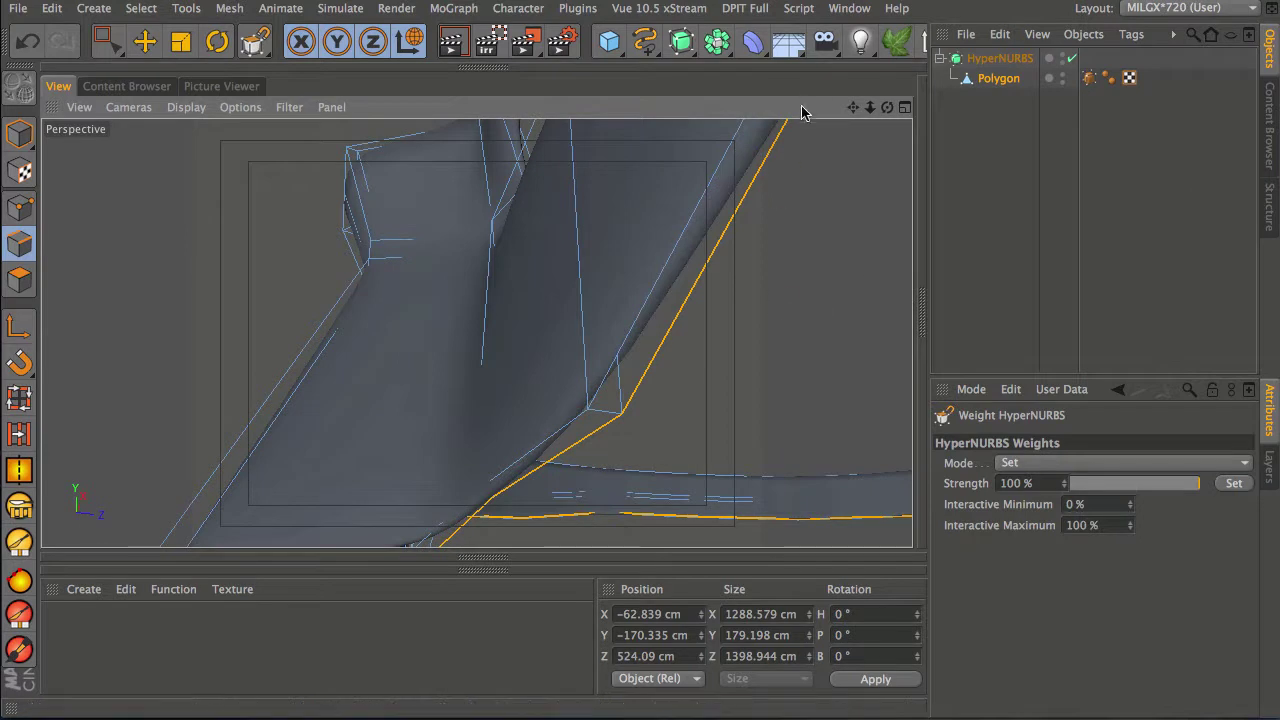
key("space")
left_click(738, 329)
Step: With HyperNURBS smoothing temporarily disabled, delete the polygon at the underside of the mask's nose, and re-enable the smoothing
left_click_drag(620, 333, 392, 408, "alt")
left_click_drag(623, 366, 574, 410, "alt")
left_click(1071, 58)
left_click(19, 280)
left_click(452, 378)
key("Delete")
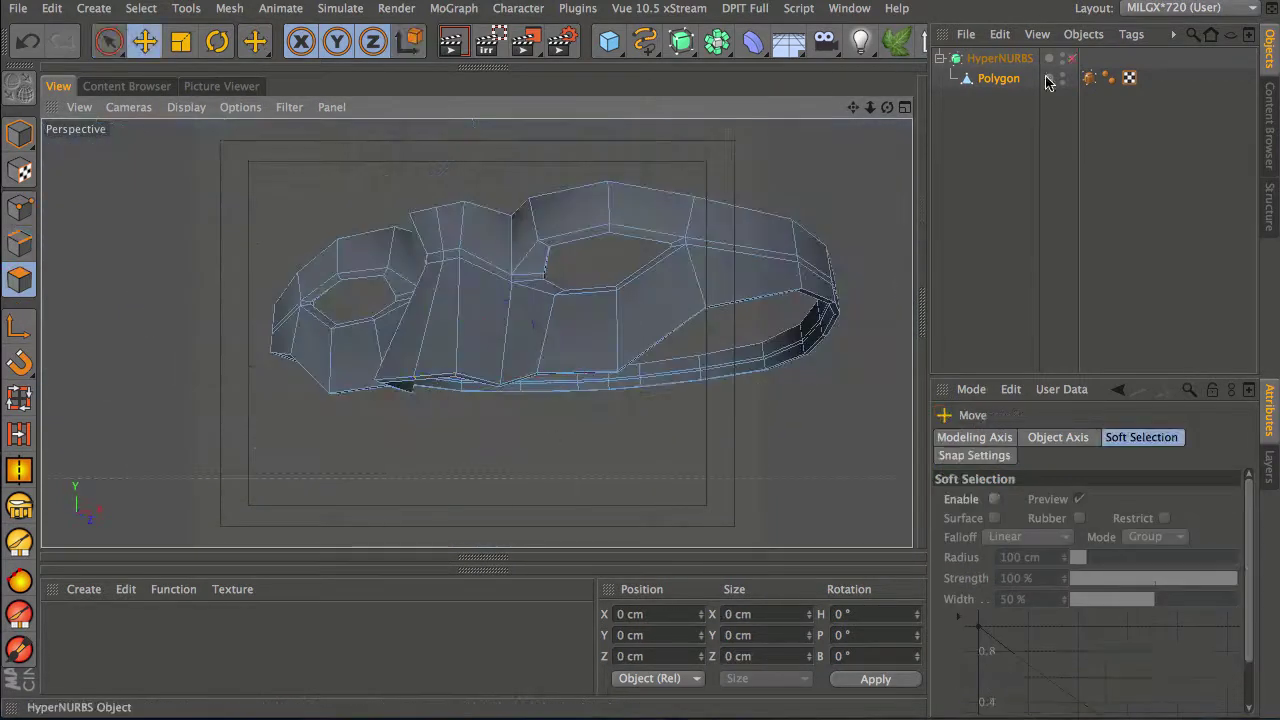
left_click(1071, 58)
left_click_drag(548, 390, 598, 285, "alt")
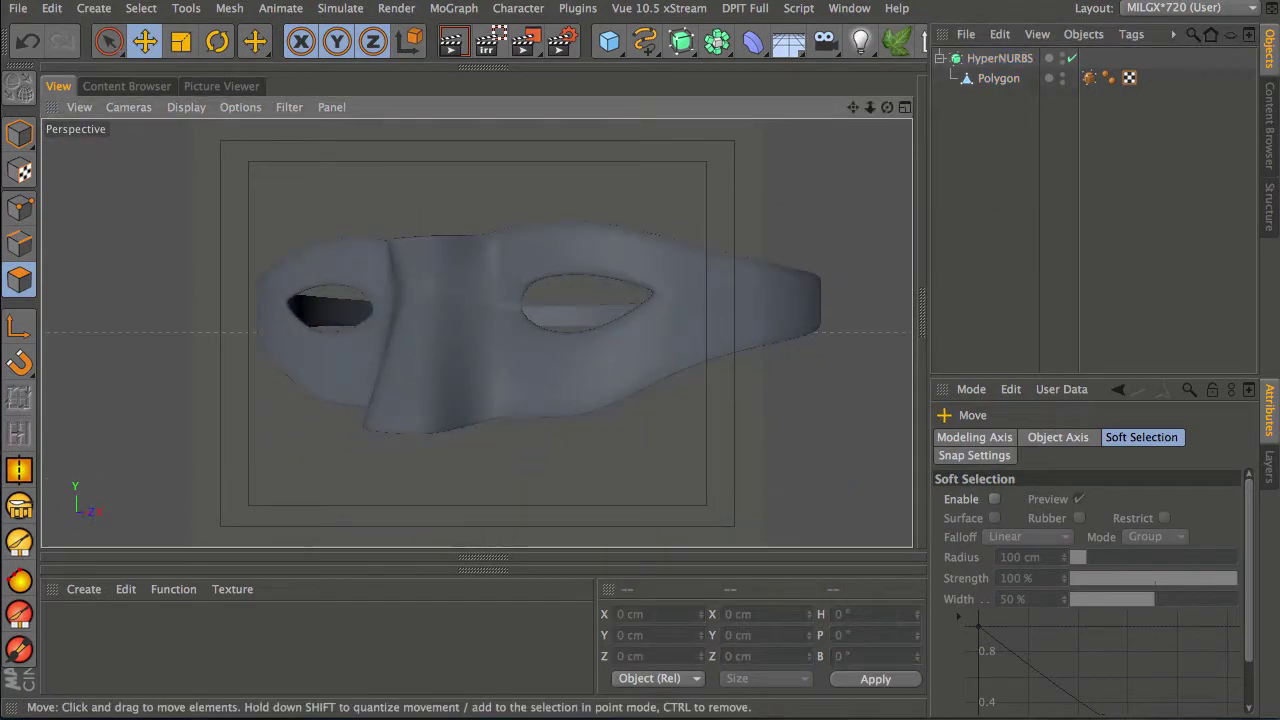
key("super+Tab")
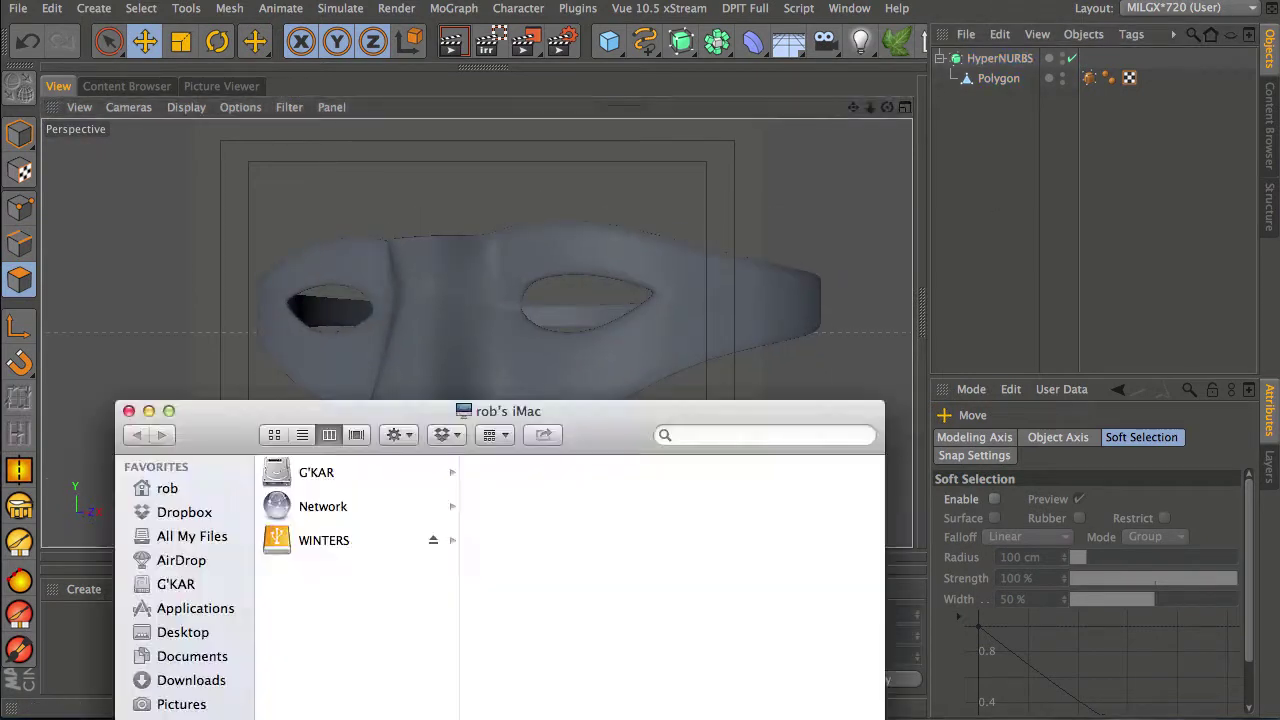
left_click(128, 410)
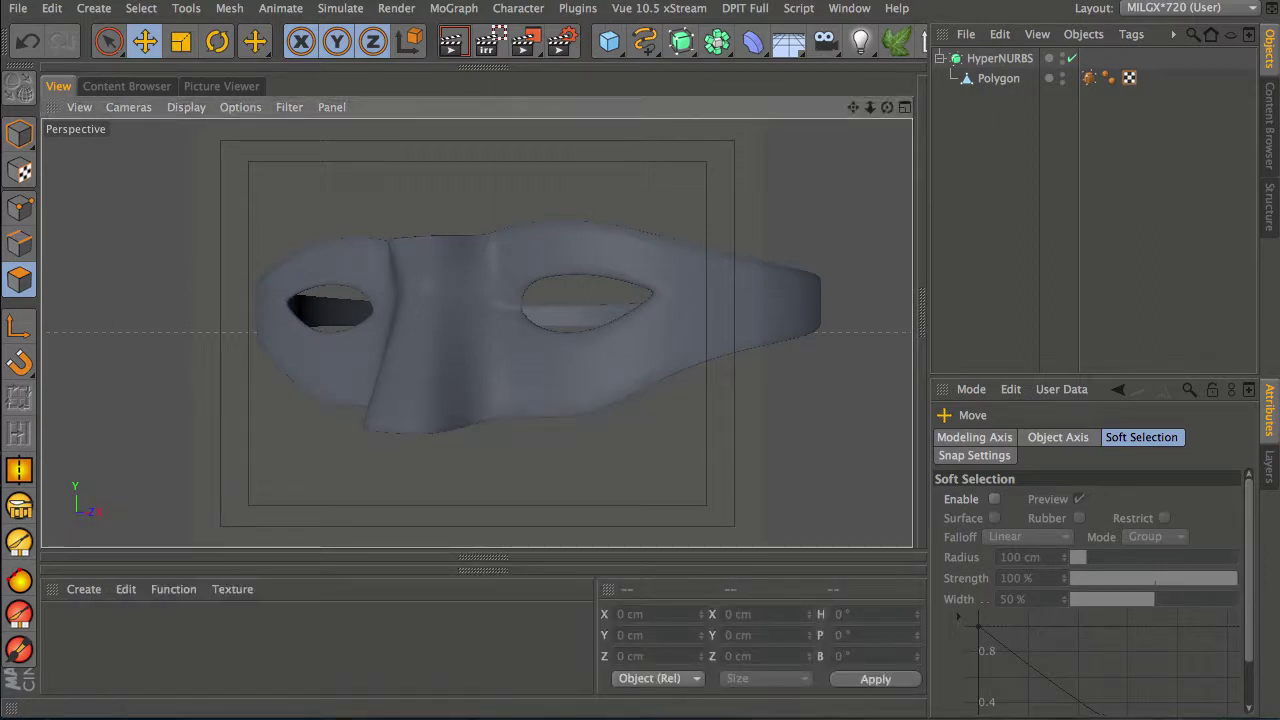